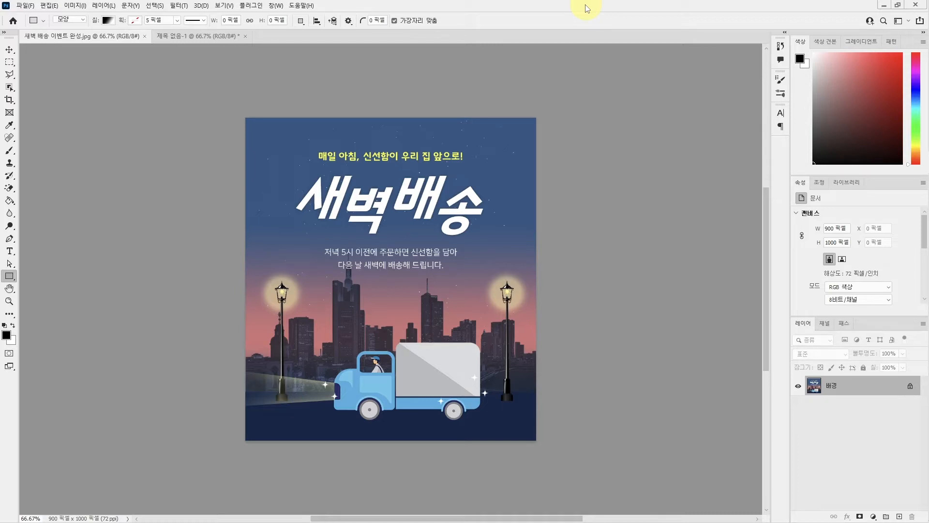
In the blank navy document, draw a black-to-white gradient-filled rectangle about 942 × 863 px, covering the canvas except a strip along the bottom.
{"action": "left_click", "coordinate": [213, 38]}
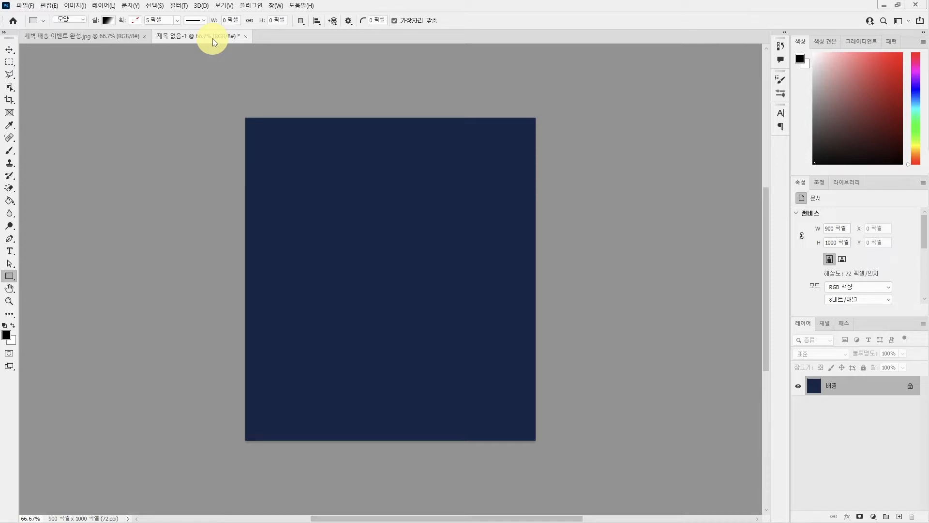
{"action": "key", "text": "v"}
{"action": "left_click", "coordinate": [82, 38]}
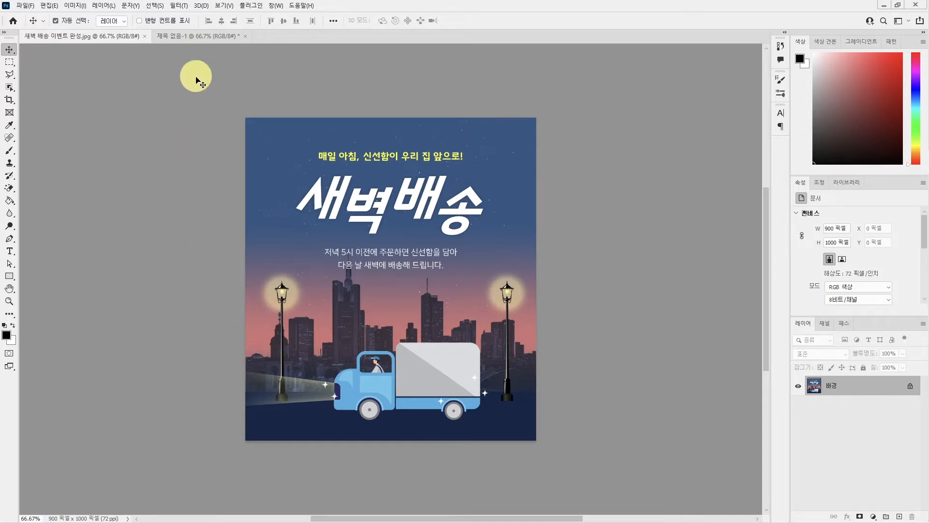
{"action": "left_click", "coordinate": [193, 39]}
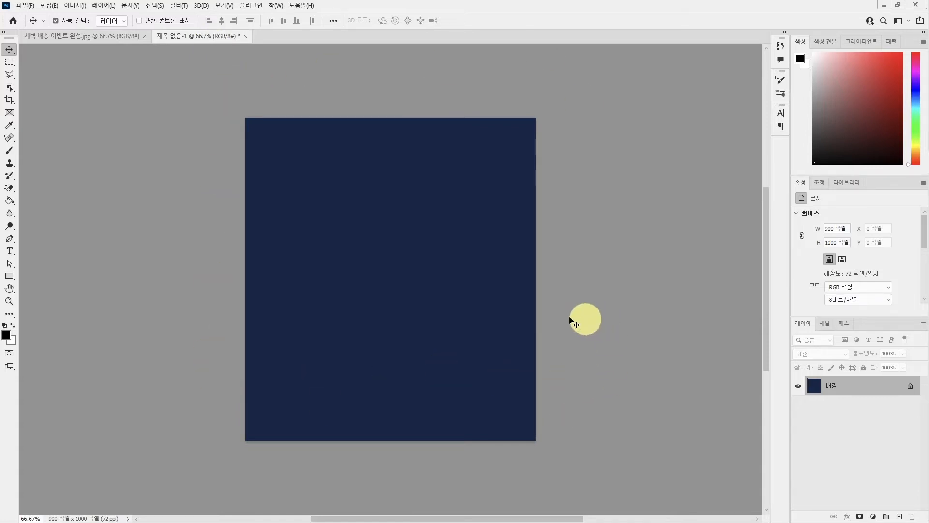
{"action": "key", "text": "u"}
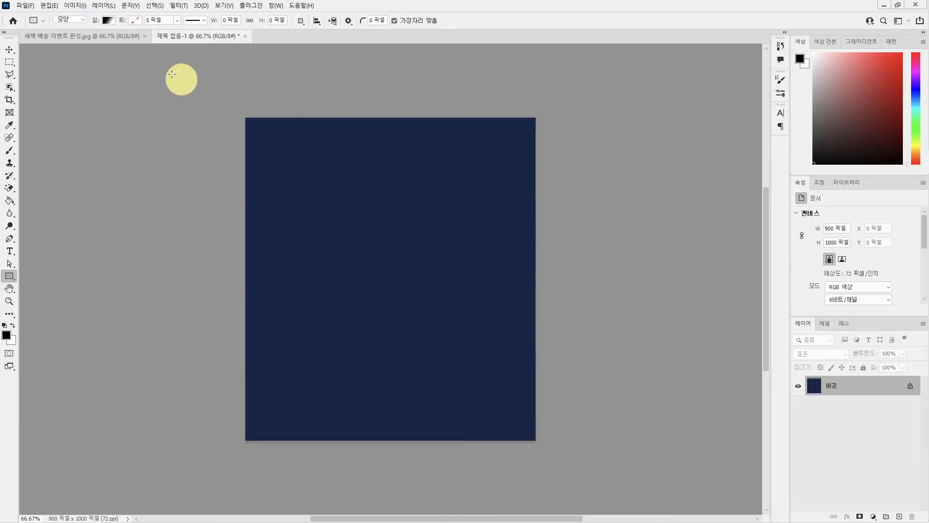
{"action": "left_click", "coordinate": [107, 22]}
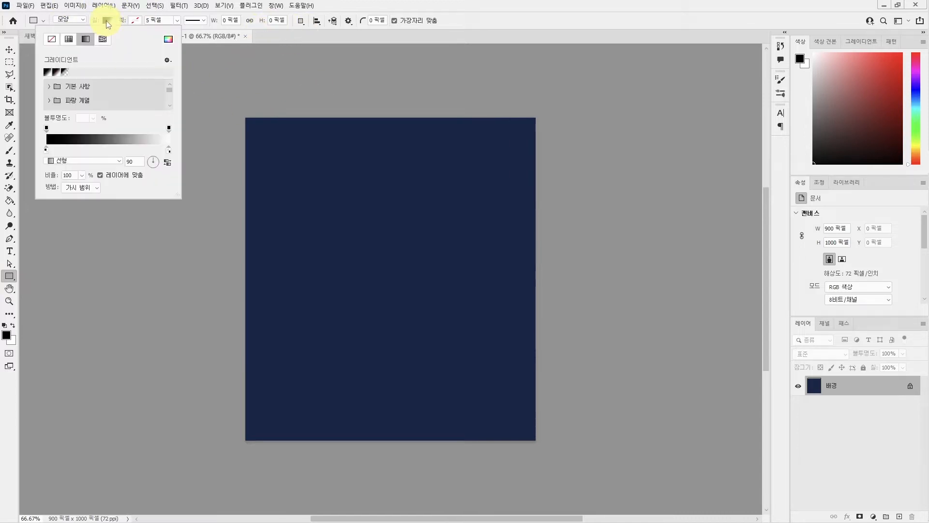
{"action": "left_click", "coordinate": [68, 39]}
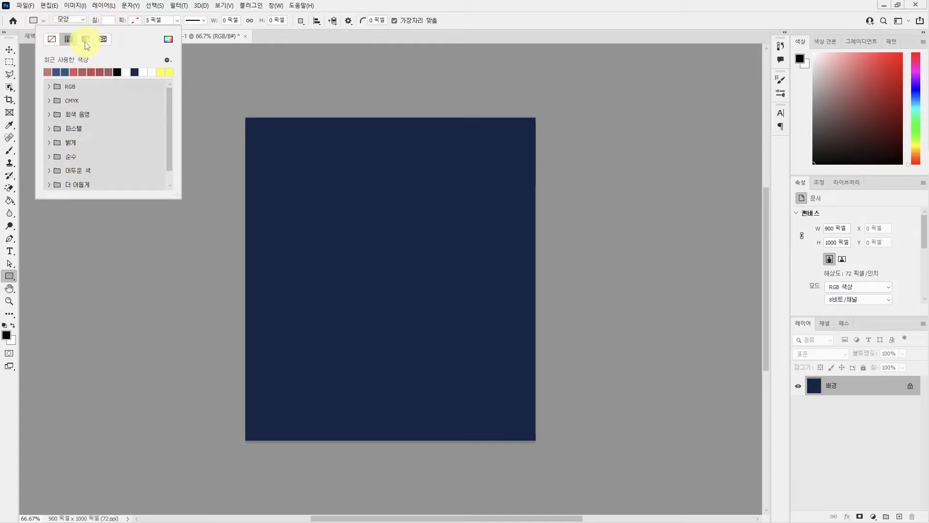
{"action": "left_click", "coordinate": [86, 42]}
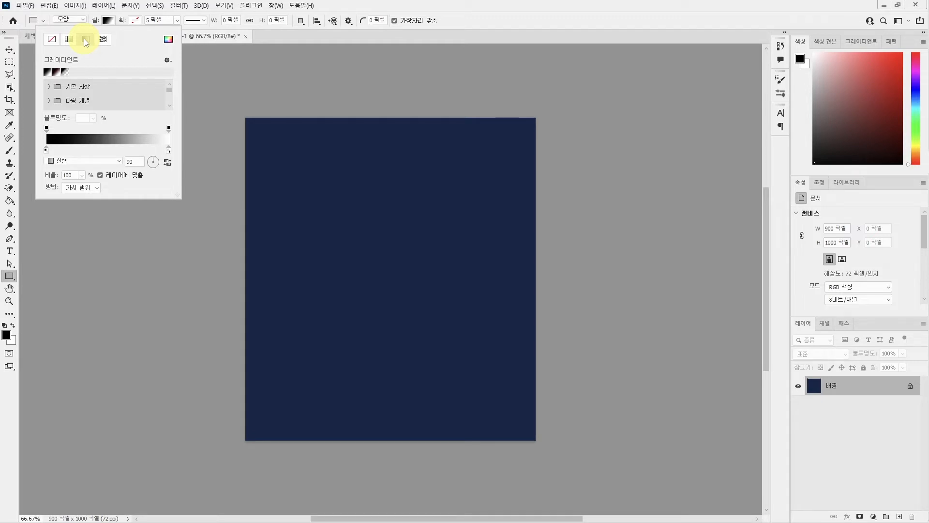
{"action": "left_click_drag", "start_coordinate": [238, 111], "coordinate": [541, 389]}
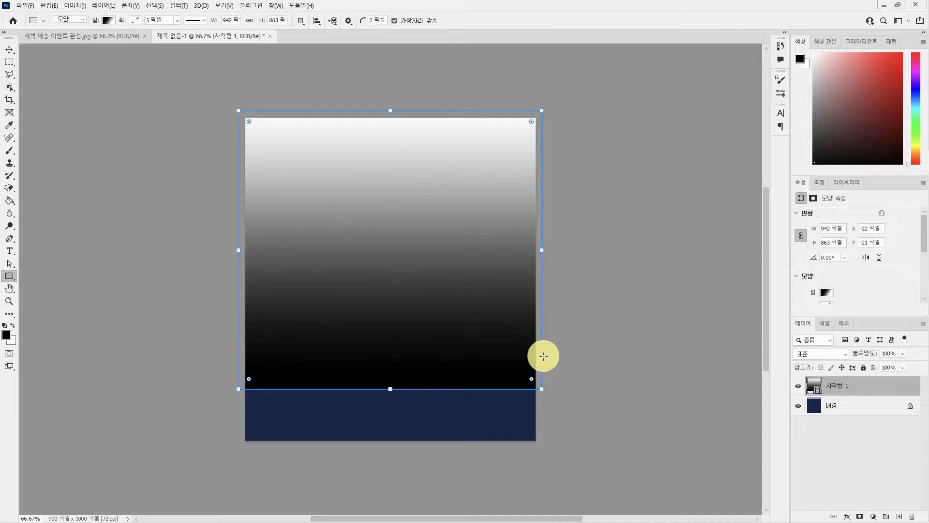
Set the starting colour stop of the rectangle's gradient fill to 2e5785.
{"action": "left_click_drag", "start_coordinate": [921, 235], "coordinate": [928, 255]}
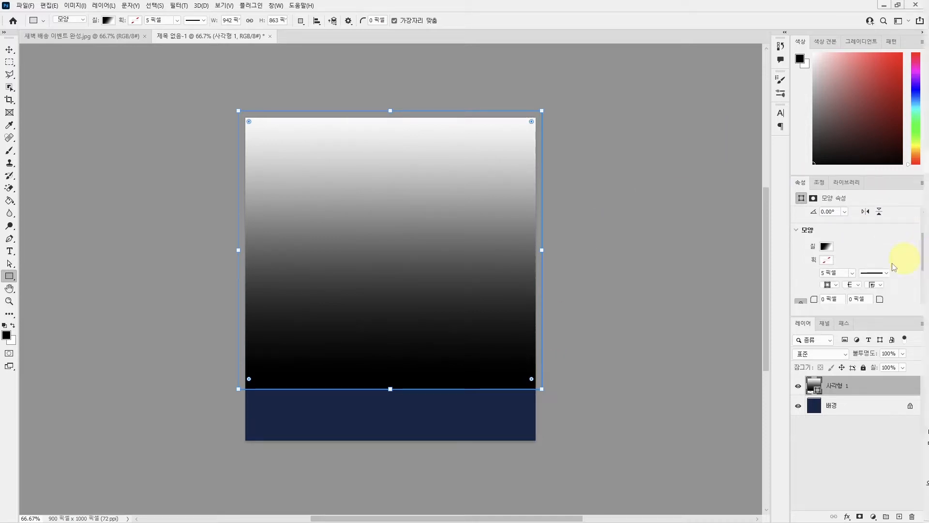
{"action": "left_click", "coordinate": [826, 247]}
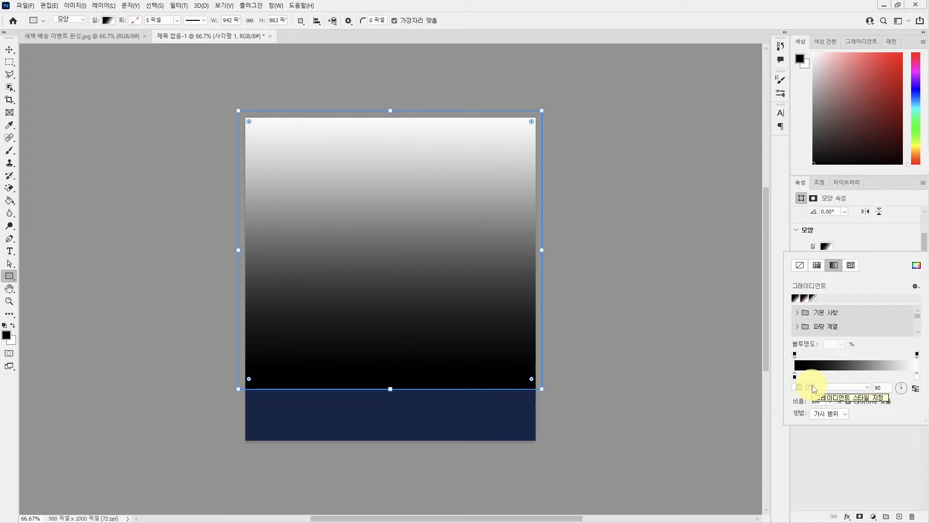
{"action": "double_click", "coordinate": [794, 376]}
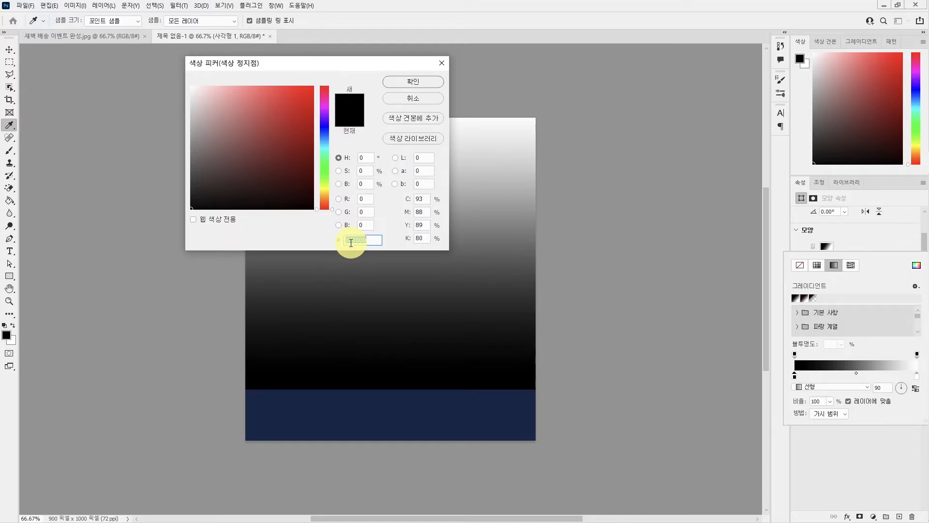
{"action": "type", "text": "2e5785"}
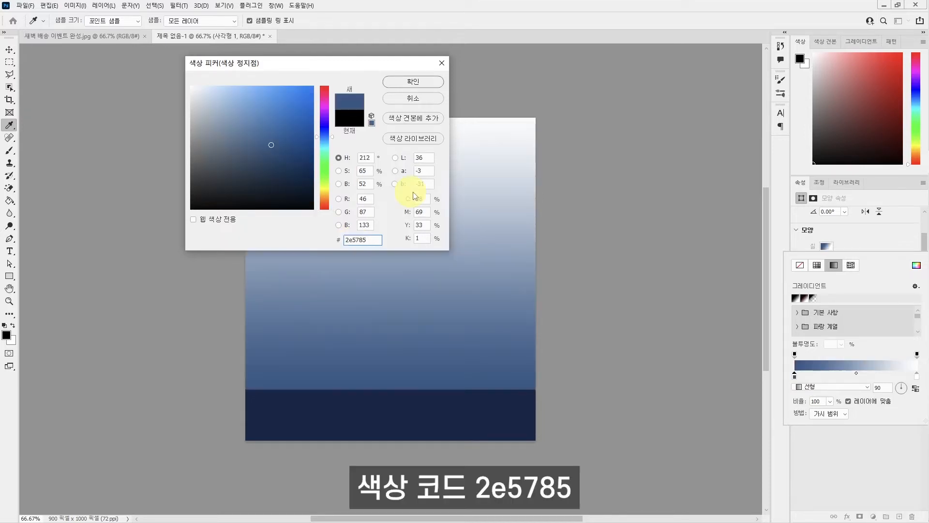
{"action": "left_click", "coordinate": [425, 83]}
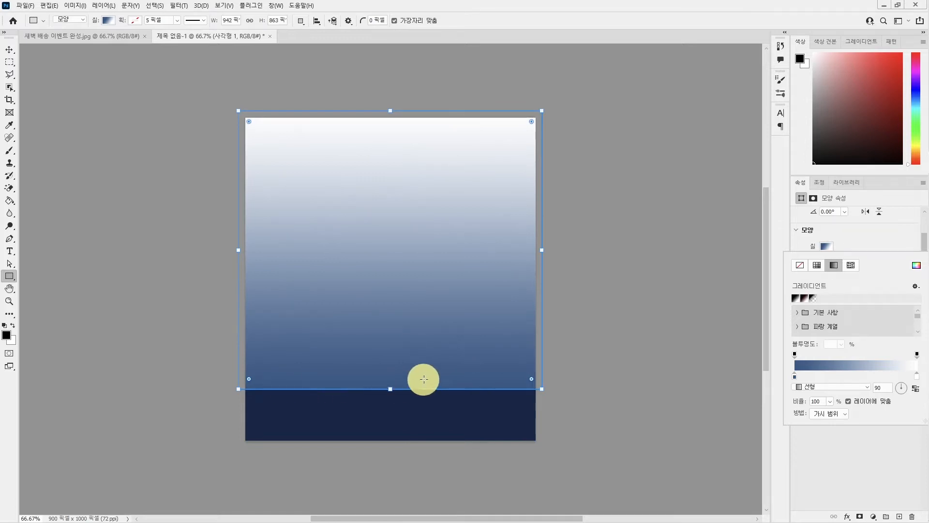
Add a middle colour stop about a quarter of the way along the rectangle's gradient and set it to d17676.
{"action": "left_click", "coordinate": [822, 376]}
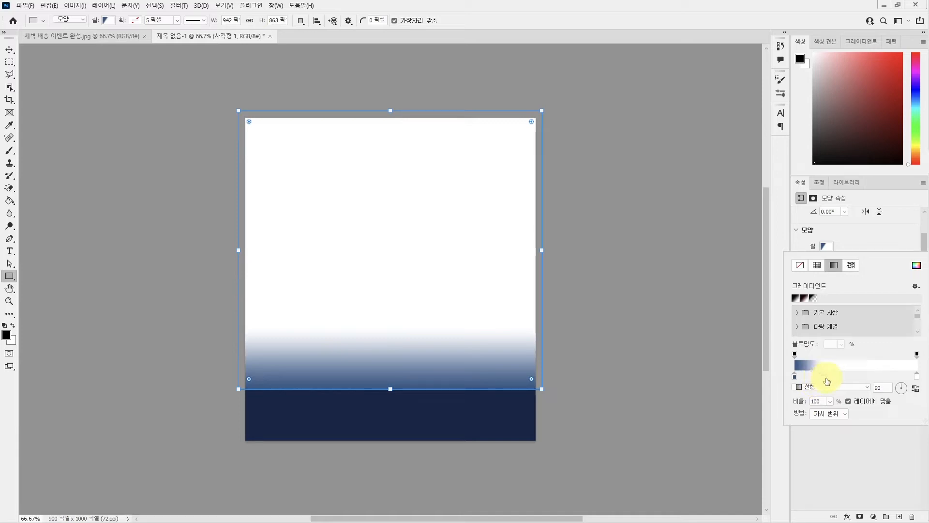
{"action": "left_click_drag", "start_coordinate": [827, 381], "coordinate": [828, 381]}
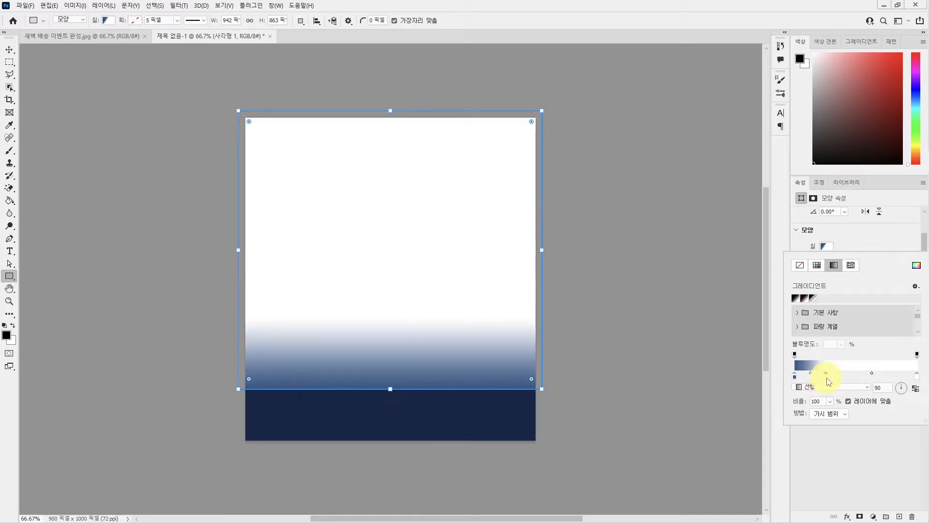
{"action": "double_click", "coordinate": [826, 376]}
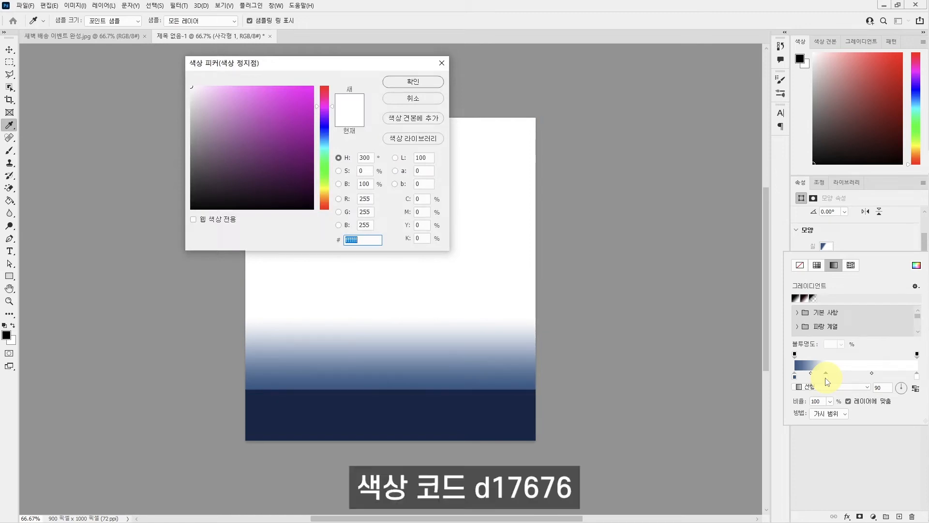
{"action": "type", "text": "d17676"}
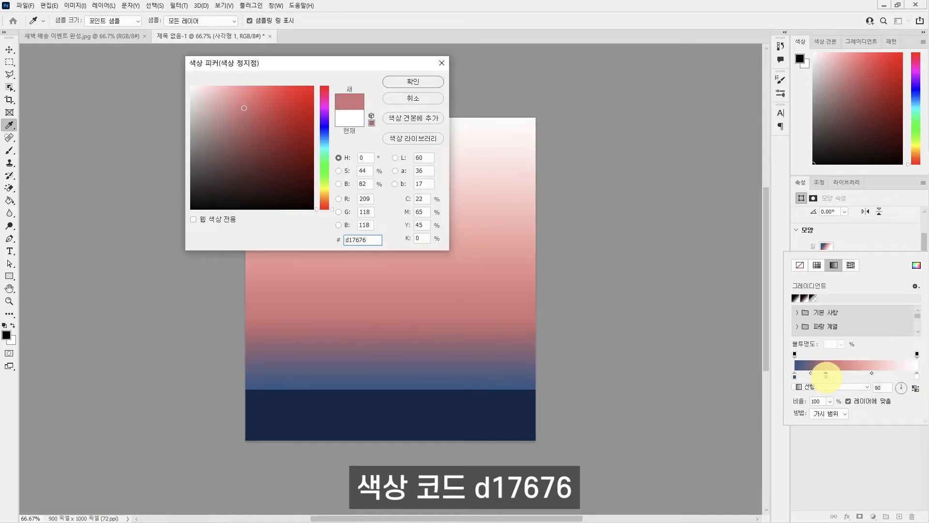
{"action": "left_click", "coordinate": [420, 82]}
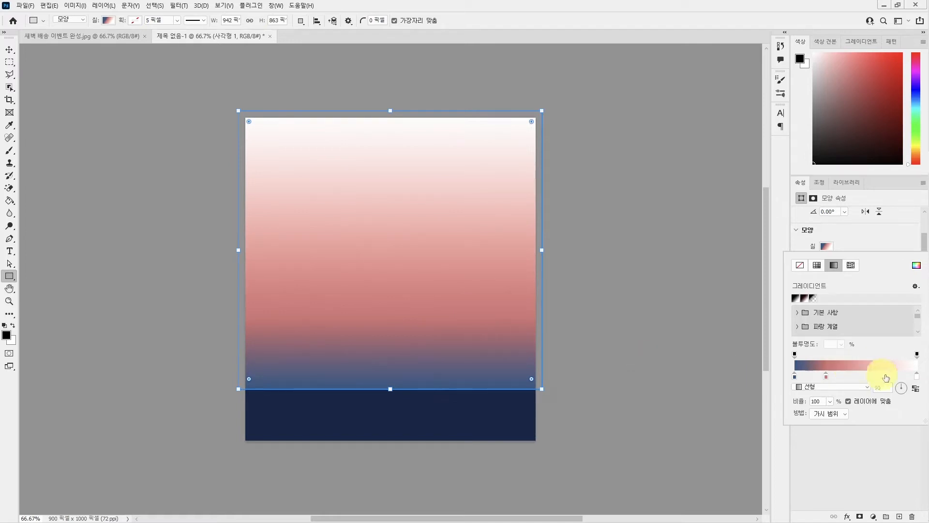
Set the gradient's end colour stop to 2e5785 and move it inward to about two thirds of the gradient's length.
{"action": "double_click", "coordinate": [918, 382]}
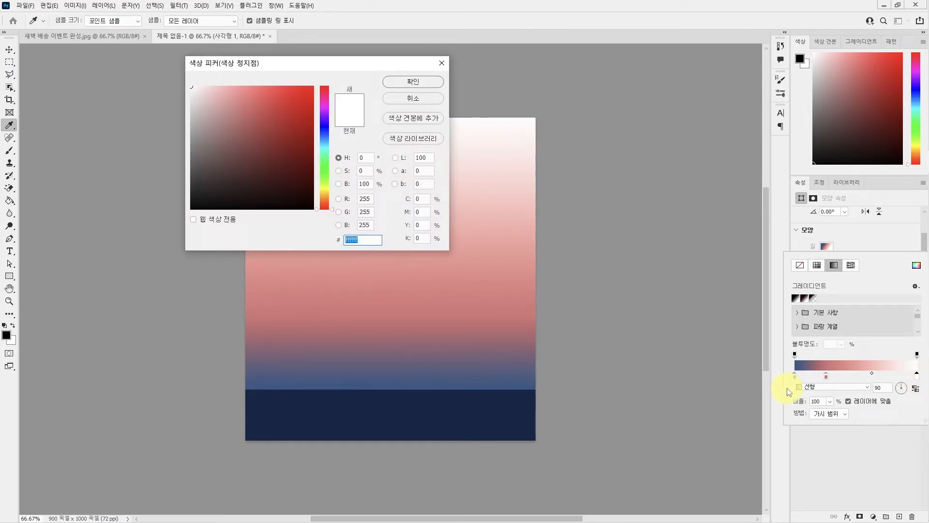
{"action": "type", "text": "2e"}
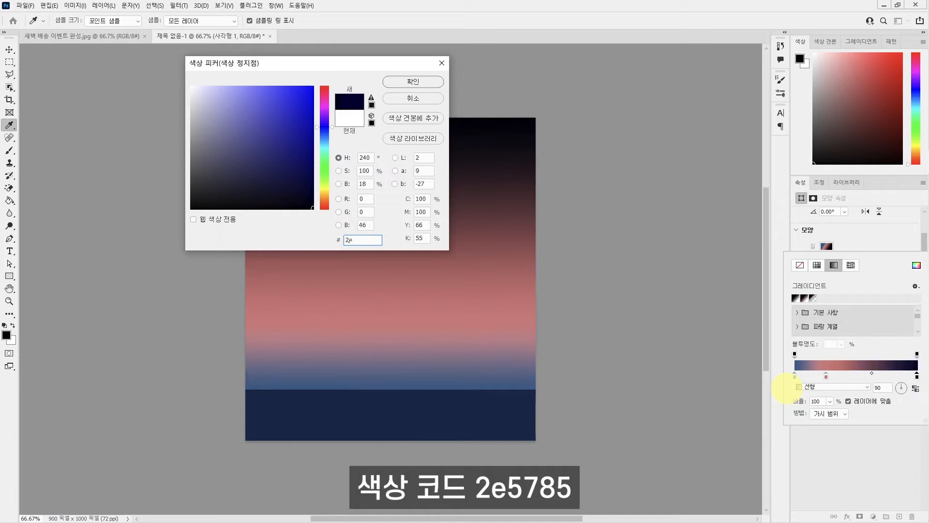
{"action": "type", "text": "5785"}
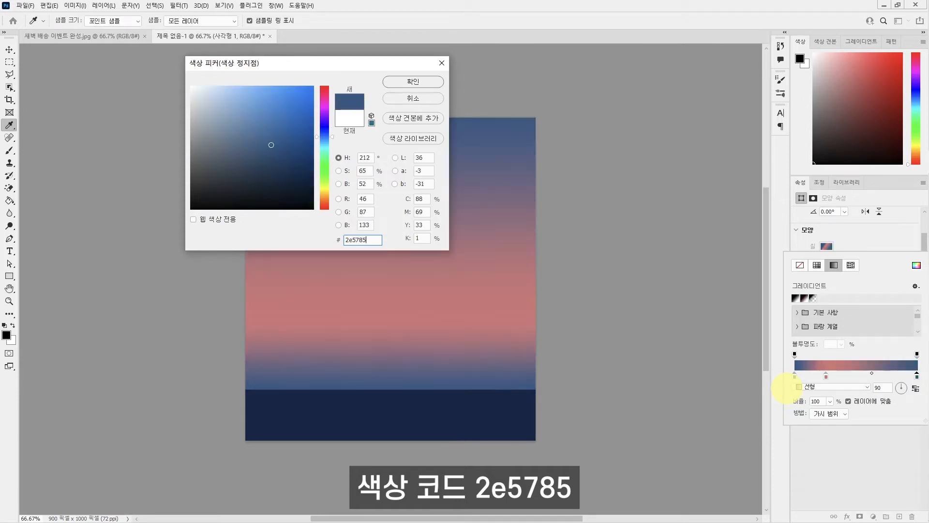
{"action": "left_click", "coordinate": [404, 83]}
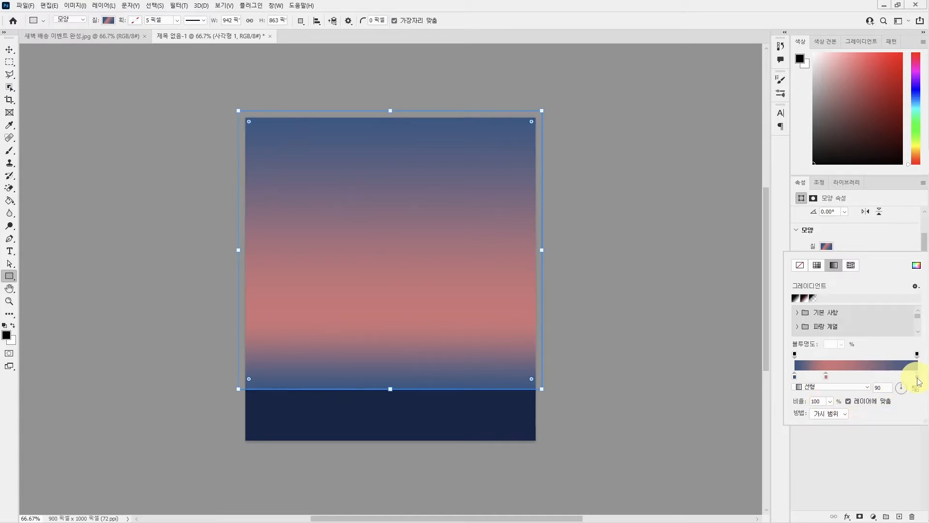
{"action": "left_click_drag", "start_coordinate": [917, 378], "coordinate": [878, 379]}
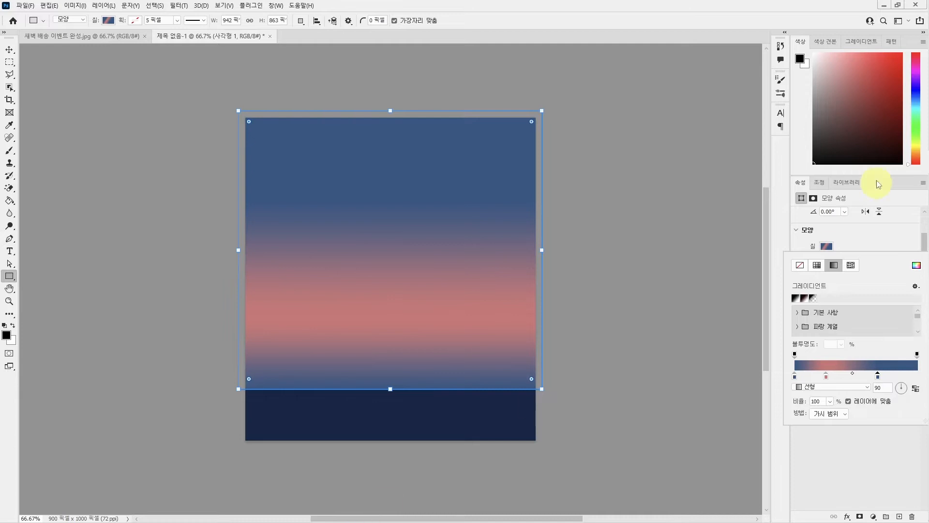
Place the 밤하늘 별 image from the project folder and move it up until its bottom edge meets the gradient rectangle's bottom edge.
{"action": "mouse_move", "coordinate": [919, 121]}
{"action": "left_click", "coordinate": [916, 79]}
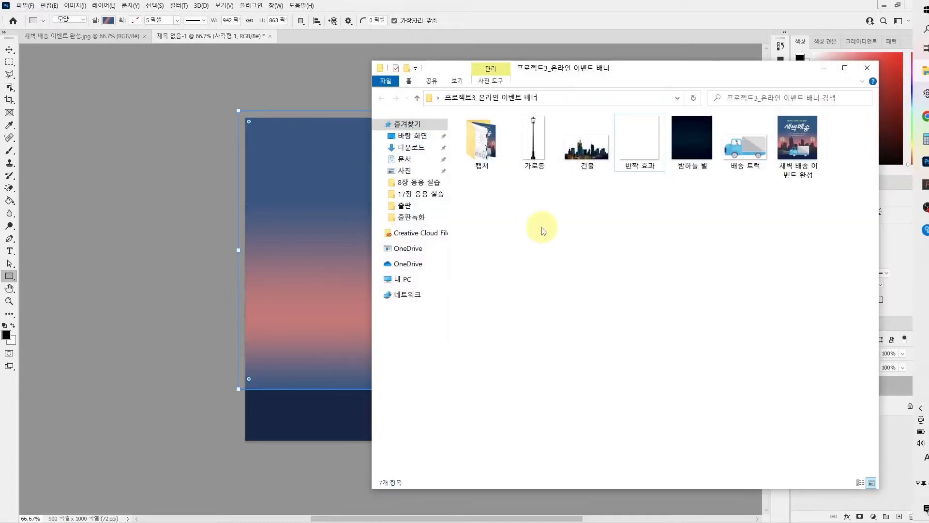
{"action": "left_click", "coordinate": [722, 147]}
{"action": "left_click", "coordinate": [697, 148]}
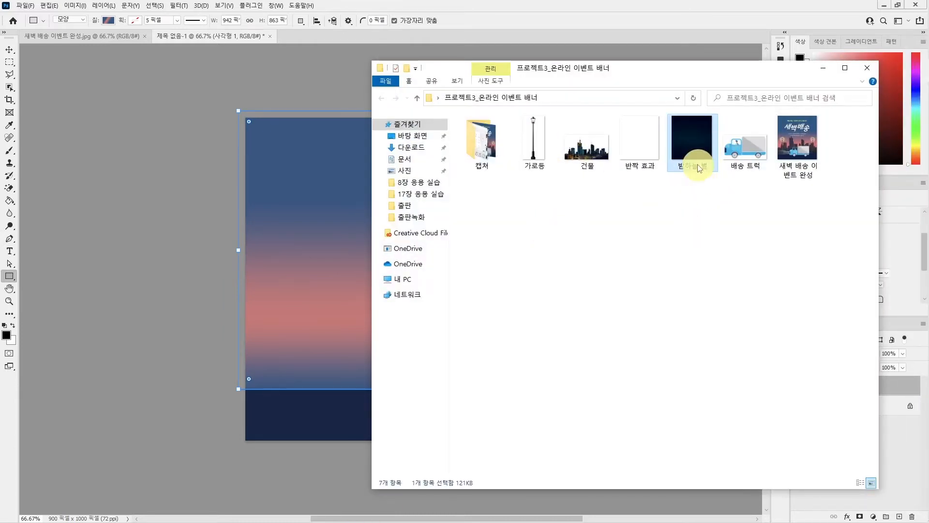
{"action": "left_click_drag", "start_coordinate": [693, 144], "coordinate": [306, 272]}
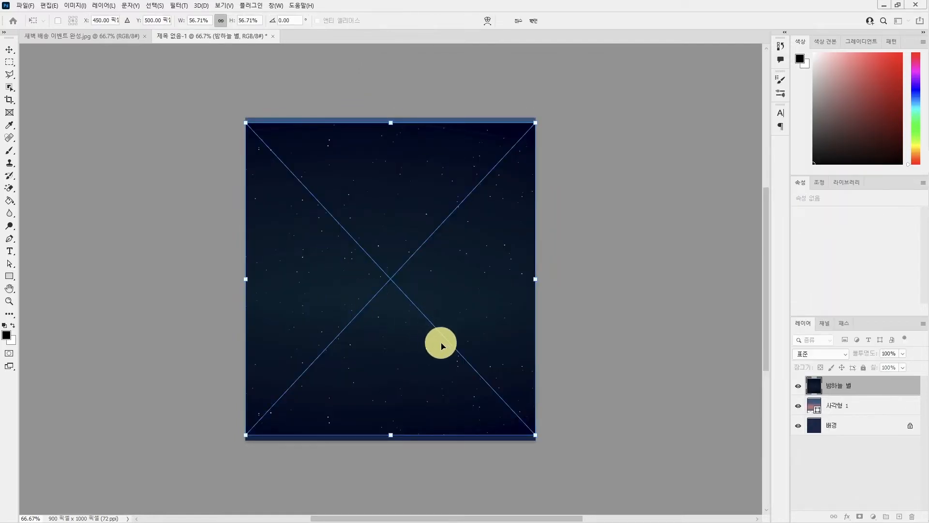
{"action": "left_click_drag", "start_coordinate": [423, 309], "coordinate": [422, 264]}
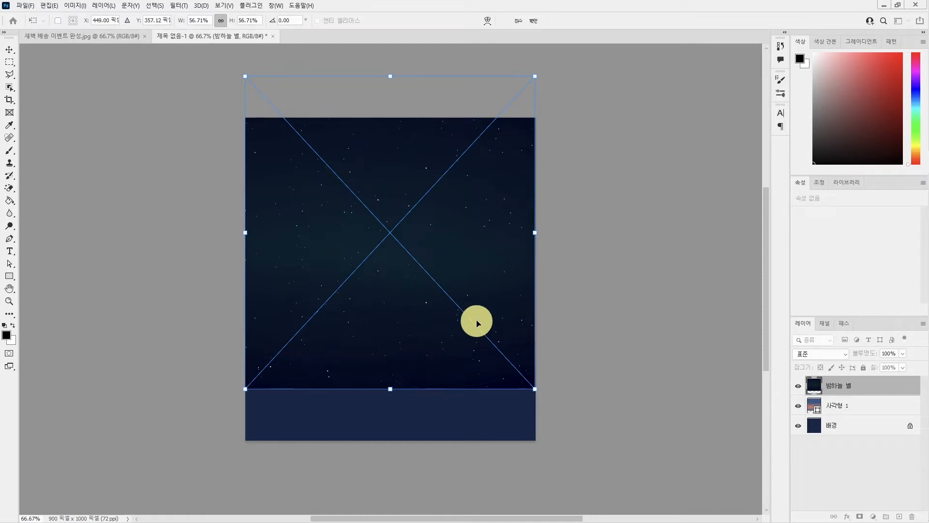
{"action": "key", "text": "Return"}
Set the blend mode of the 밤하늘 별 layer to 밝게 하기 (Lighten).
{"action": "key", "text": "u"}
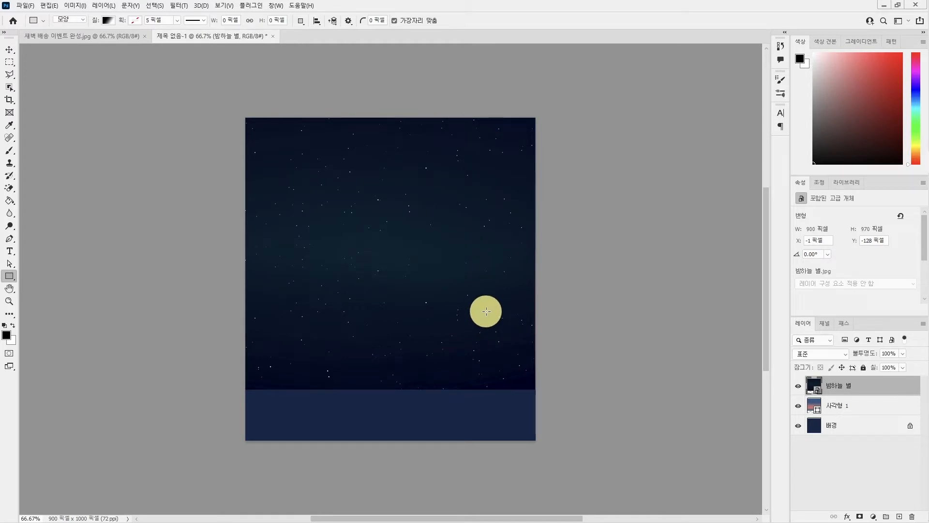
{"action": "left_click", "coordinate": [817, 361]}
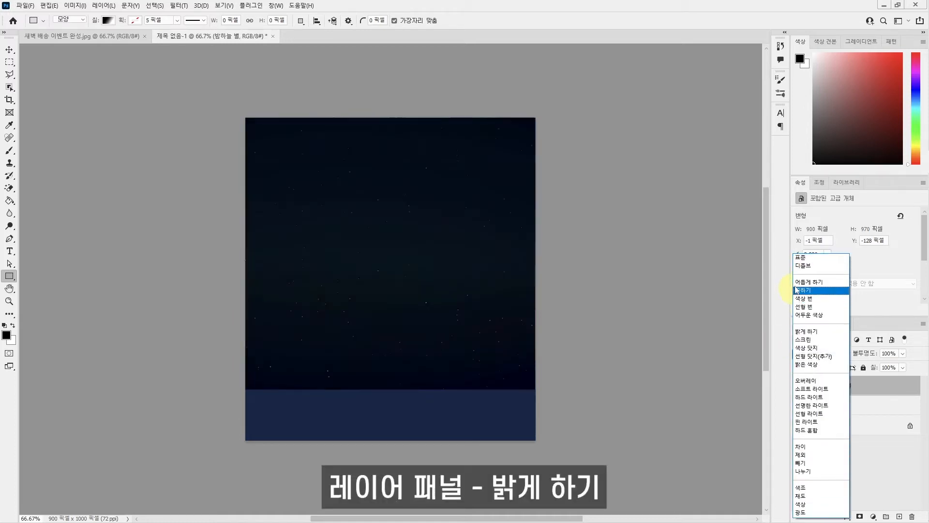
{"action": "left_click", "coordinate": [817, 332]}
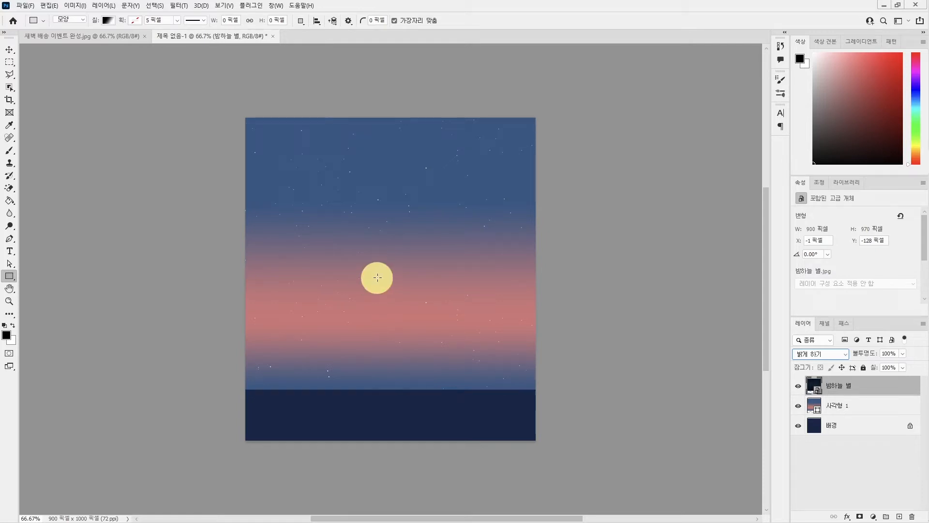
Check the finished example, then place the 건물 image across the full canvas width with its bottom edge on the gradient rectangle's bottom edge.
{"action": "left_click", "coordinate": [83, 37]}
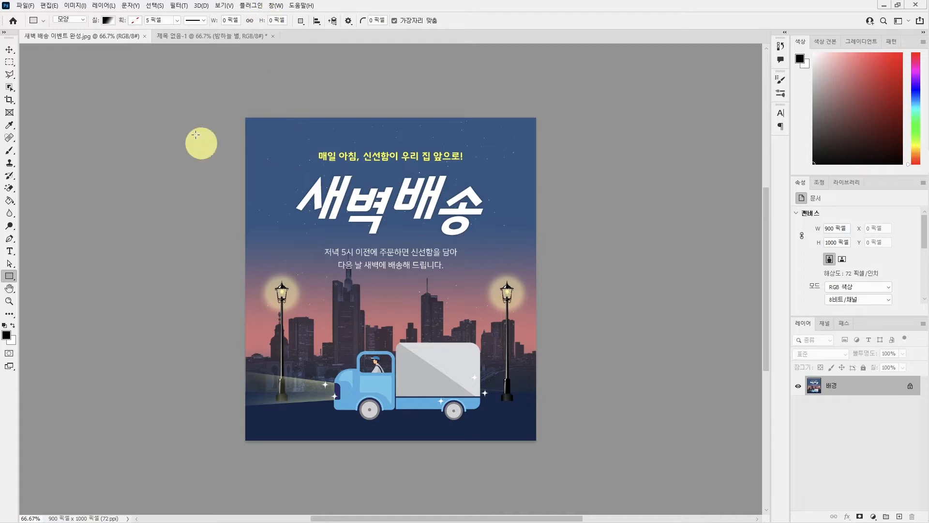
{"action": "left_click", "coordinate": [212, 39]}
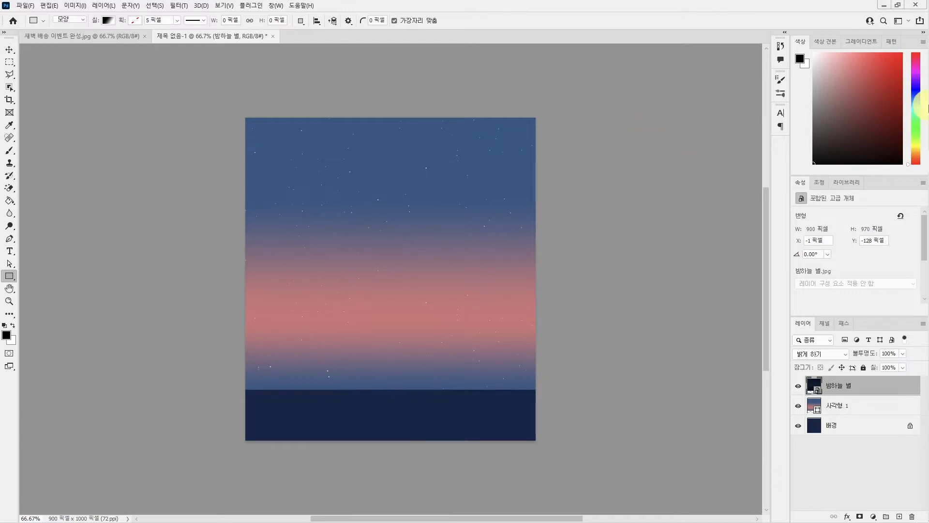
{"action": "left_click", "coordinate": [914, 71]}
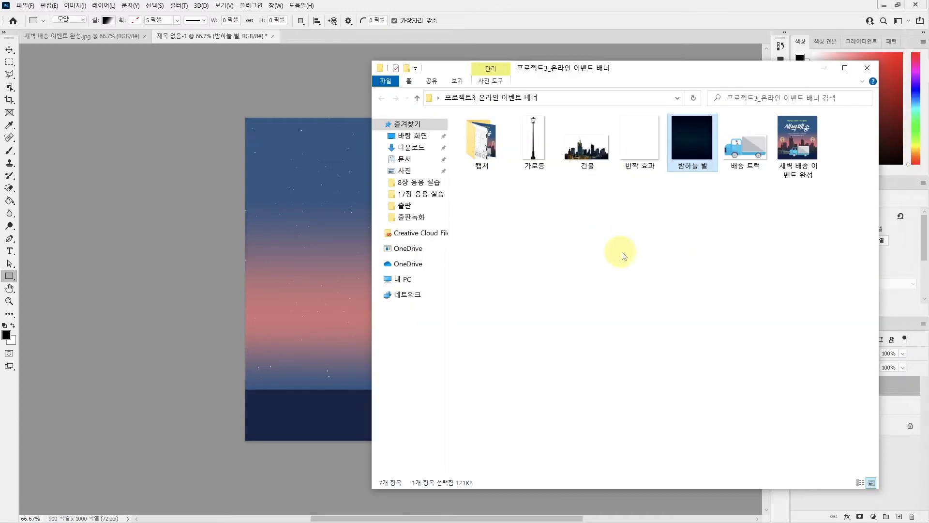
{"action": "left_click", "coordinate": [586, 160]}
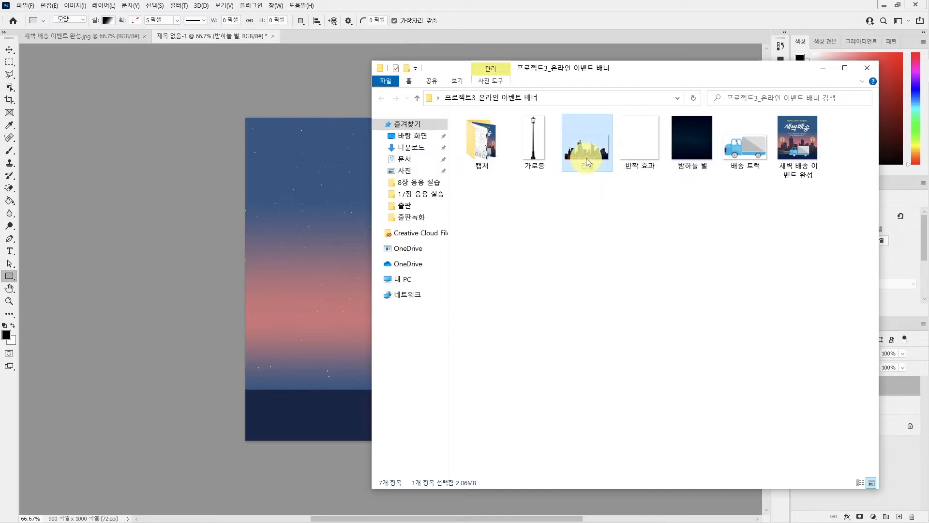
{"action": "left_click_drag", "start_coordinate": [585, 152], "coordinate": [384, 341]}
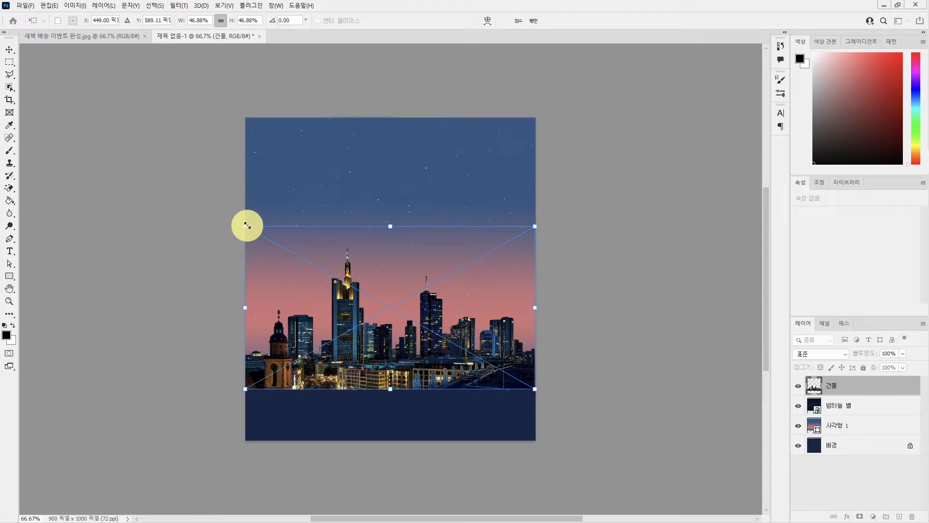
{"action": "key", "text": "Return"}
{"action": "key", "text": "u"}
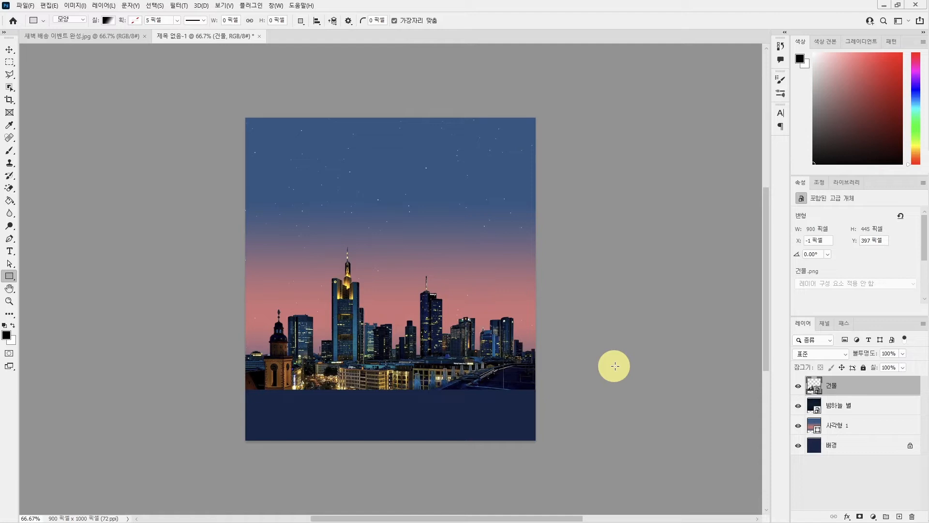
Apply a Hue/Saturation adjustment to the 건물 layer with saturation -100 and lightness -60.
{"action": "key", "text": "ctrl+u"}
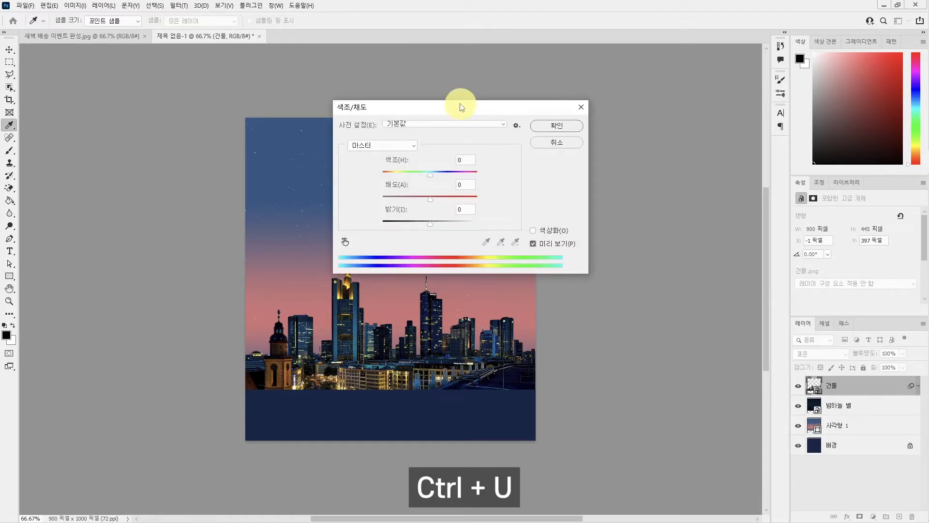
{"action": "left_click_drag", "start_coordinate": [460, 107], "coordinate": [433, 124]}
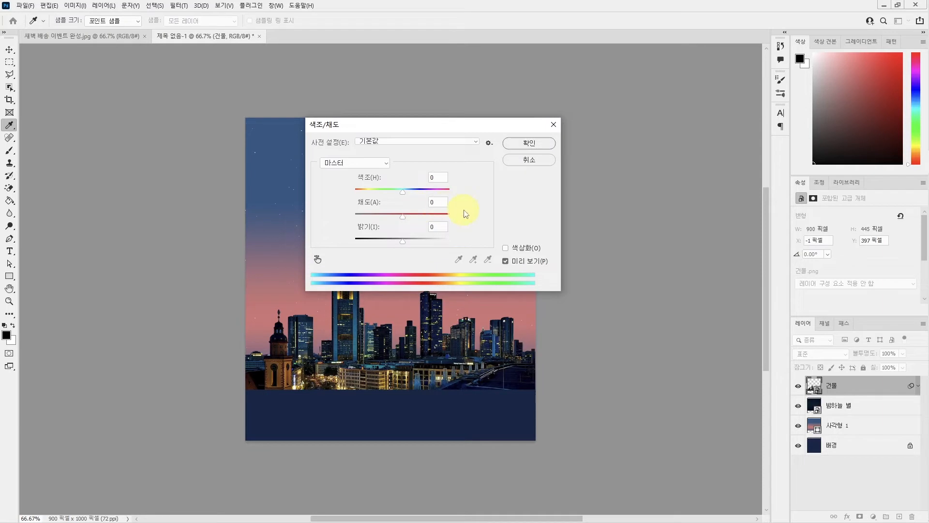
{"action": "left_click_drag", "start_coordinate": [402, 218], "coordinate": [352, 224]}
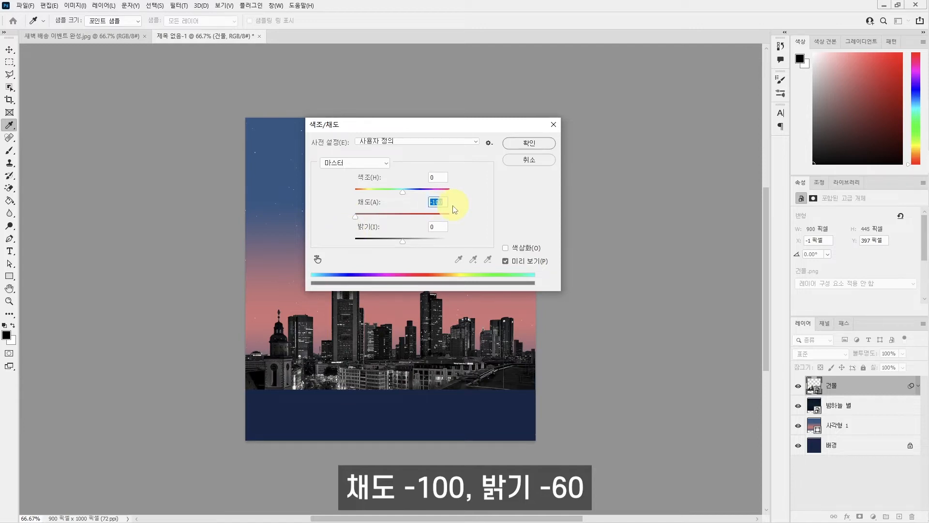
{"action": "left_click", "coordinate": [434, 226]}
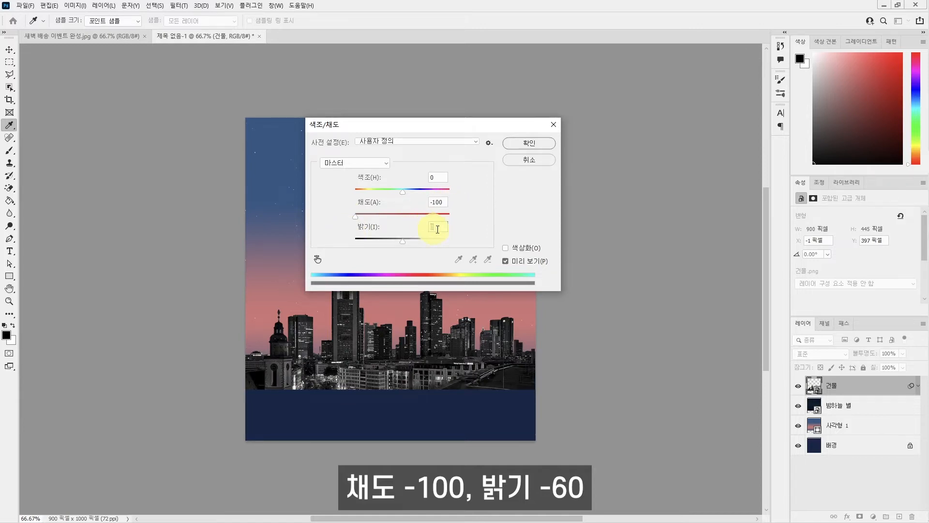
{"action": "type", "text": "-60"}
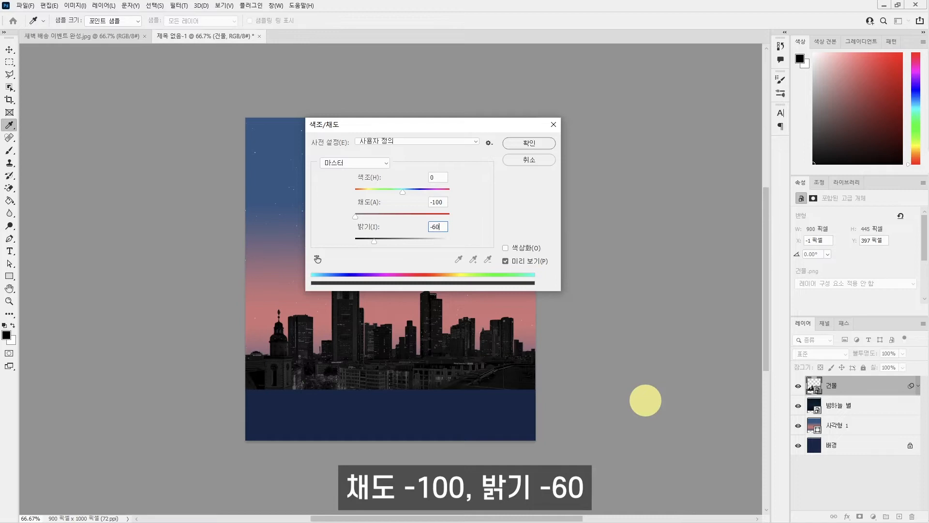
{"action": "left_click_drag", "start_coordinate": [460, 134], "coordinate": [549, 136]}
{"action": "left_click", "coordinate": [627, 150]}
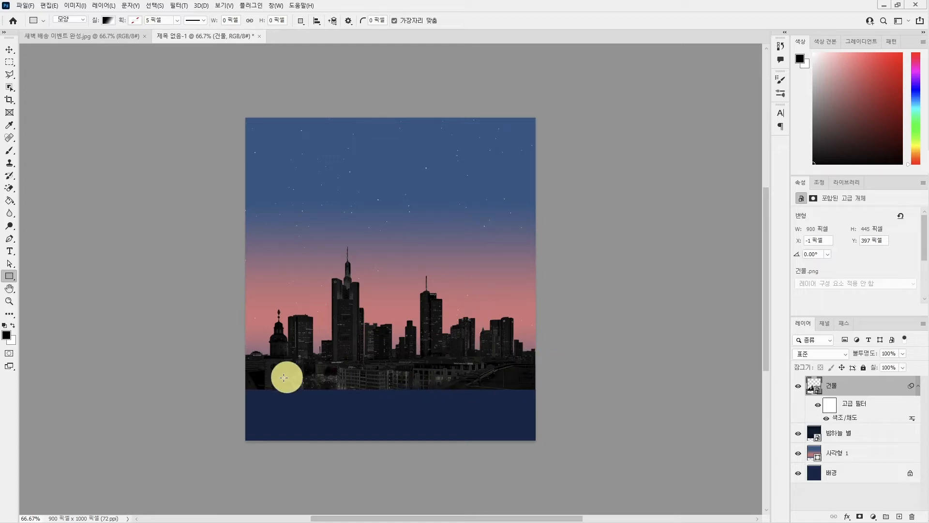
{"action": "left_click", "coordinate": [320, 353]}
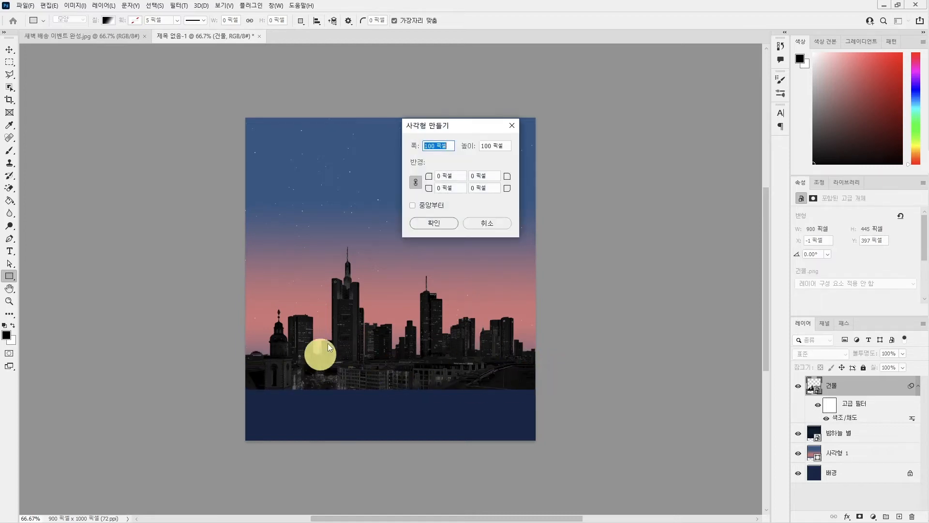
{"action": "key", "text": "Escape"}
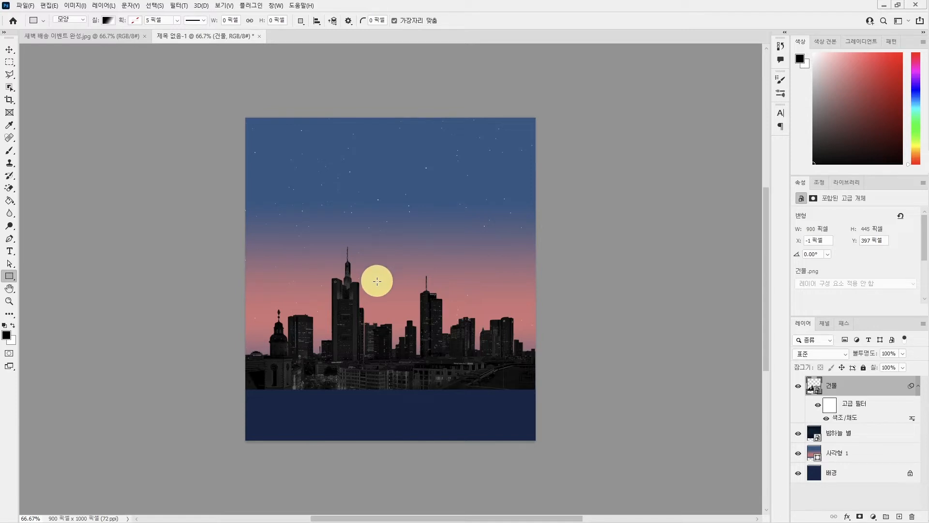
Add a second Hue/Saturation adjustment to the 건물 layer with 색상화 (Colorize) on, hue 220, saturation 36 and lightness 10.
{"action": "key", "text": "ctrl+u"}
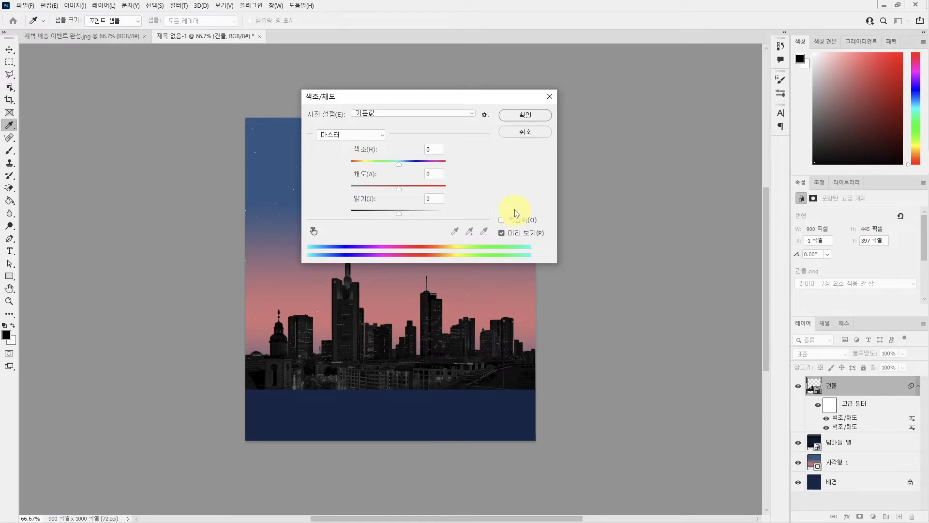
{"action": "left_click", "coordinate": [504, 220]}
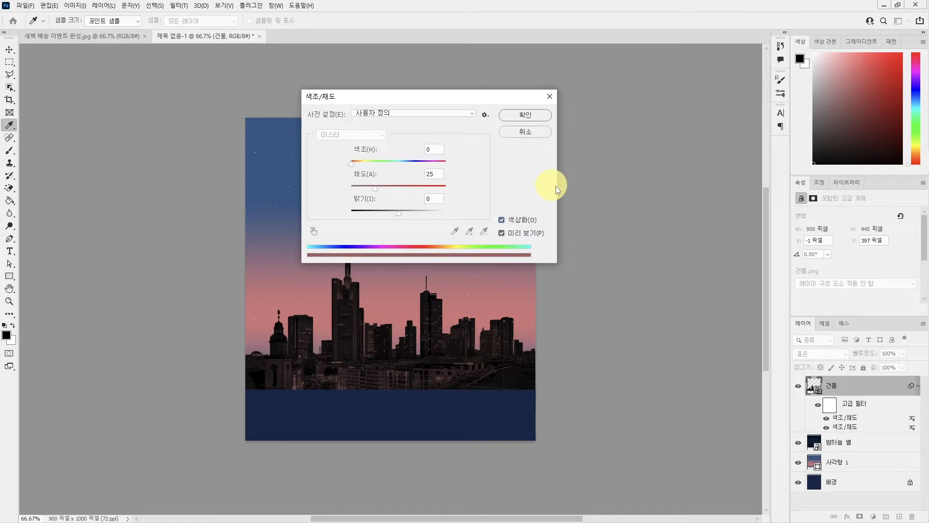
{"action": "double_click", "coordinate": [433, 149]}
{"action": "type", "text": "220"}
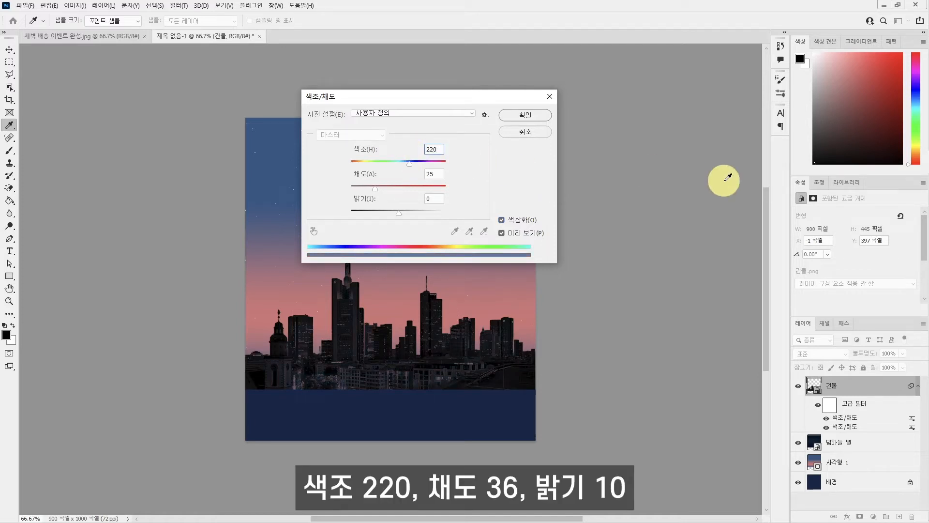
{"action": "double_click", "coordinate": [434, 174]}
{"action": "type", "text": "36"}
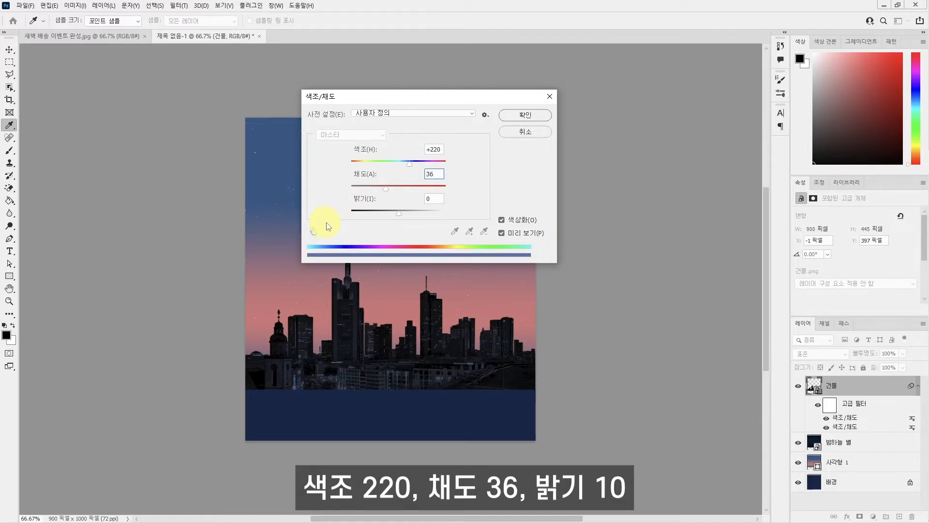
{"action": "double_click", "coordinate": [433, 198]}
{"action": "type", "text": "10"}
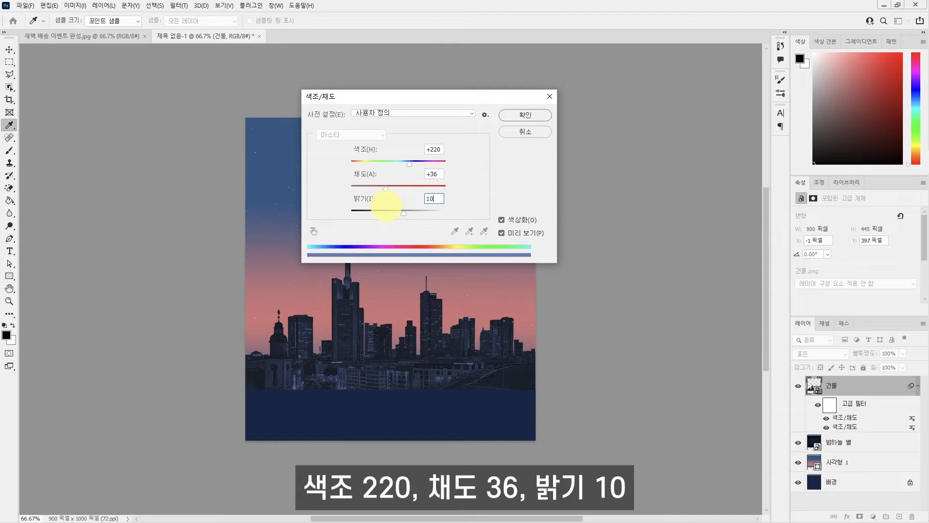
{"action": "left_click_drag", "start_coordinate": [401, 100], "coordinate": [553, 118]}
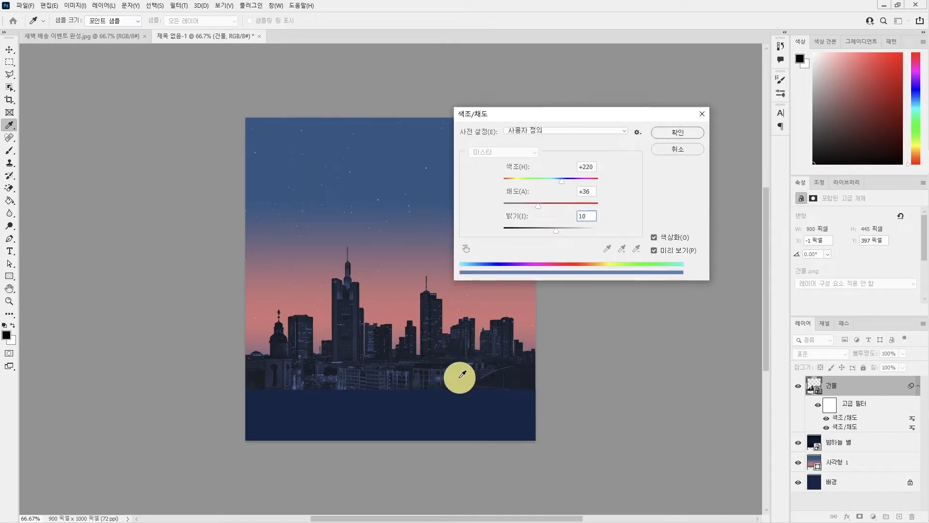
{"action": "left_click", "coordinate": [662, 136]}
Set the opacity of the 건물 layer to 80%.
{"action": "key", "text": "u"}
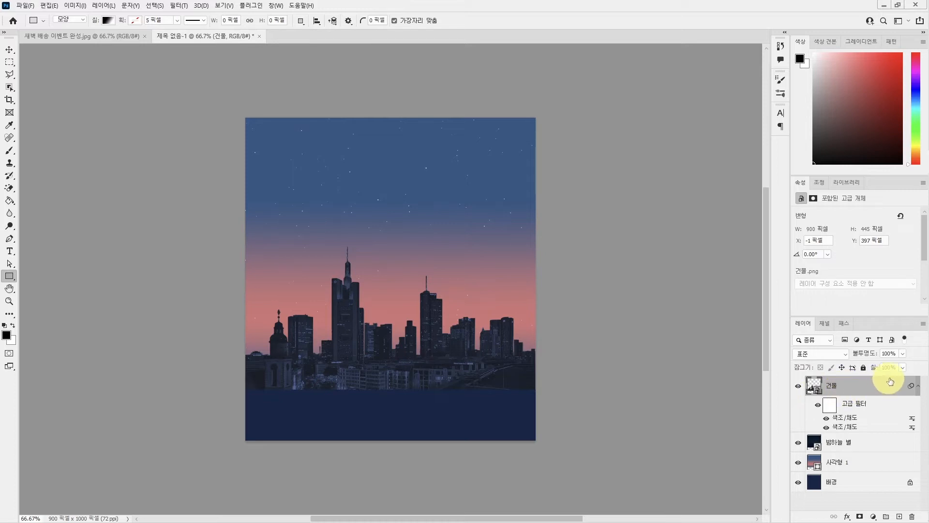
{"action": "left_click", "coordinate": [898, 356]}
{"action": "type", "text": "80"}
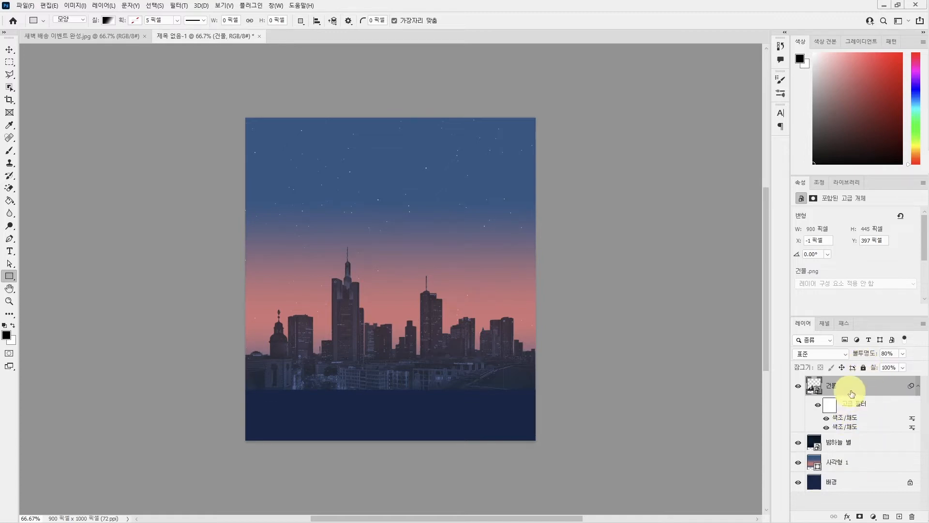
Group the 건물, 밤하늘 별 and 사각형 1 layers and name the group 밤 도시.
{"action": "left_click", "coordinate": [849, 463]}
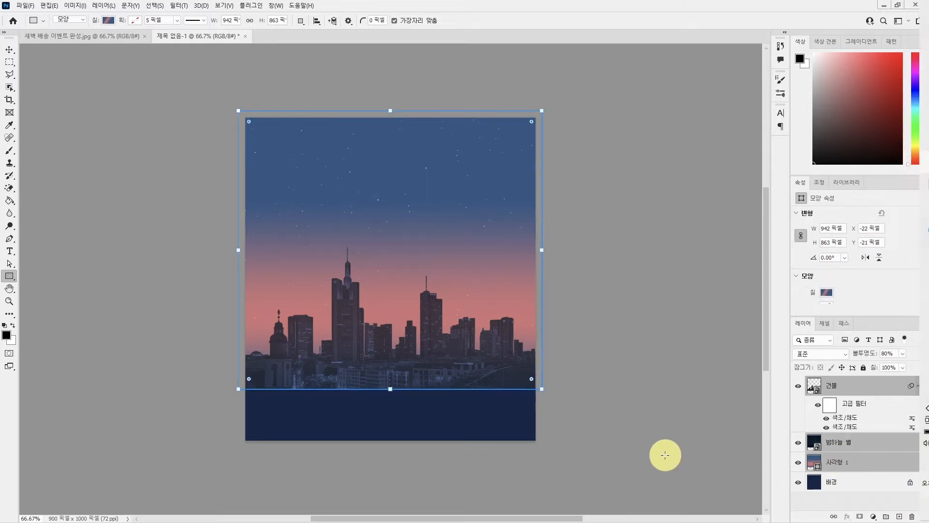
{"action": "key", "text": "ctrl+g"}
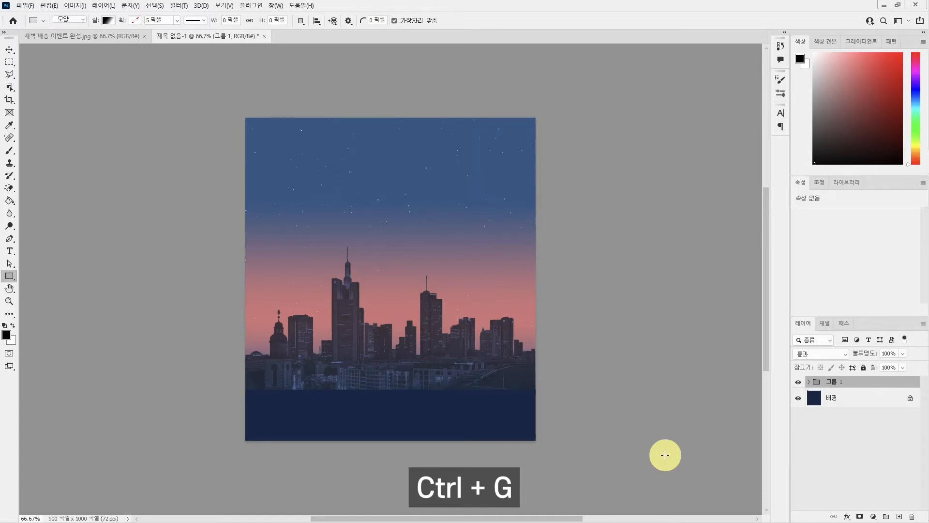
{"action": "double_click", "coordinate": [833, 382]}
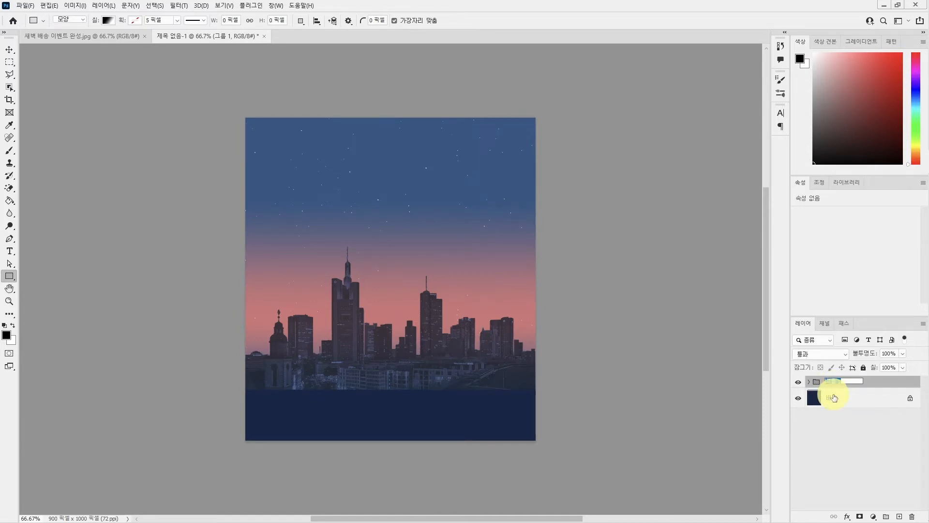
{"action": "key", "text": "BackSpace"}
{"action": "type", "text": "밤 도시"}
{"action": "key", "text": "Return"}
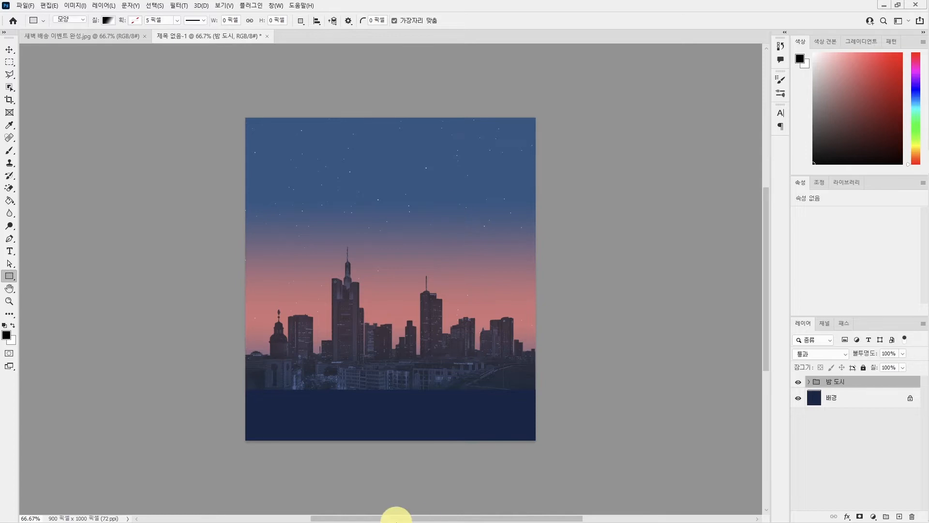
Place the 배송 트럭 image from the project folder, scale it to about 43% and set it in front of the buildings with its wheels on the dark ground.
{"action": "mouse_move", "coordinate": [925, 290]}
{"action": "left_click", "coordinate": [921, 83]}
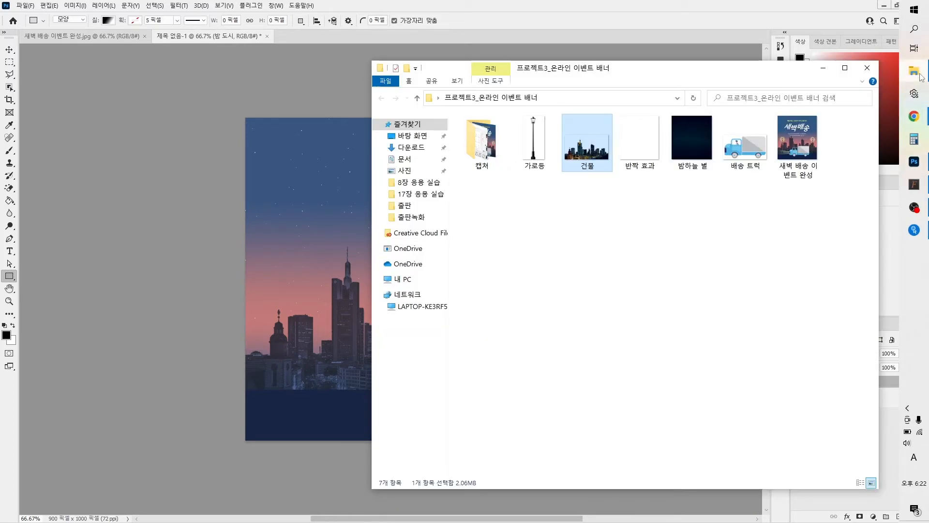
{"action": "left_click", "coordinate": [616, 272]}
{"action": "left_click_drag", "start_coordinate": [739, 164], "coordinate": [328, 332]}
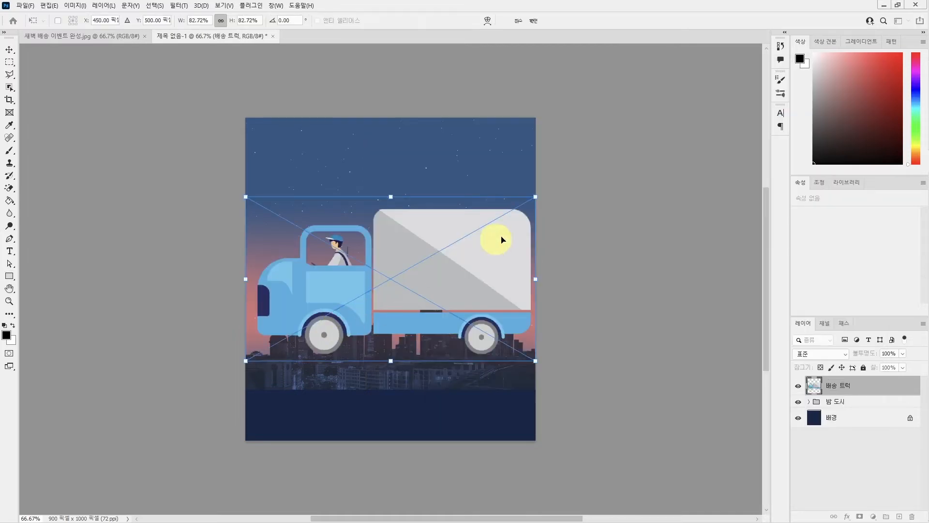
{"action": "left_click_drag", "start_coordinate": [536, 195], "coordinate": [404, 310]}
{"action": "left_click_drag", "start_coordinate": [349, 317], "coordinate": [433, 361]}
{"action": "left_click_drag", "start_coordinate": [475, 326], "coordinate": [479, 322]}
{"action": "left_click_drag", "start_coordinate": [458, 406], "coordinate": [478, 406]}
{"action": "left_click_drag", "start_coordinate": [467, 364], "coordinate": [471, 373]}
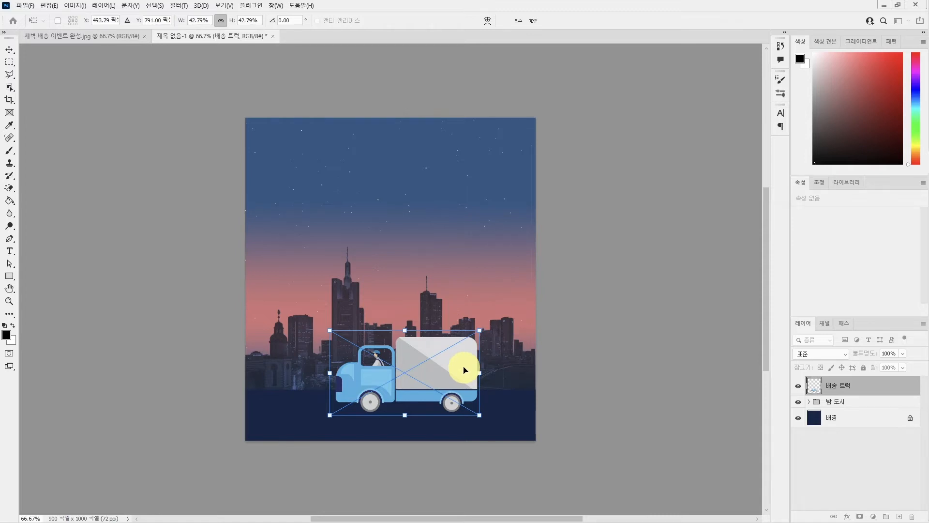
{"action": "key", "text": "Return"}
{"action": "key", "text": "u"}
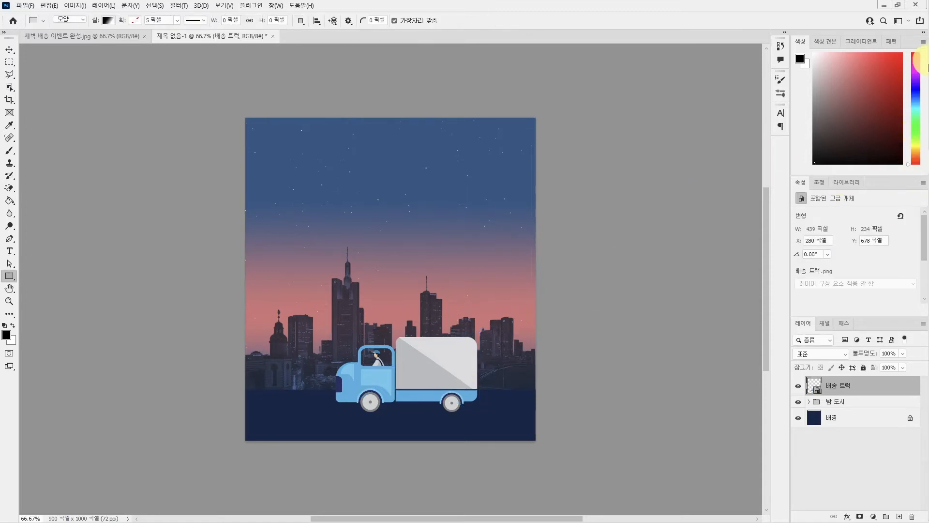
Place the 가로등 image from the project folder, scale it to about 21% and stand it ahead of the truck with its base on the dark ground.
{"action": "left_click", "coordinate": [913, 71]}
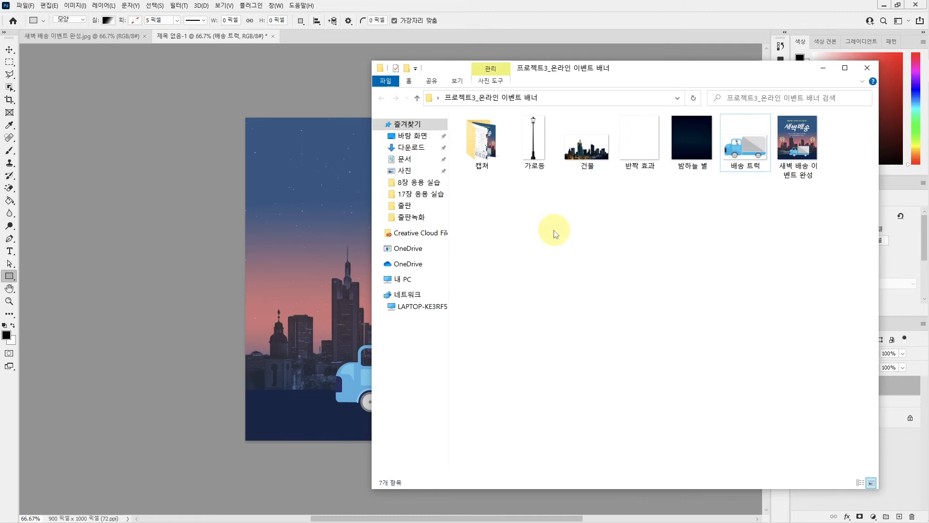
{"action": "left_click_drag", "start_coordinate": [535, 141], "coordinate": [296, 331]}
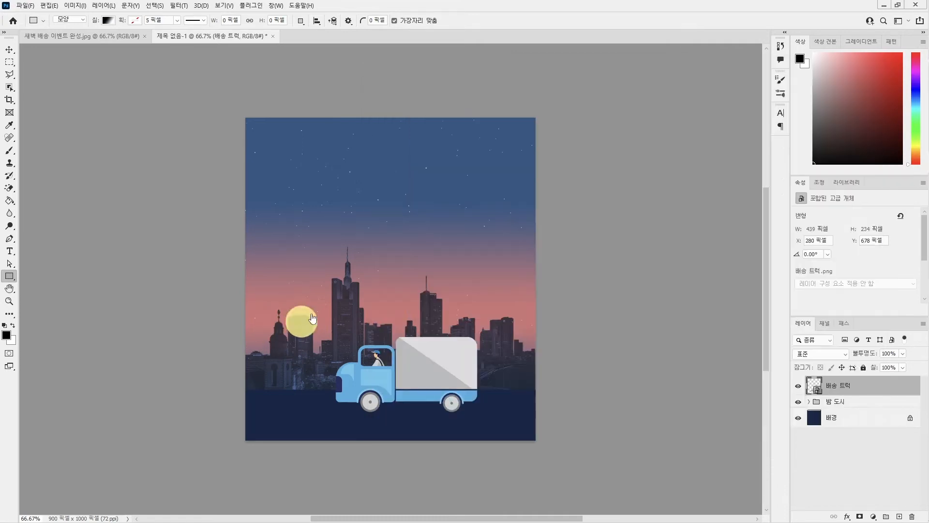
{"action": "left_click_drag", "start_coordinate": [472, 116], "coordinate": [384, 315]}
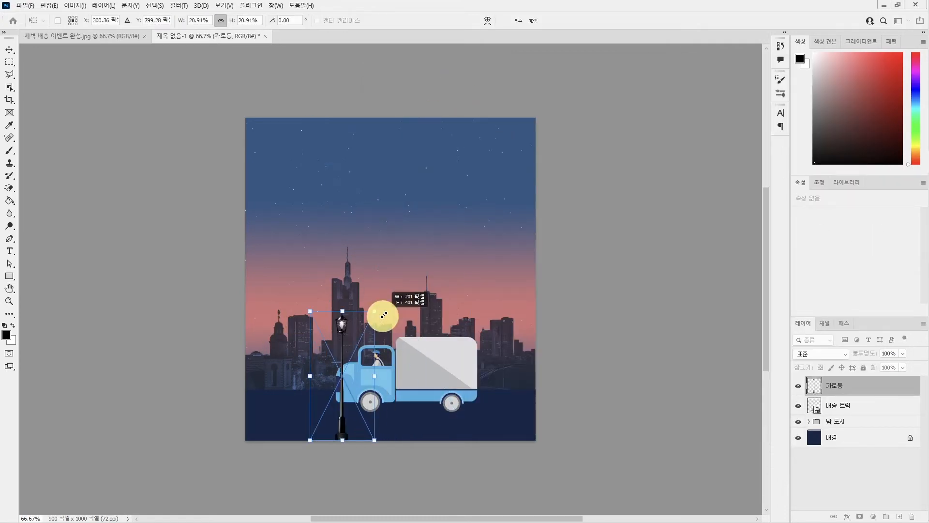
{"action": "left_click_drag", "start_coordinate": [327, 337], "coordinate": [286, 304]}
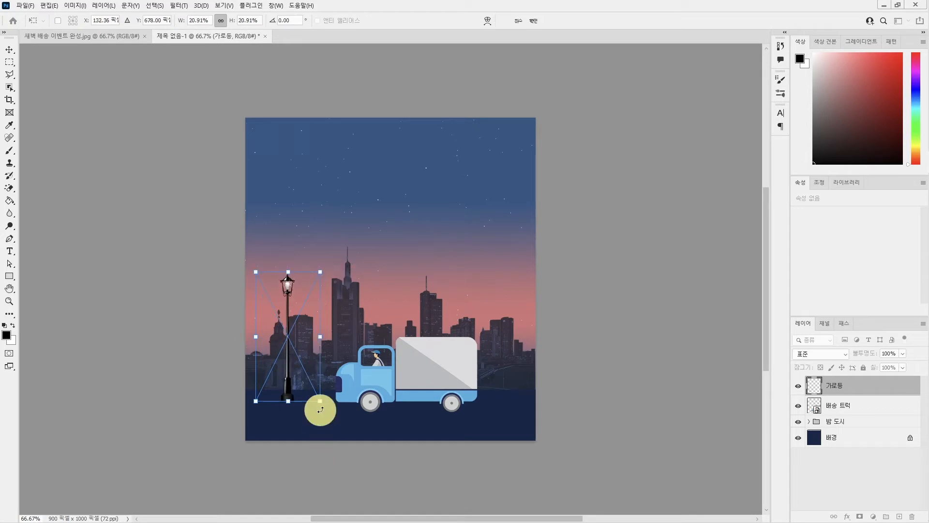
{"action": "left_click_drag", "start_coordinate": [320, 402], "coordinate": [322, 405]}
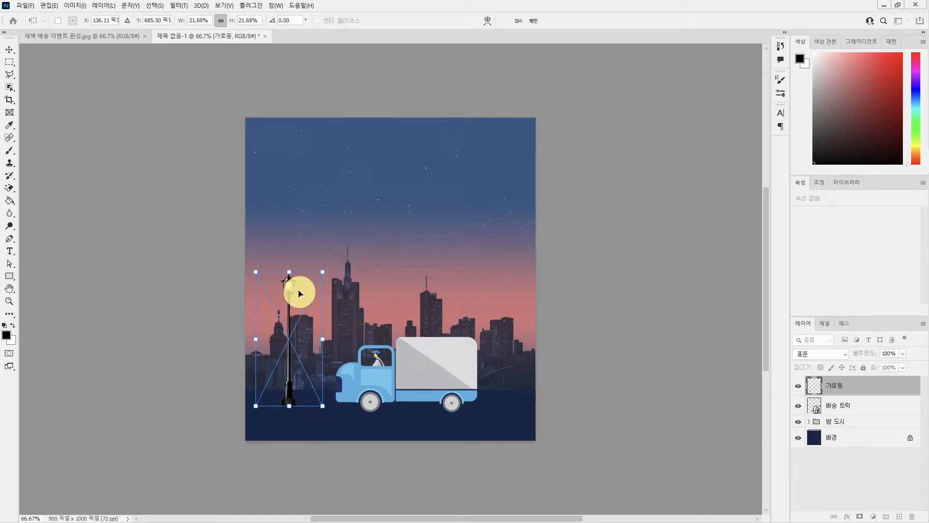
{"action": "left_click_drag", "start_coordinate": [288, 289], "coordinate": [322, 273]}
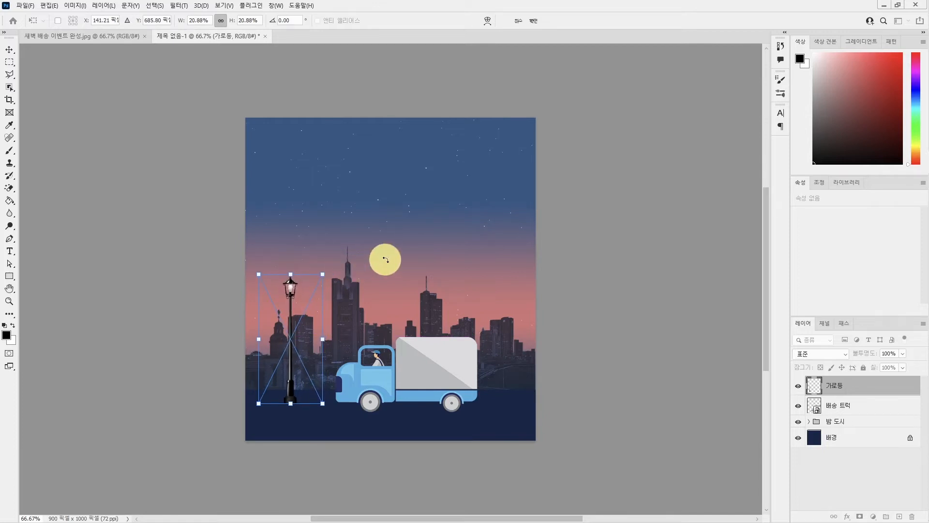
{"action": "key", "text": "u"}
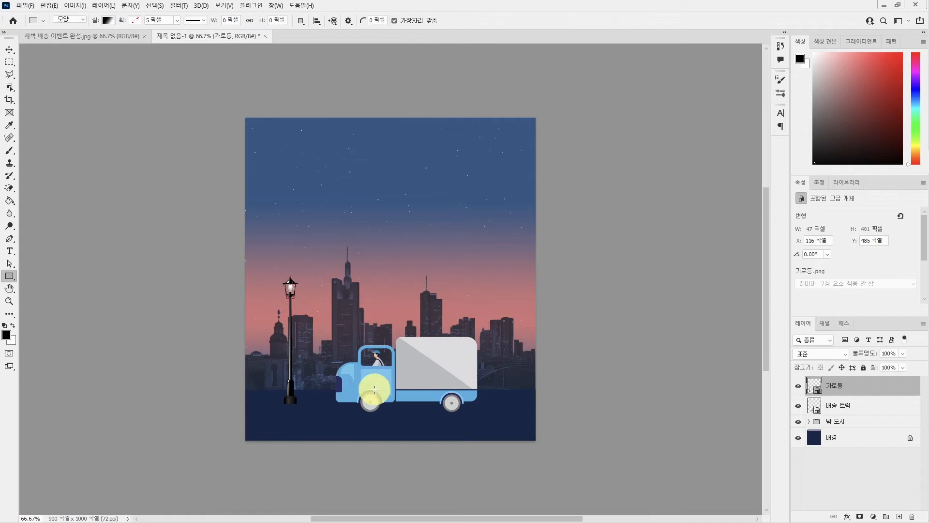
Move the delivery truck straight down to Y 705 px so it sits lower on the dark ground than the street lamp.
{"action": "left_click", "coordinate": [9, 49]}
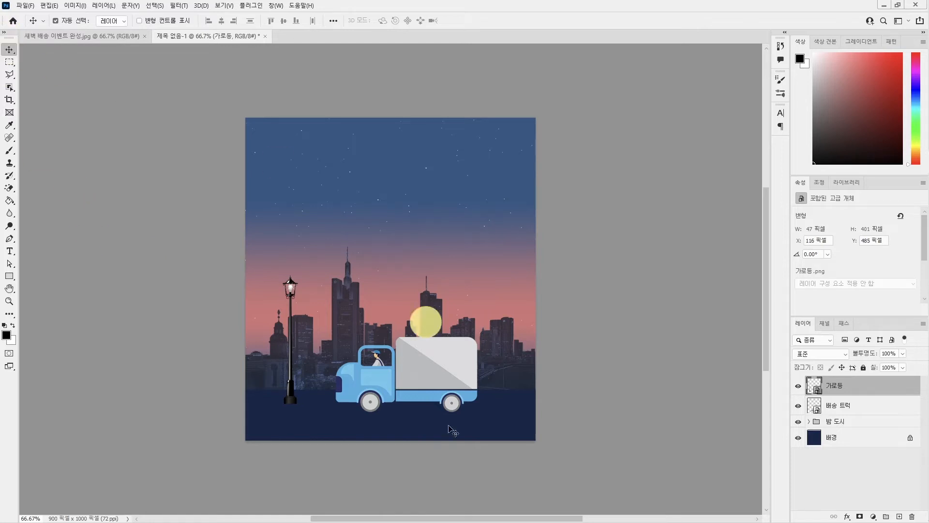
{"action": "left_click", "coordinate": [426, 382]}
{"action": "left_click_drag", "start_coordinate": [425, 379], "coordinate": [425, 387]}
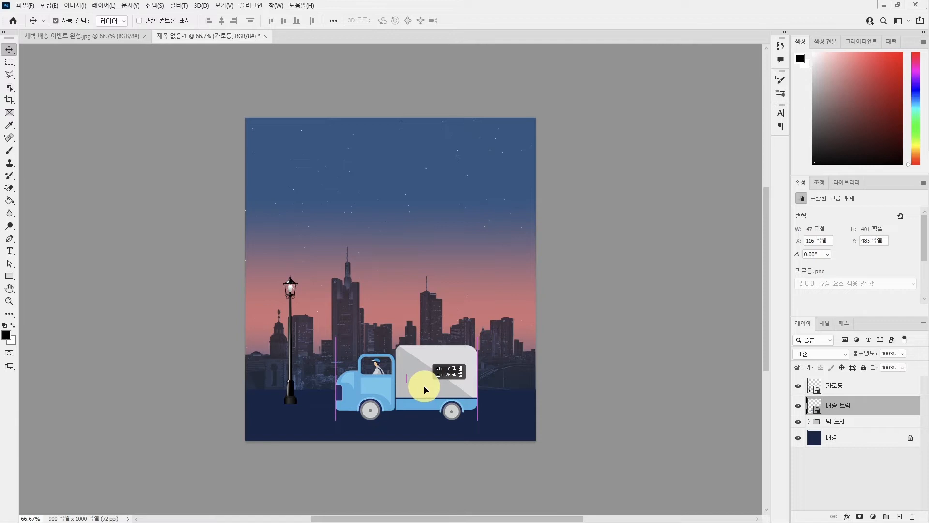
{"action": "left_click_drag", "start_coordinate": [425, 387], "coordinate": [426, 388]}
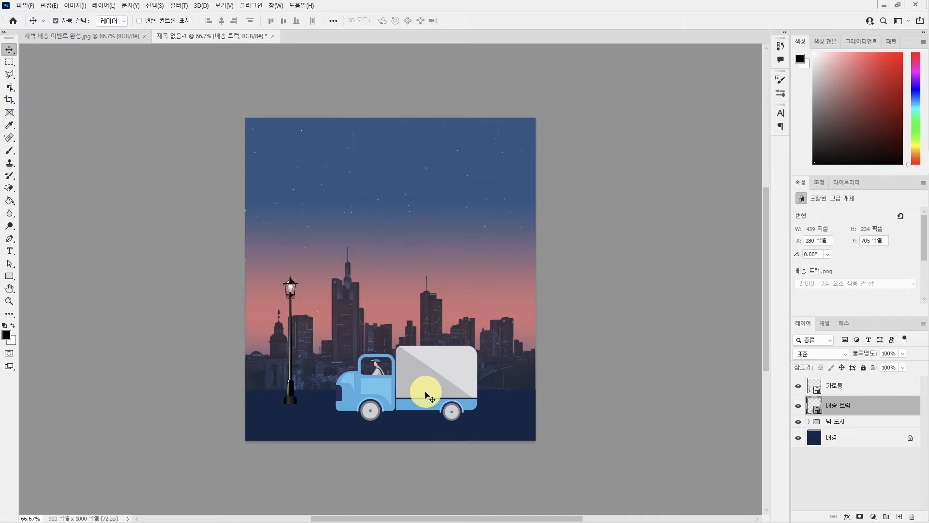
Draw a rectangle about 287 × 50 px from the truck's headlight past the canvas's left edge and move its layer above the 가로등 layer.
{"action": "left_click", "coordinate": [9, 277]}
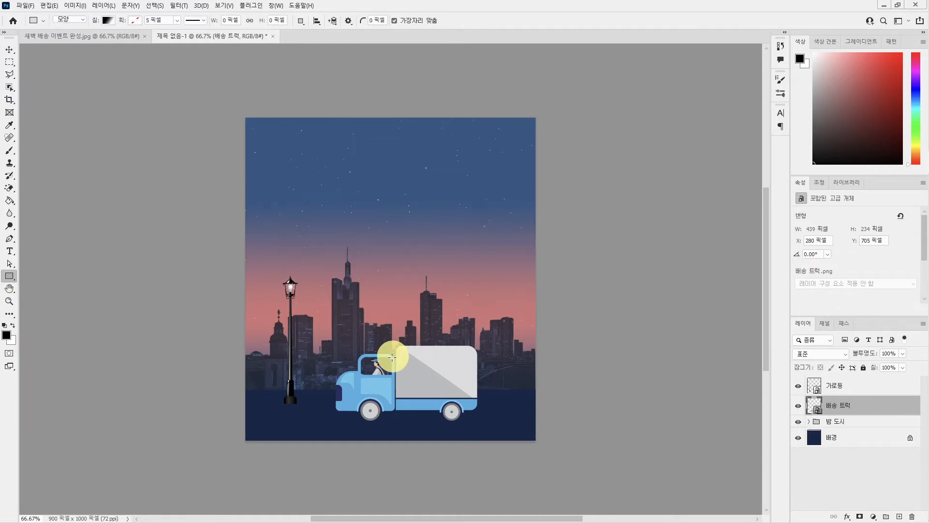
{"action": "key", "text": "ctrl+plus"}
{"action": "key", "text": "ctrl+plus"}
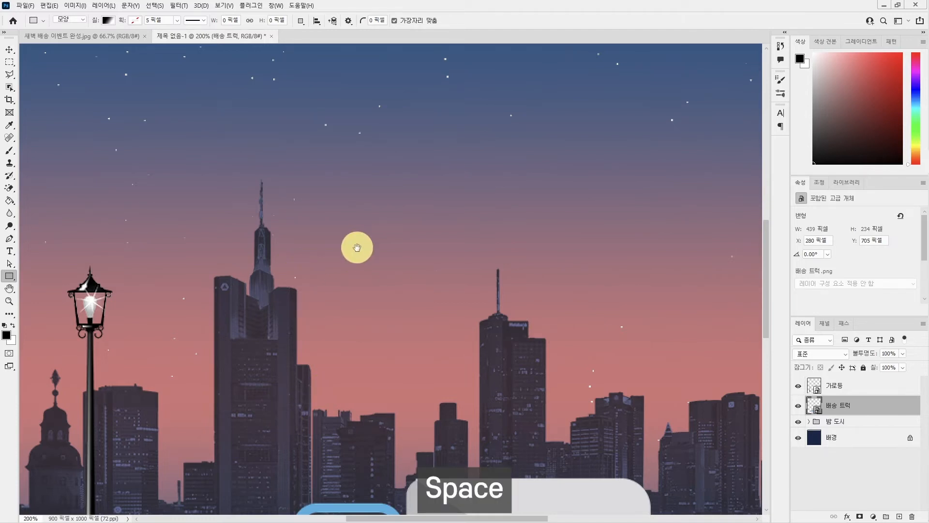
{"action": "left_click_drag", "start_coordinate": [276, 394], "coordinate": [489, 268]}
{"action": "left_click_drag", "start_coordinate": [481, 222], "coordinate": [477, 242]}
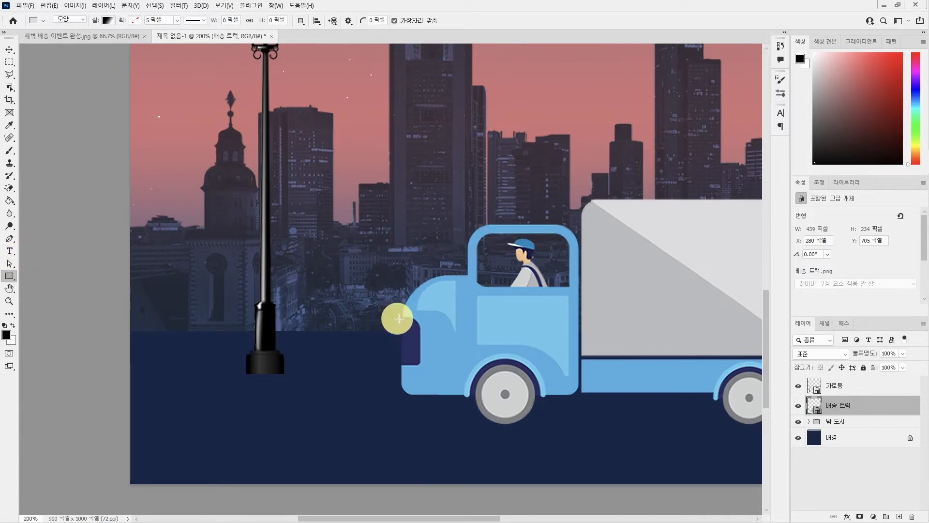
{"action": "left_click_drag", "start_coordinate": [400, 317], "coordinate": [123, 365]}
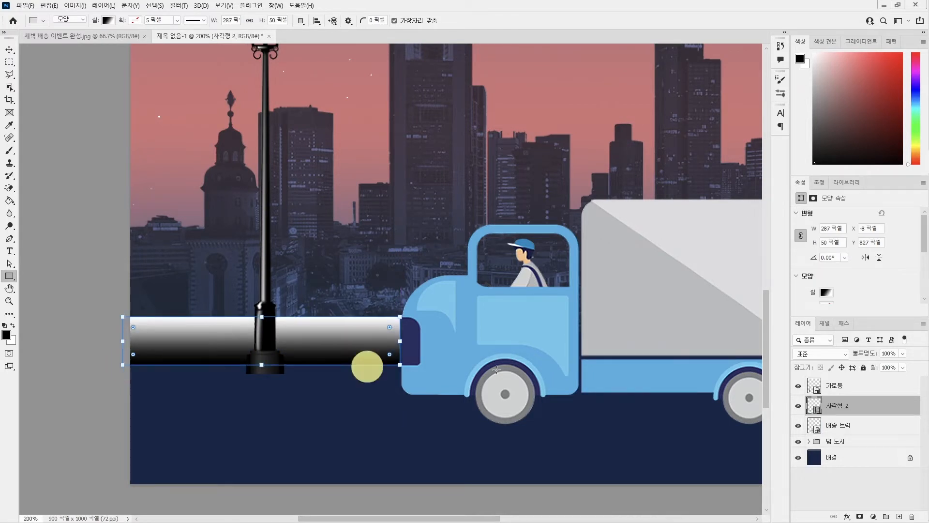
{"action": "left_click_drag", "start_coordinate": [845, 418], "coordinate": [863, 373]}
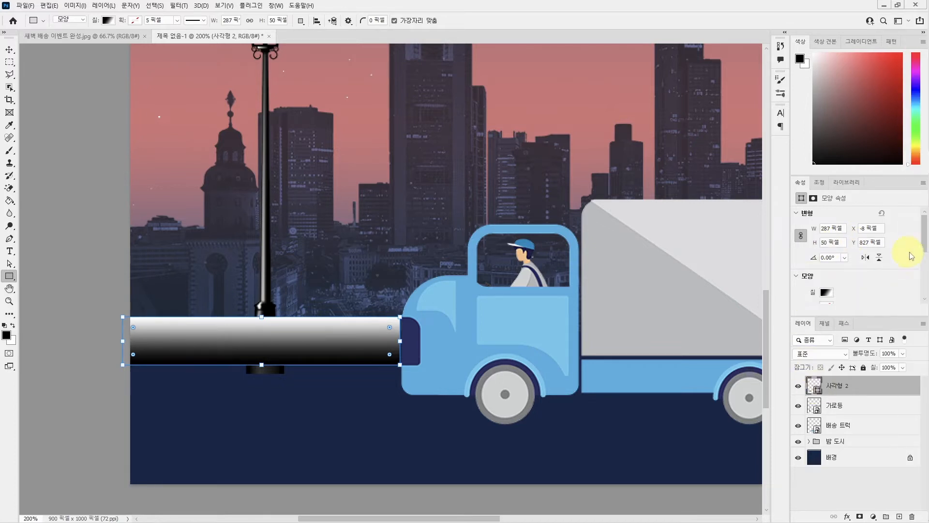
Change the black colour stop of the headlight rectangle's gradient fill to fffad0.
{"action": "scroll", "coordinate": [925, 242], "scroll_direction": "down", "scroll_amount": 1}
{"action": "scroll", "coordinate": [925, 242], "scroll_direction": "down", "scroll_amount": 2}
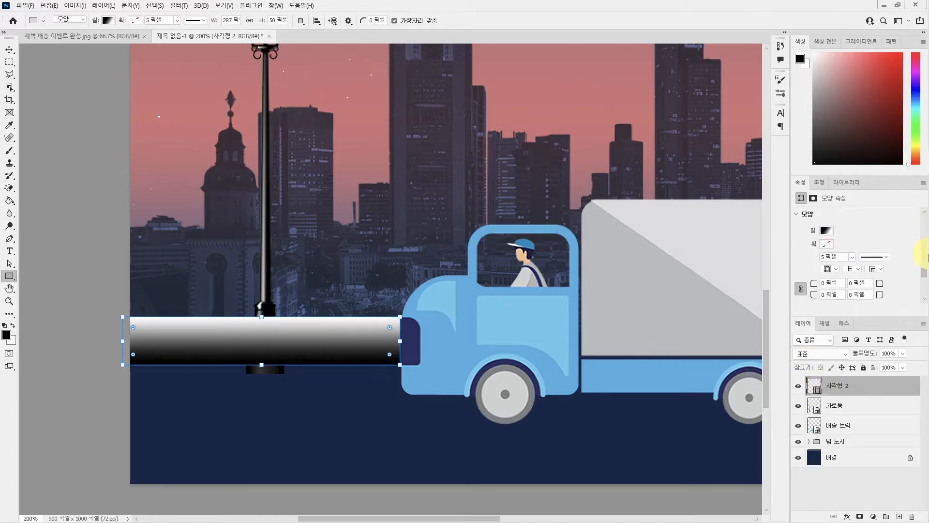
{"action": "left_click", "coordinate": [826, 231]}
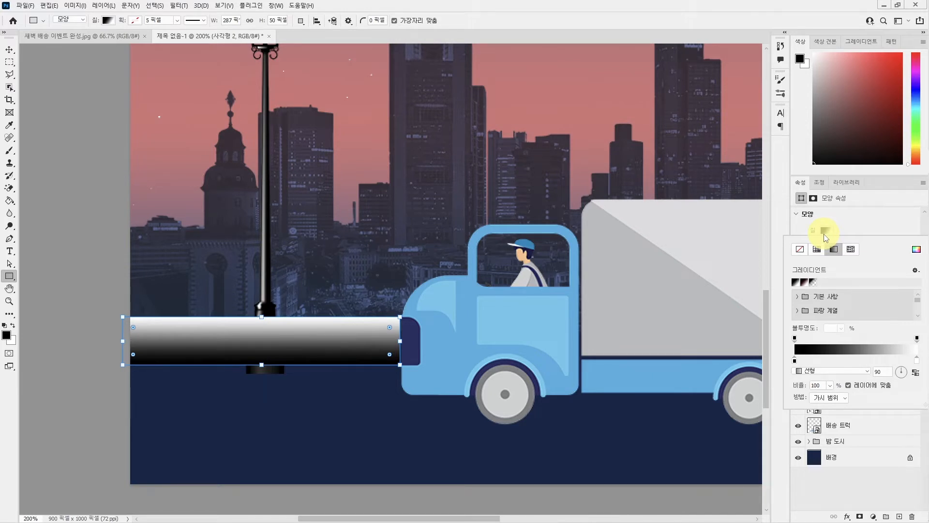
{"action": "double_click", "coordinate": [794, 361]}
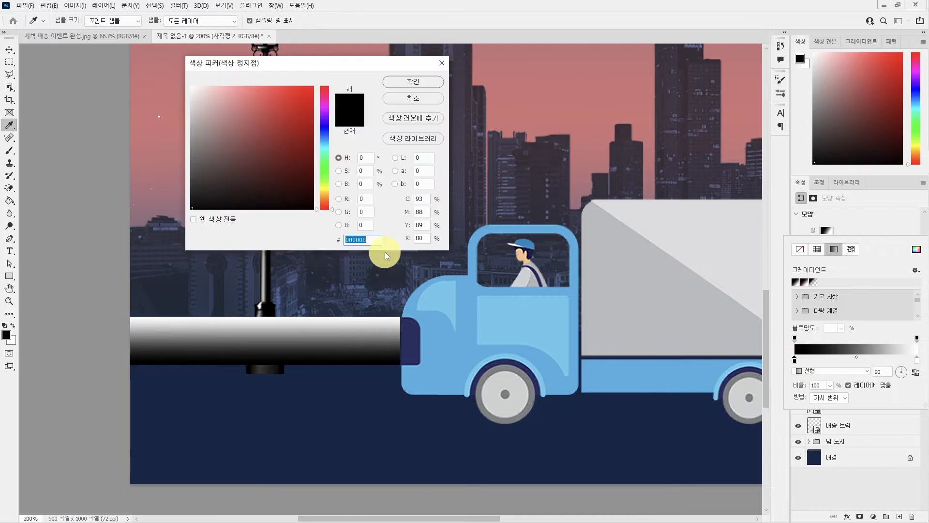
{"action": "type", "text": "fff"}
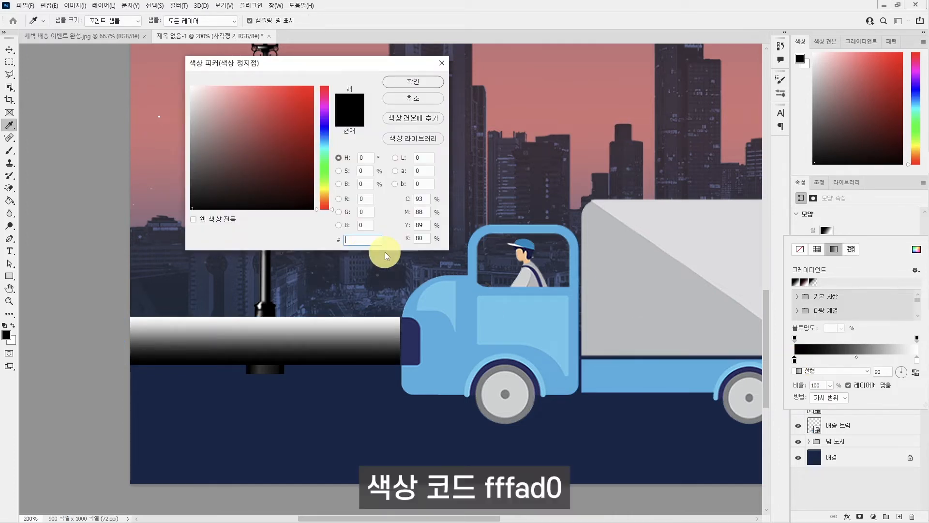
{"action": "type", "text": "ad0"}
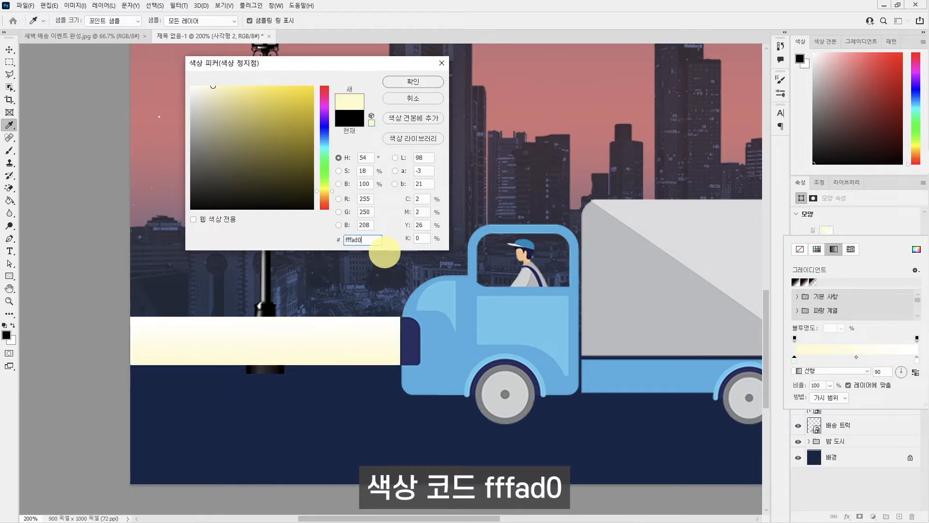
{"action": "left_click", "coordinate": [413, 82]}
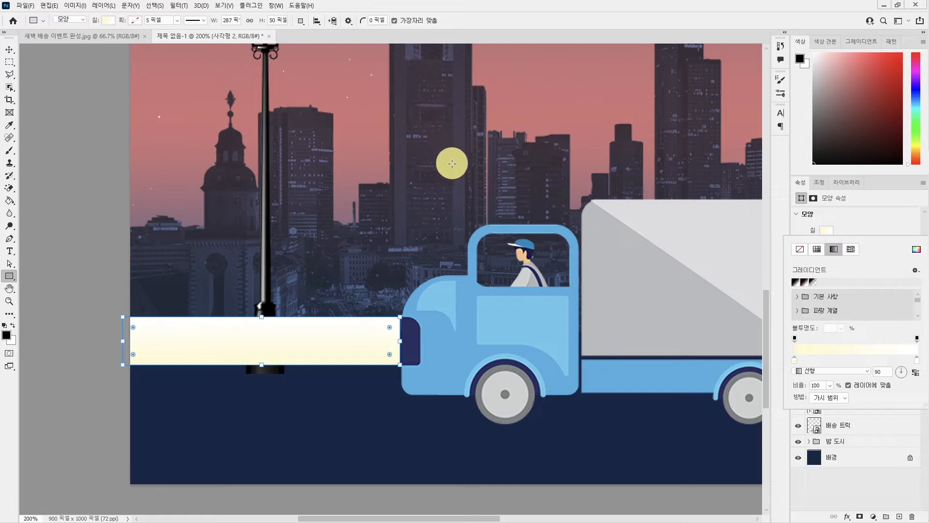
Set the headlight gradient's angle to 0 and the opacity of its starting stop to 10%.
{"action": "double_click", "coordinate": [881, 372]}
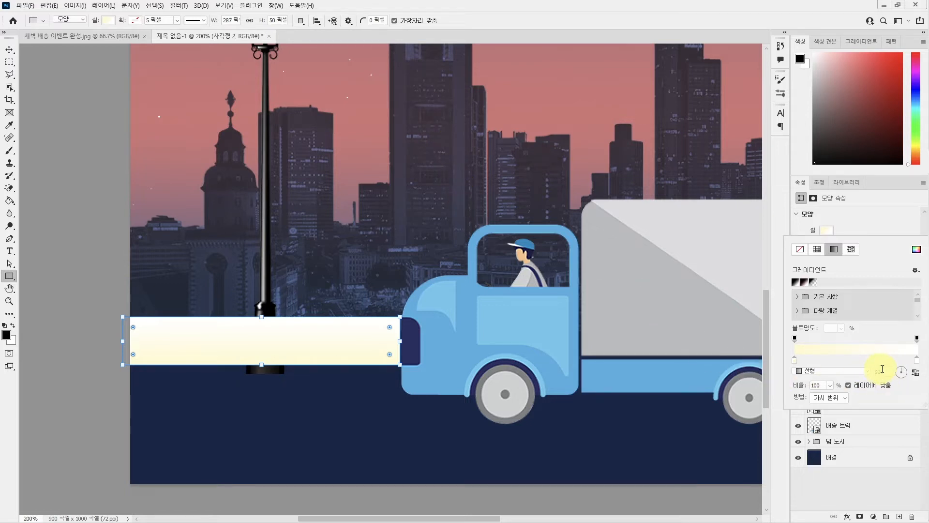
{"action": "type", "text": "0"}
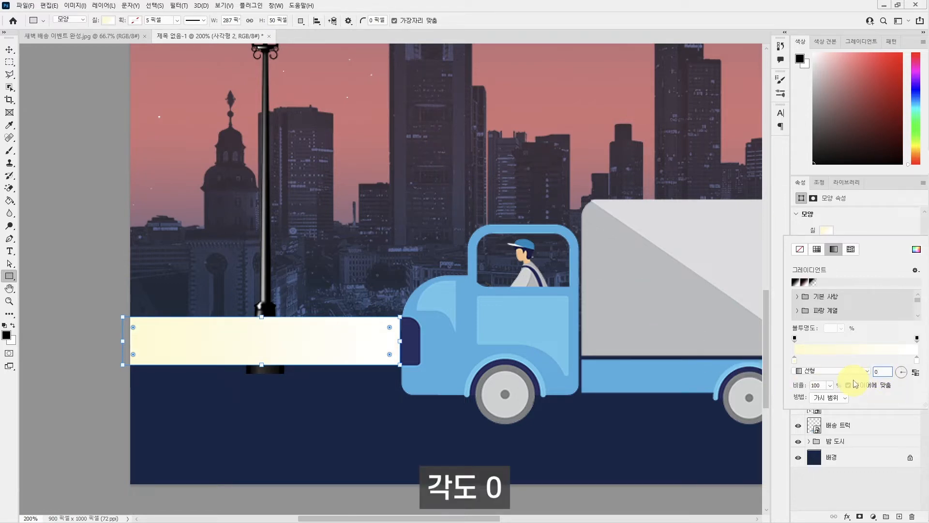
{"action": "left_click", "coordinate": [794, 340]}
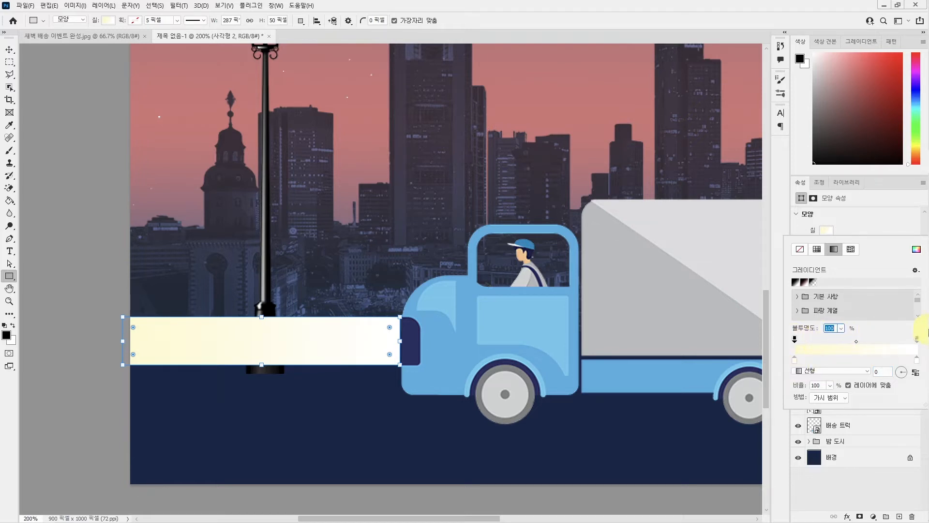
{"action": "mouse_move", "coordinate": [920, 332]}
{"action": "type", "text": "10"}
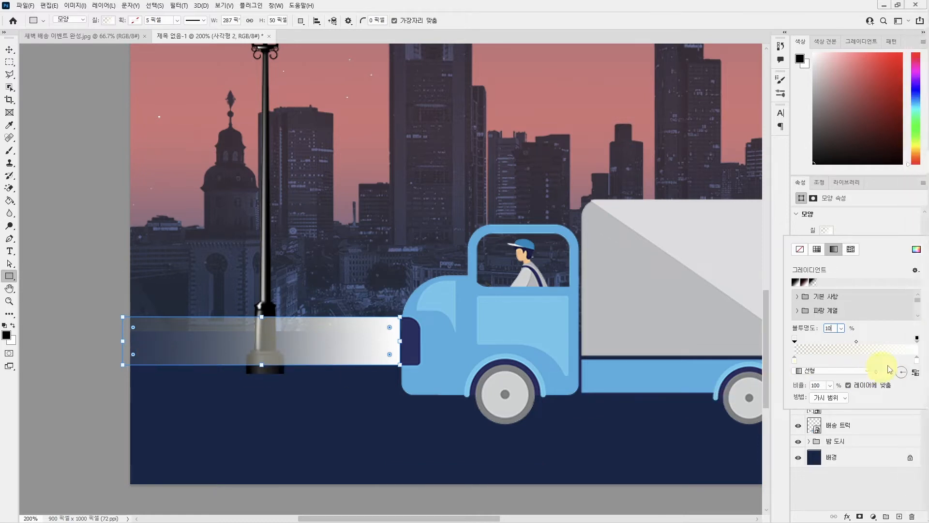
Set the headlight gradient's end stop to colour fffad0 and 80% opacity.
{"action": "double_click", "coordinate": [917, 359]}
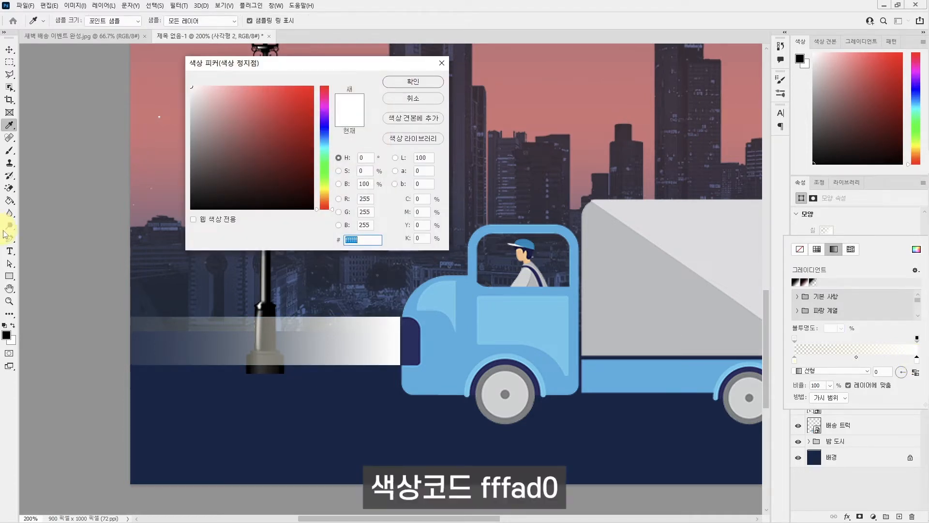
{"action": "type", "text": "fffad0"}
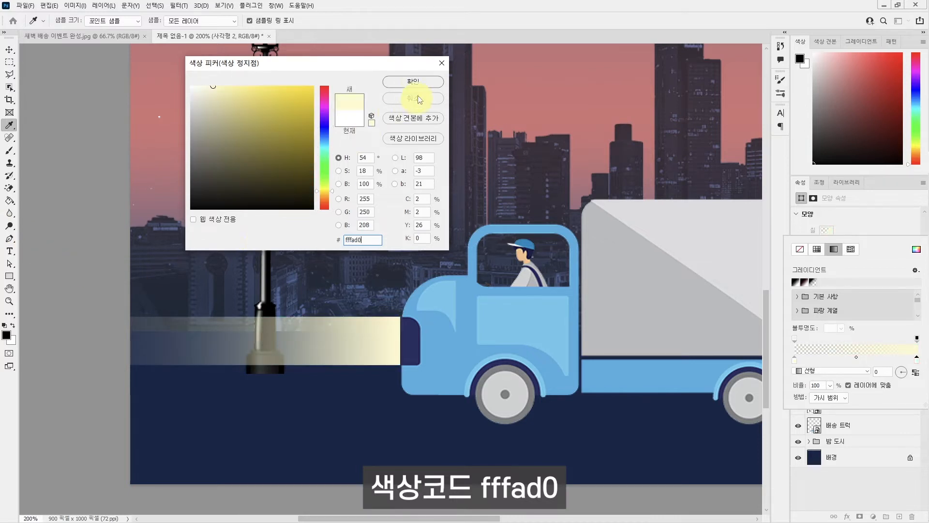
{"action": "left_click", "coordinate": [417, 80]}
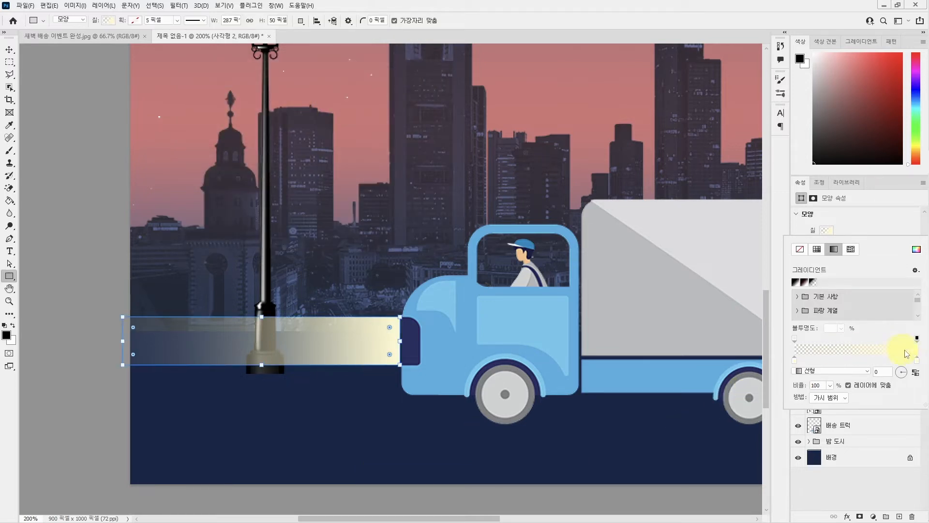
{"action": "left_click", "coordinate": [917, 338]}
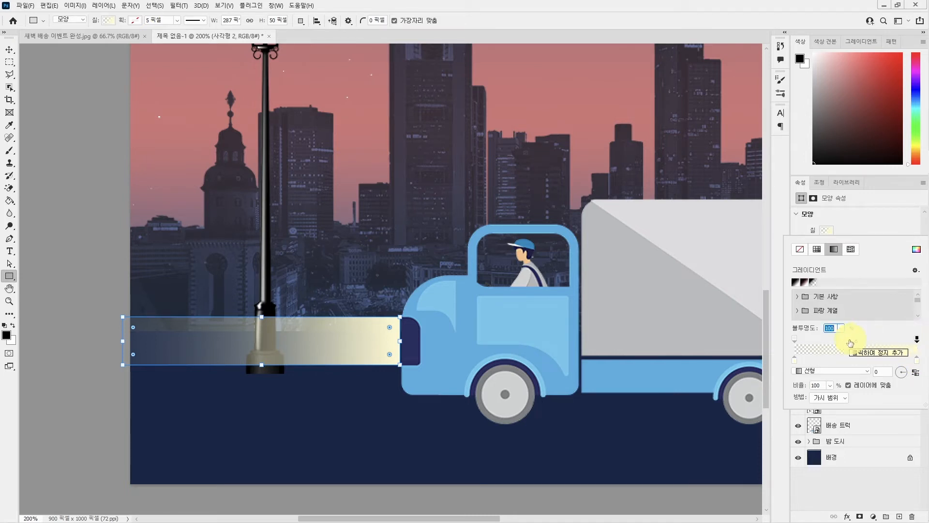
{"action": "type", "text": "80"}
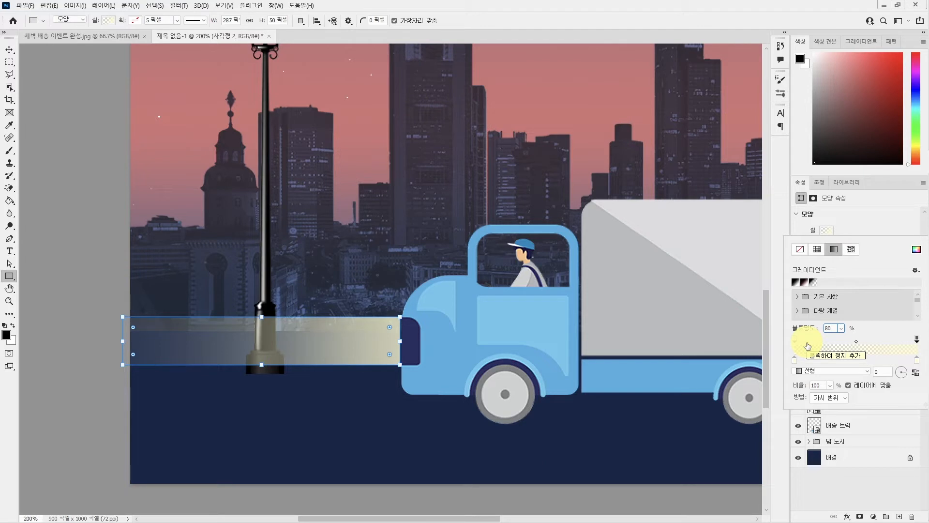
{"action": "key", "text": "Return"}
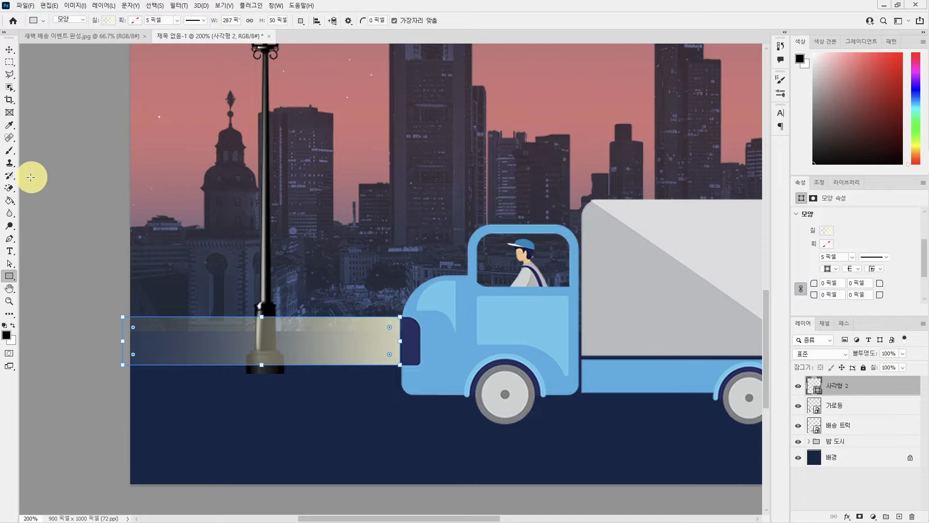
Flare the headlight rectangle into a beam by moving its outer corners up and down until that end is about 123 px tall.
{"action": "left_click", "coordinate": [14, 267]}
{"action": "left_click", "coordinate": [43, 263]}
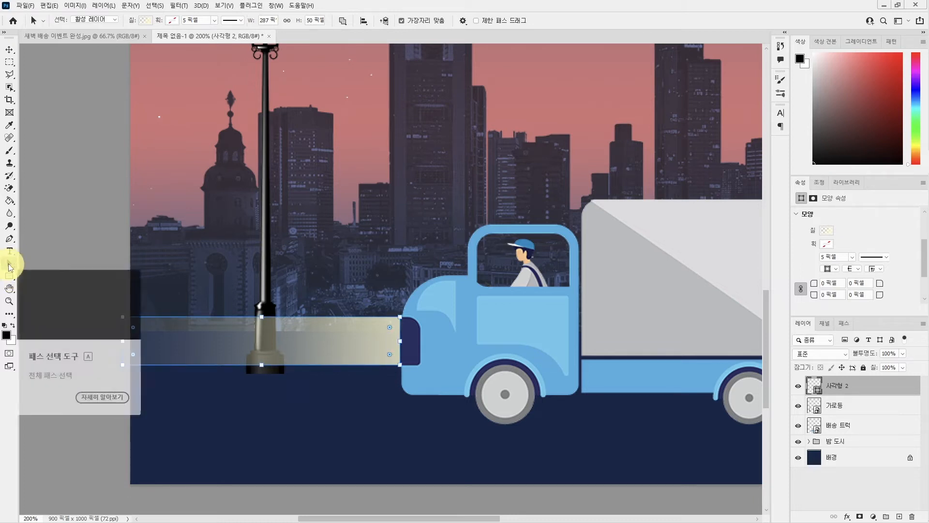
{"action": "left_click", "coordinate": [9, 268]}
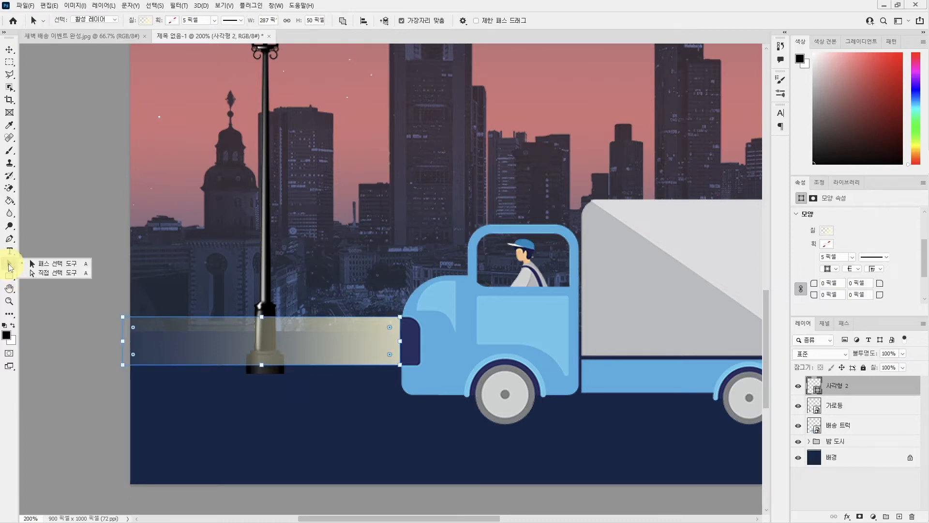
{"action": "left_click", "coordinate": [71, 274]}
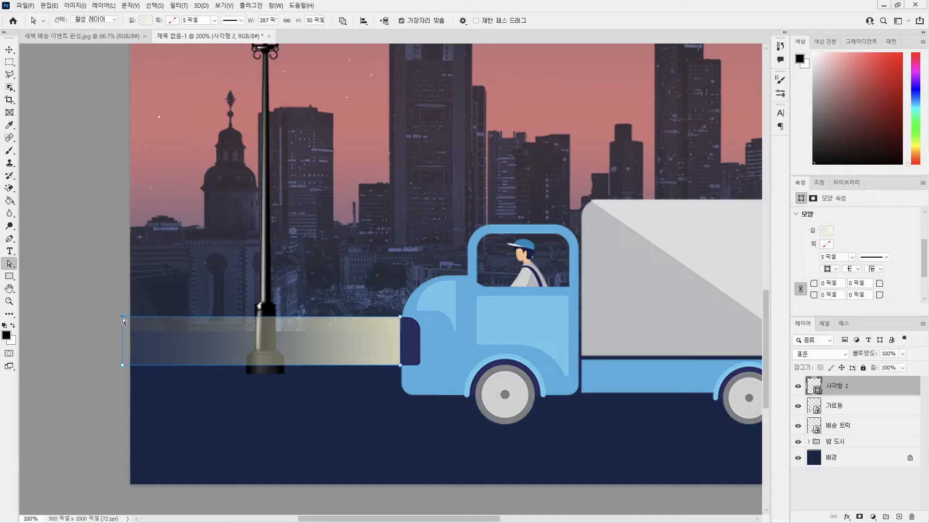
{"action": "left_click_drag", "start_coordinate": [123, 317], "coordinate": [116, 280]}
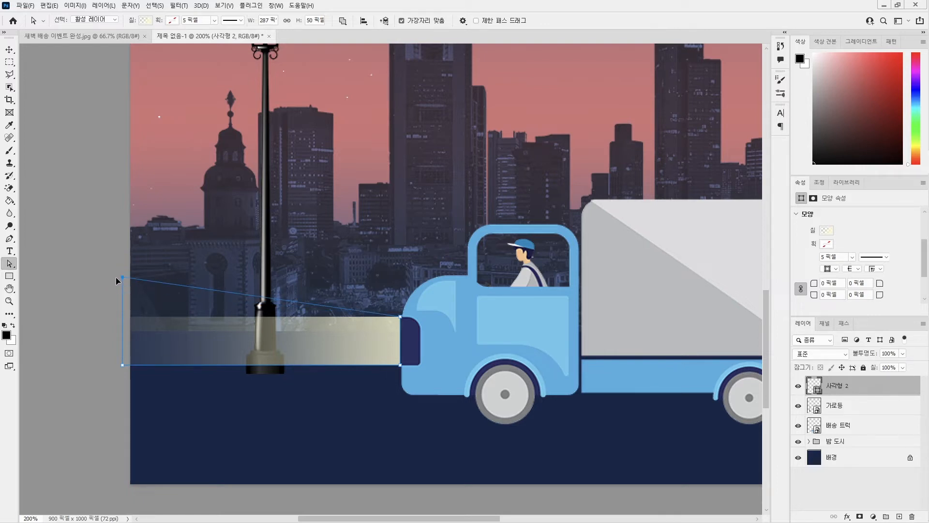
{"action": "left_click_drag", "start_coordinate": [116, 277], "coordinate": [116, 277]}
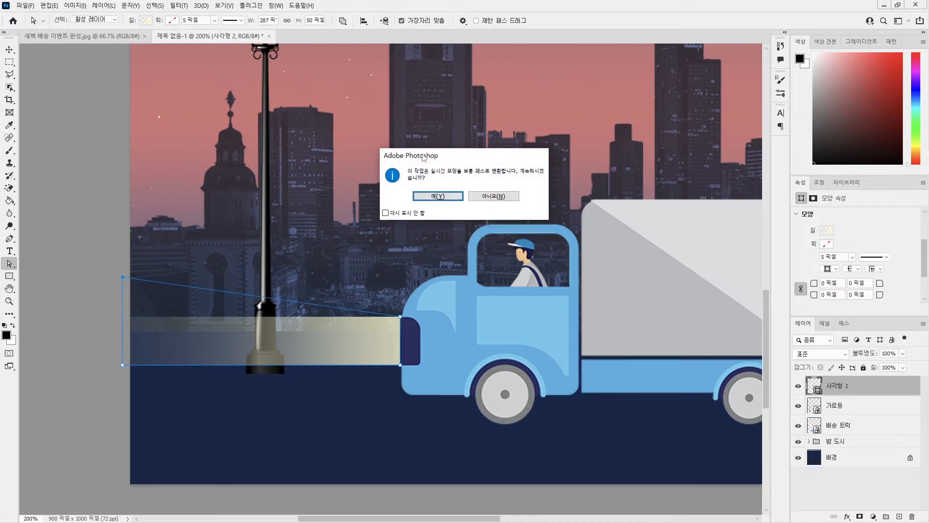
{"action": "left_click_drag", "start_coordinate": [425, 156], "coordinate": [380, 200]}
{"action": "left_click", "coordinate": [385, 246]}
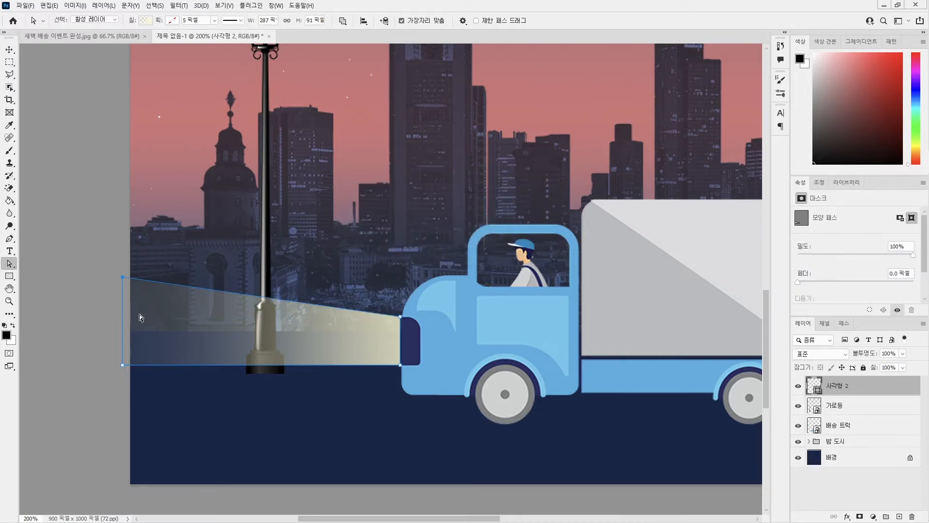
{"action": "left_click", "coordinate": [122, 366]}
{"action": "left_click_drag", "start_coordinate": [123, 365], "coordinate": [120, 396]}
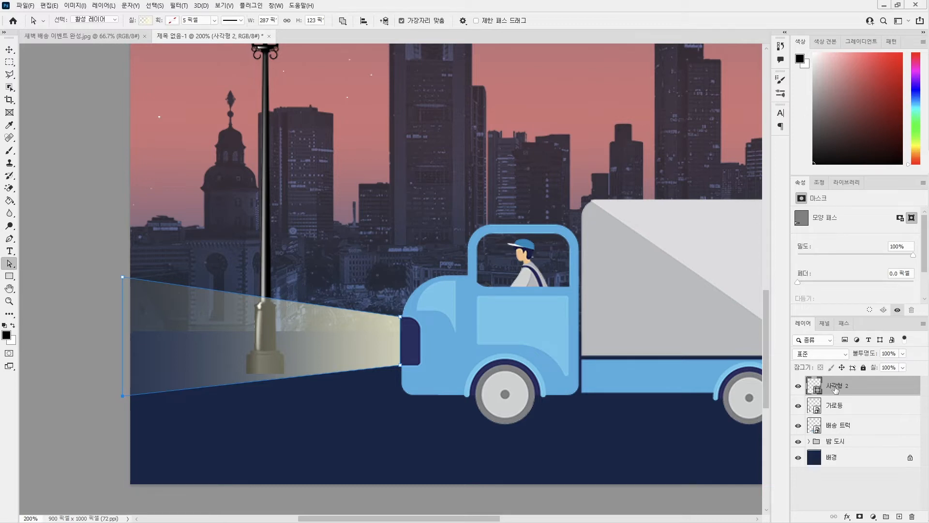
Rename the headlight beam's layer as 자동차 라이트.
{"action": "double_click", "coordinate": [836, 386]}
{"action": "type", "text": "wk"}
{"action": "key", "text": "BackSpace"}
{"action": "key", "text": "BackSpace"}
{"action": "type", "text": "자동차 라이트"}
{"action": "key", "text": "Return"}
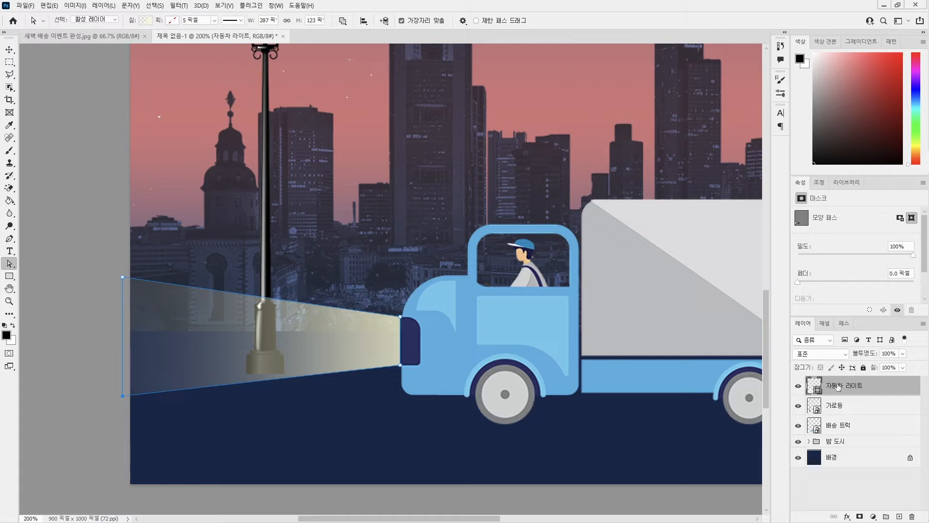
Add a layer mask to the 자동차 라이트 layer and set up a 70 px brush with 0% hardness.
{"action": "left_click", "coordinate": [860, 517]}
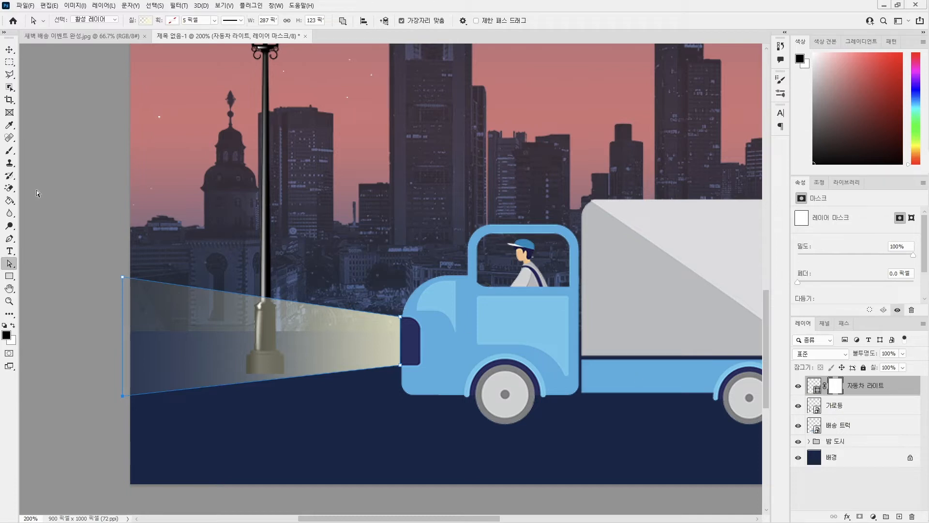
{"action": "left_click", "coordinate": [10, 154]}
{"action": "left_click", "coordinate": [21, 152]}
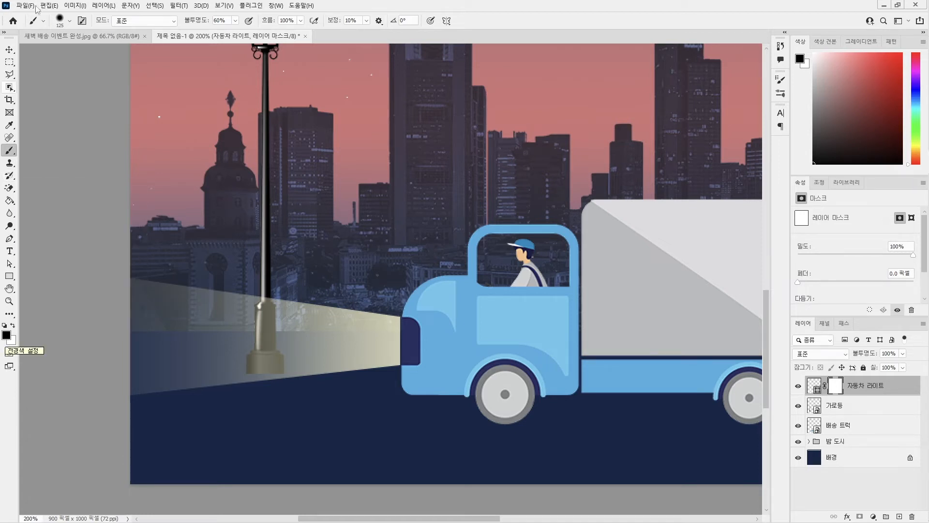
{"action": "left_click", "coordinate": [71, 23]}
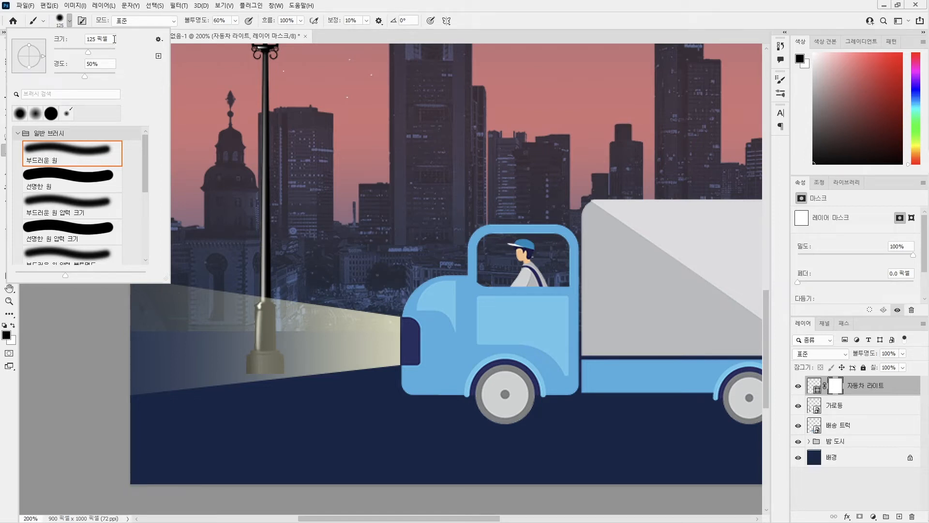
{"action": "left_click_drag", "start_coordinate": [114, 39], "coordinate": [79, 40]}
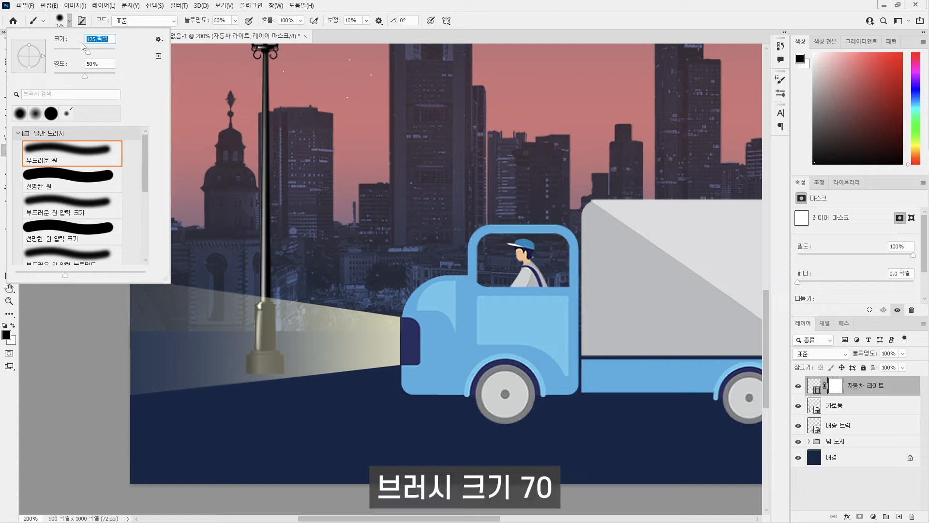
{"action": "type", "text": "70"}
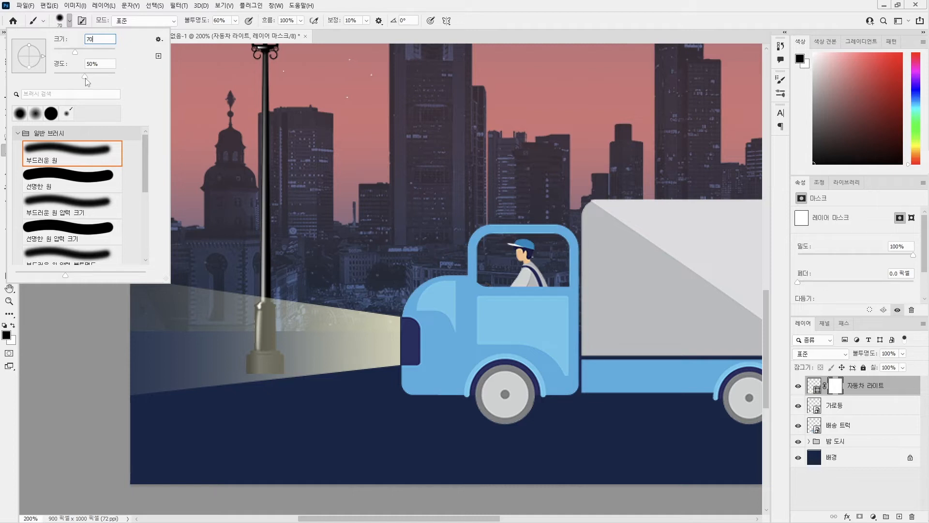
{"action": "key", "text": "Tab"}
{"action": "type", "text": "0"}
{"action": "key", "text": "Return"}
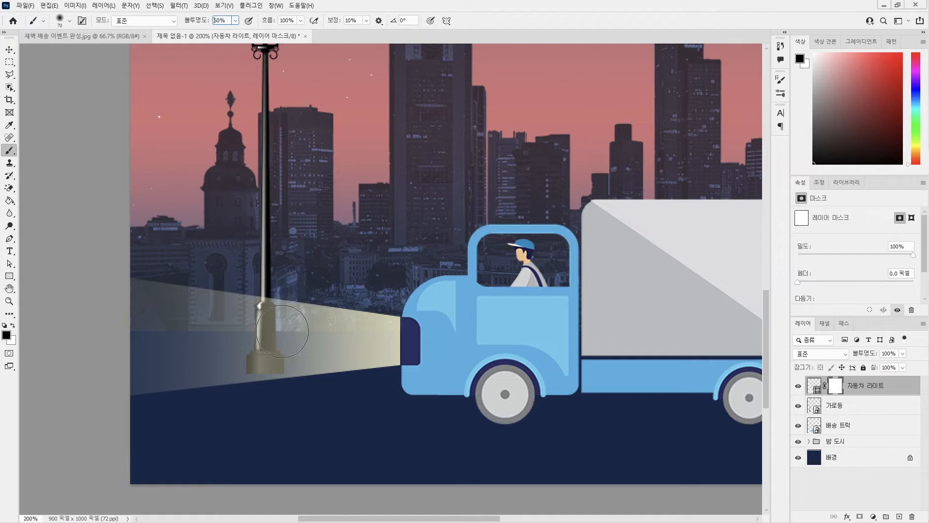
Paint black at 60% brush opacity on the mask along the beam's middle, from the headlight out past the canvas edge.
{"action": "key", "text": "6"}
{"action": "left_click", "coordinate": [378, 338]}
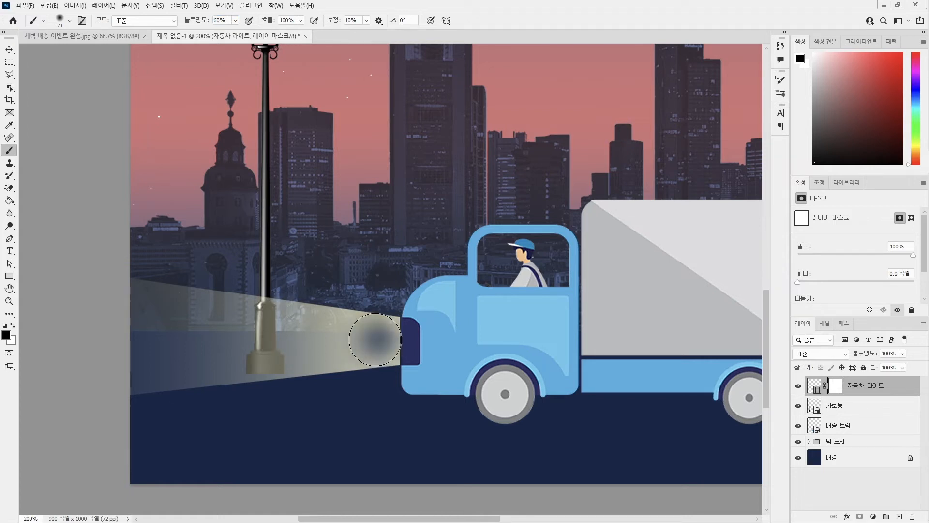
{"action": "left_click_drag", "start_coordinate": [378, 339], "coordinate": [100, 338]}
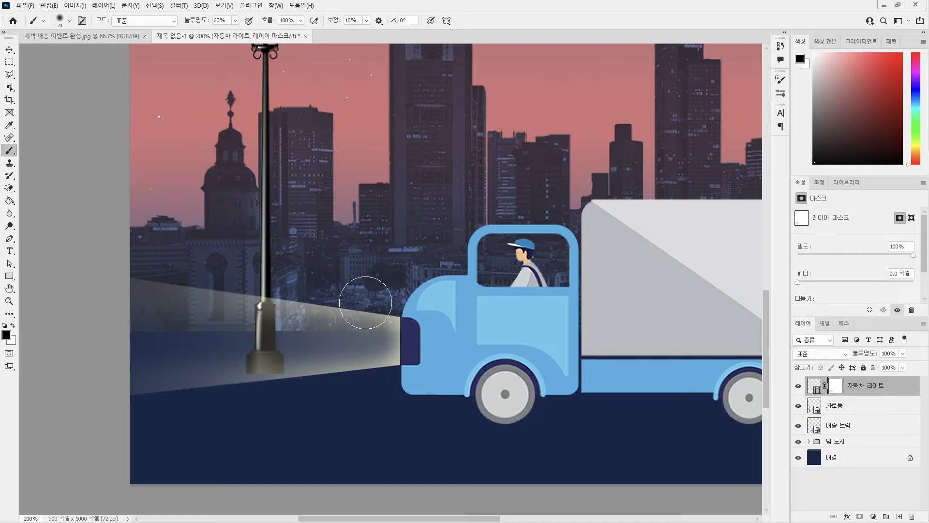
Create a new layer above 자동차 라이트 and name it 가로등 불 빛01.
{"action": "mouse_move", "coordinate": [348, 132]}
{"action": "left_mouse_down"}
{"action": "mouse_move", "coordinate": [351, 278]}
{"action": "mouse_move", "coordinate": [326, 281]}
{"action": "mouse_move", "coordinate": [334, 281]}
{"action": "left_mouse_up"}
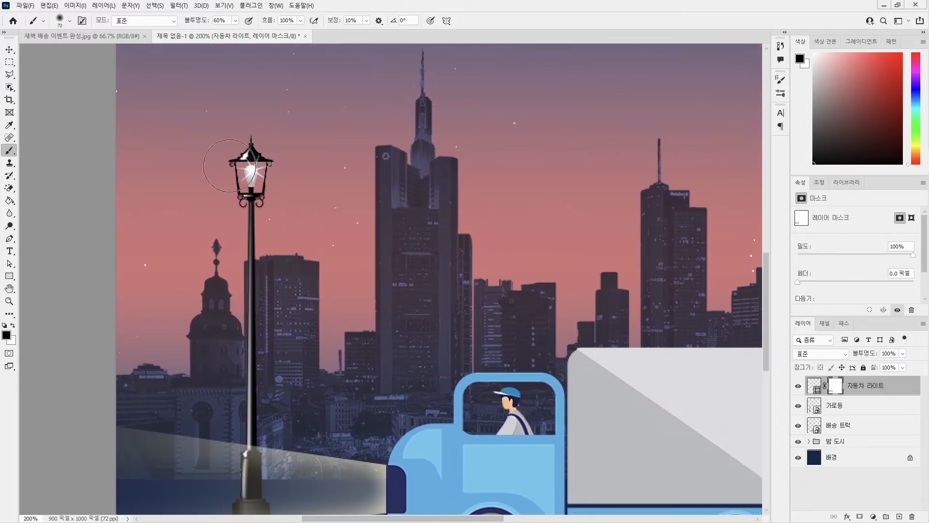
{"action": "left_click", "coordinate": [268, 196]}
{"action": "key", "text": "ctrl+plus"}
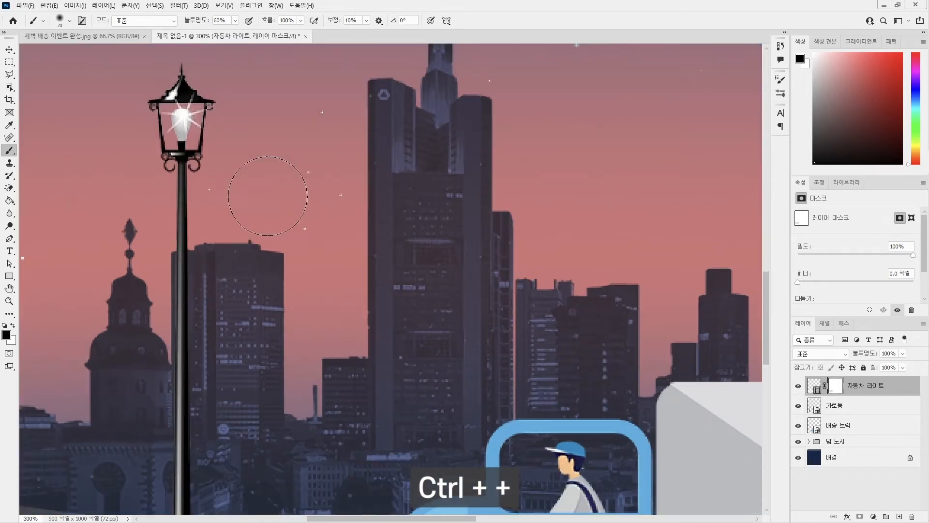
{"action": "left_click_drag", "start_coordinate": [236, 175], "coordinate": [306, 289]}
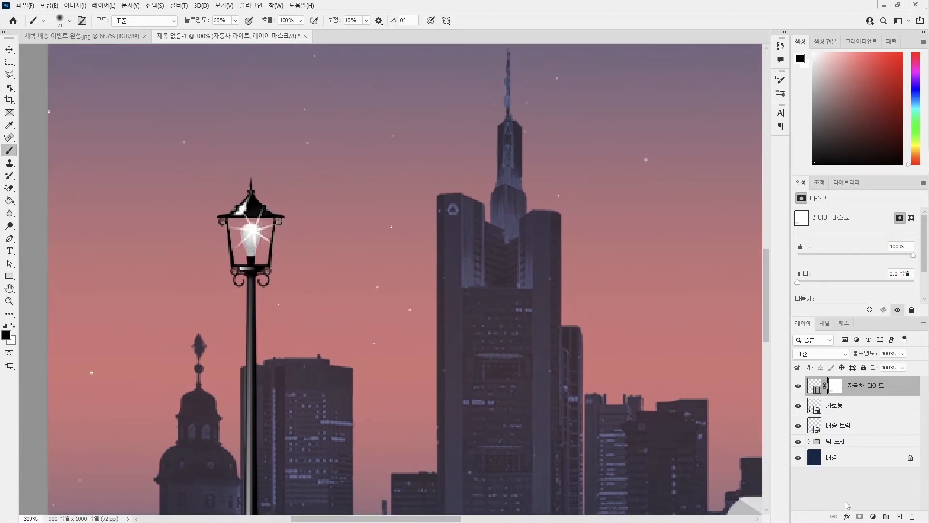
{"action": "left_click", "coordinate": [898, 517]}
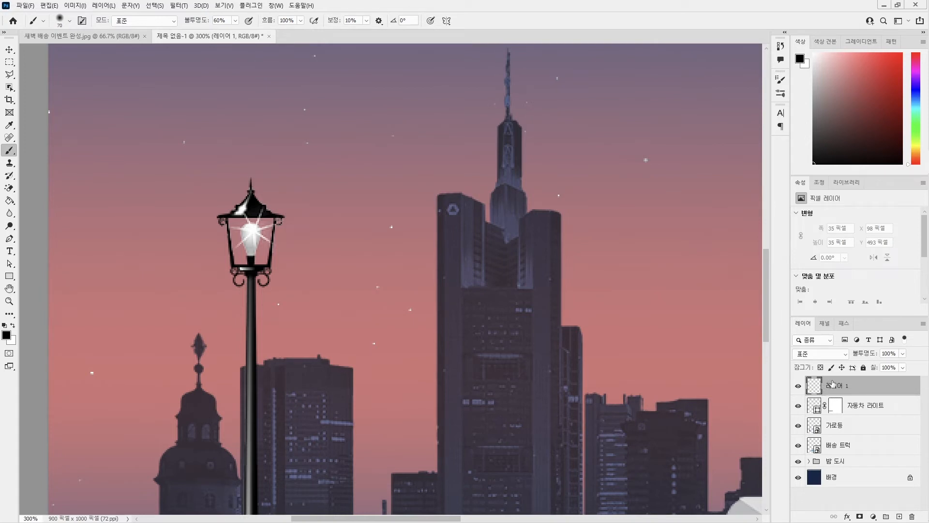
{"action": "double_click", "coordinate": [832, 385]}
{"action": "type", "text": "가로등 빛"}
{"action": "type", "text": " 빛01"}
{"action": "key", "text": "Return"}
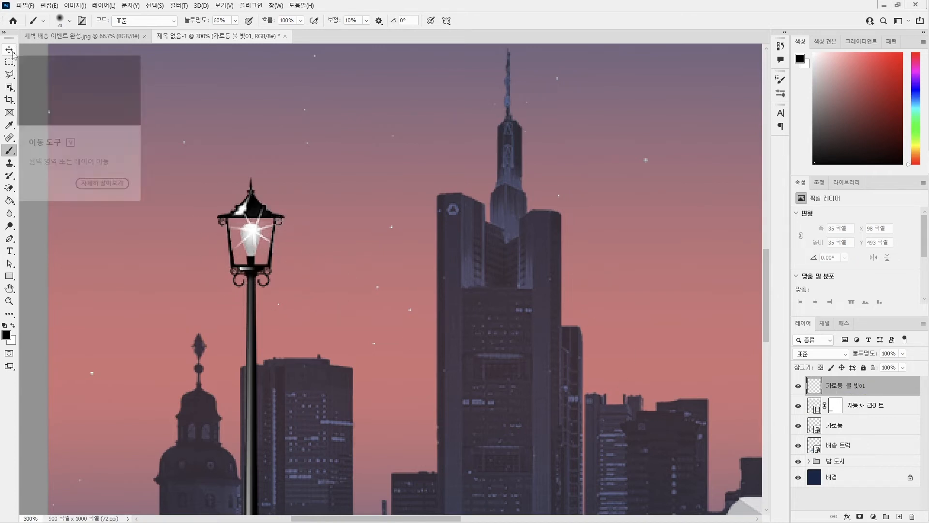
Select the street lamp's glass area with the Polygonal Lasso, following the four inner corners of the lantern frame.
{"action": "left_click", "coordinate": [10, 75]}
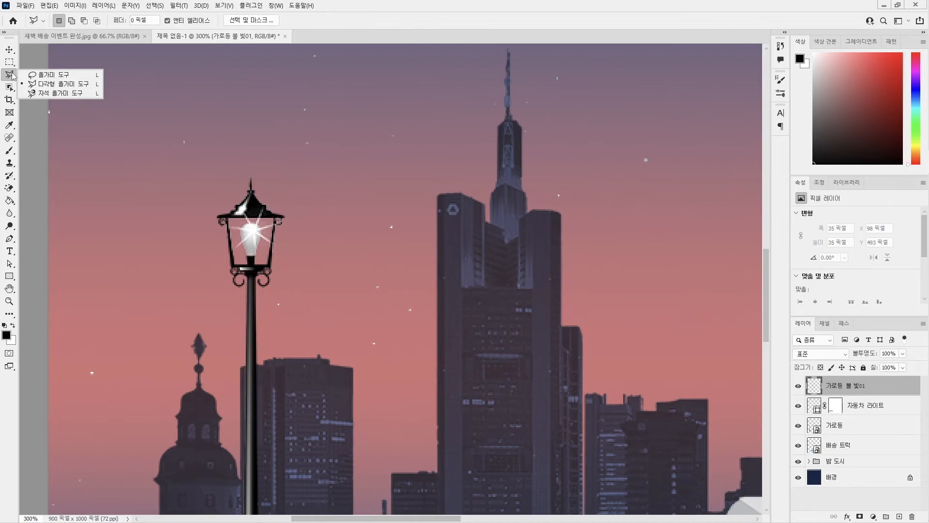
{"action": "left_click", "coordinate": [43, 88]}
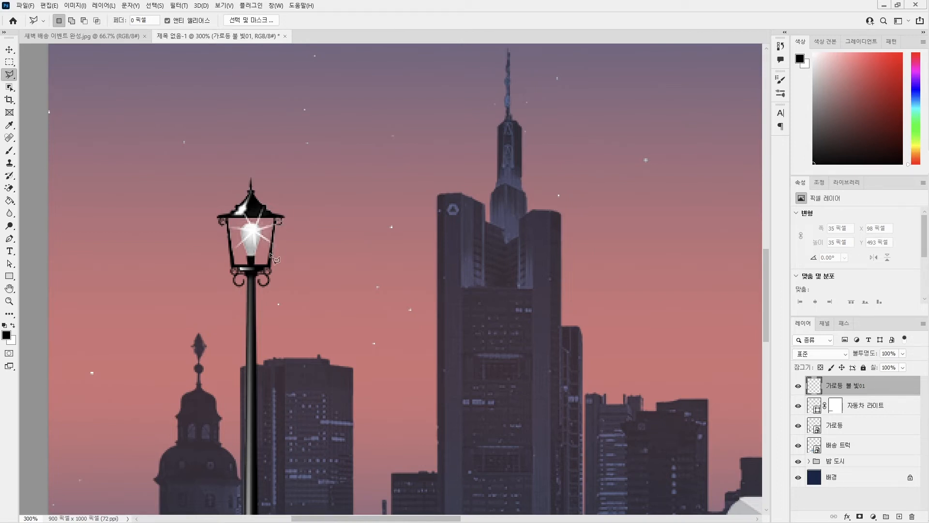
{"action": "left_click", "coordinate": [230, 219]}
{"action": "left_click", "coordinate": [276, 218]}
{"action": "left_click", "coordinate": [269, 266]}
{"action": "left_click", "coordinate": [233, 266]}
{"action": "left_click", "coordinate": [229, 220]}
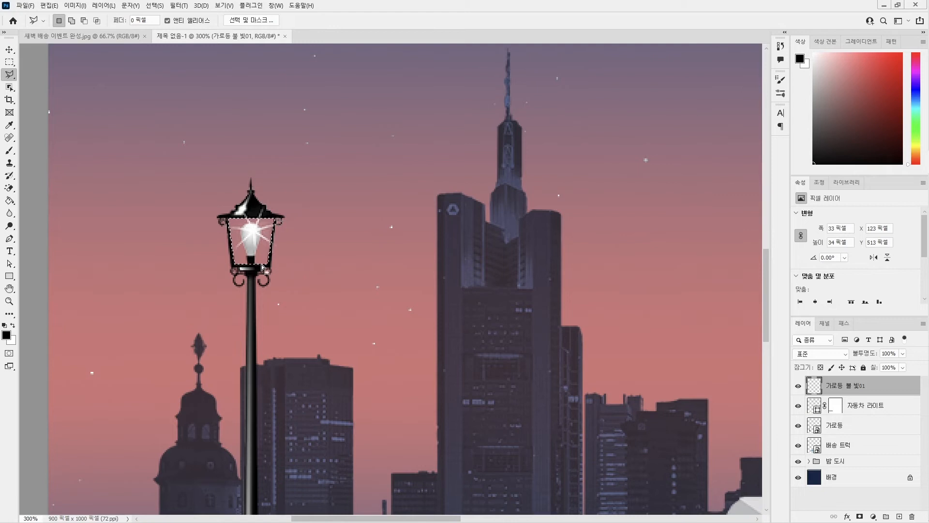
Fill the lamp glass selection with fff590, deselect it, and set the layer's blend mode to 어둡게 하기 (Darken).
{"action": "left_click", "coordinate": [7, 316]}
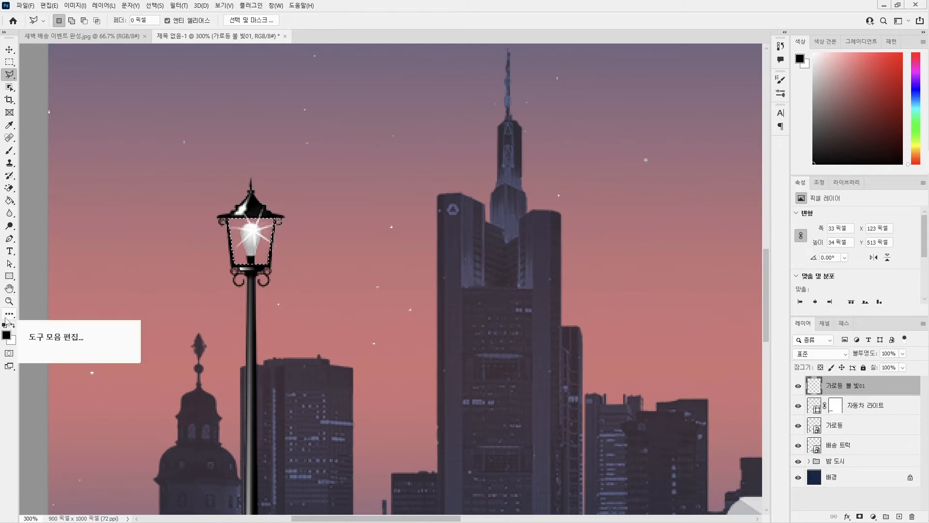
{"action": "left_click", "coordinate": [6, 336]}
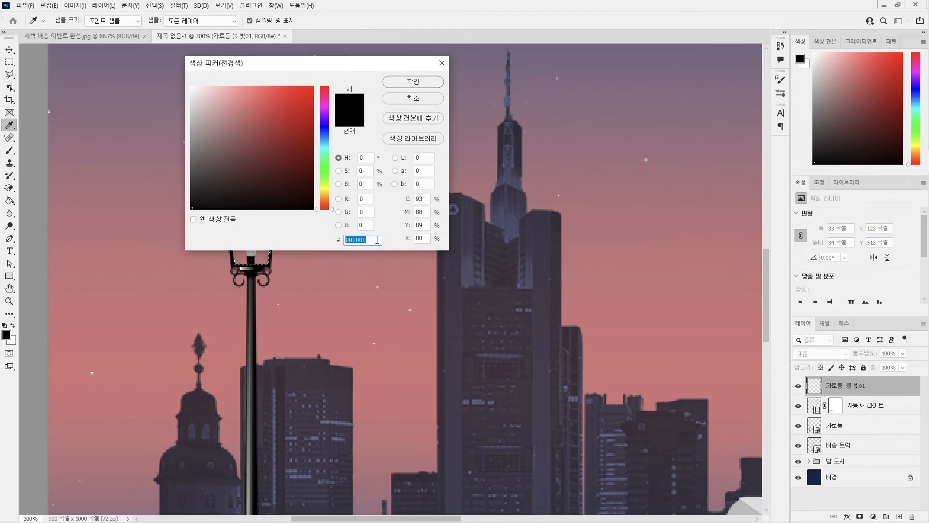
{"action": "type", "text": "ff"}
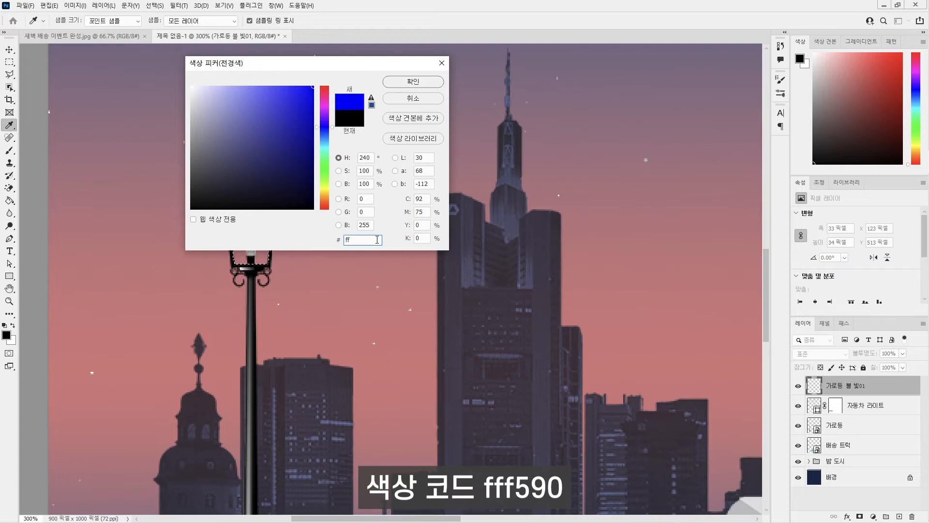
{"action": "type", "text": "f590"}
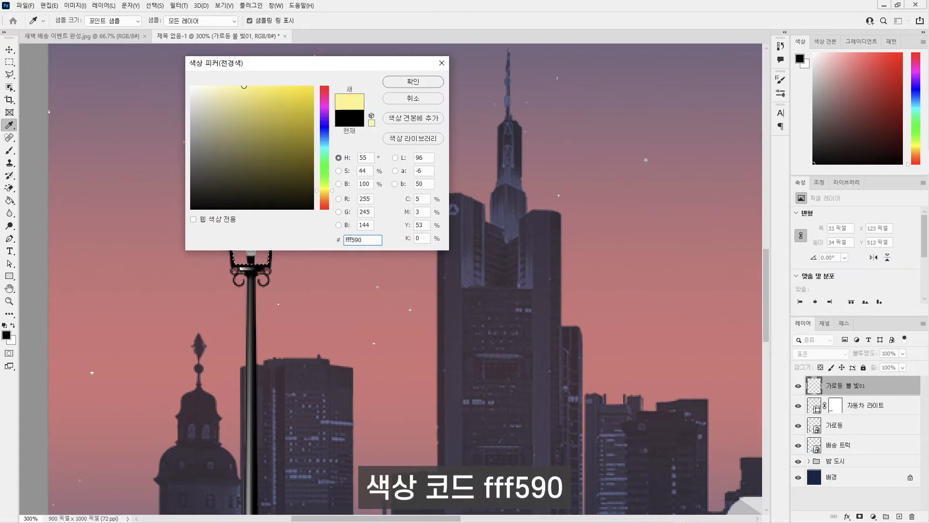
{"action": "left_click", "coordinate": [408, 78]}
{"action": "key", "text": "l"}
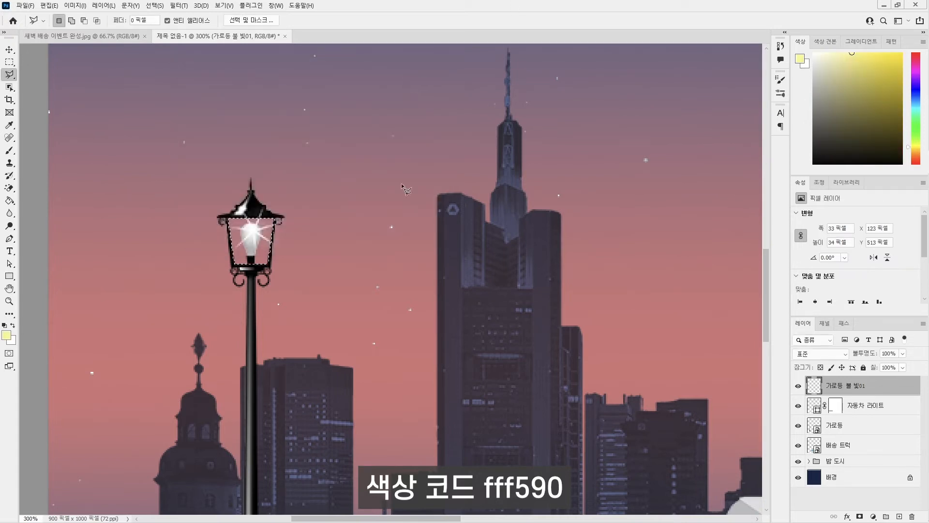
{"action": "key", "text": "alt+Delete"}
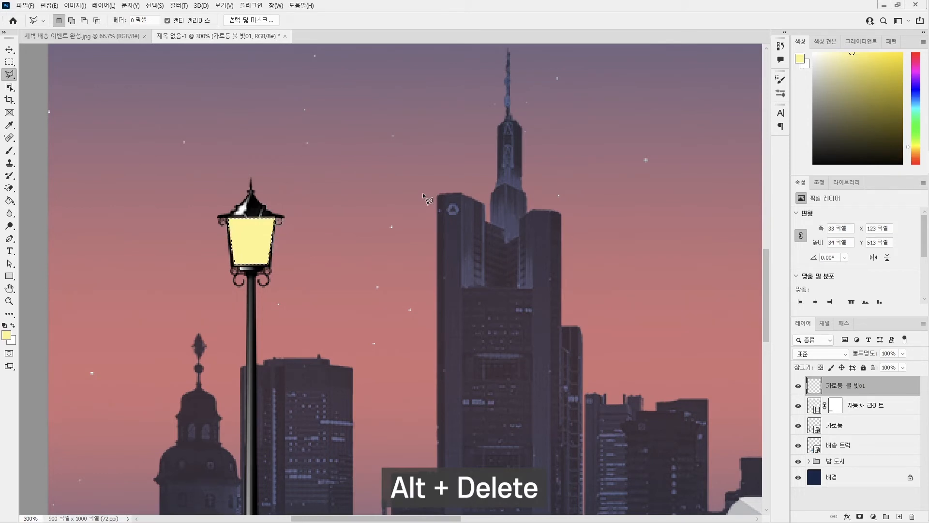
{"action": "key", "text": "ctrl+d"}
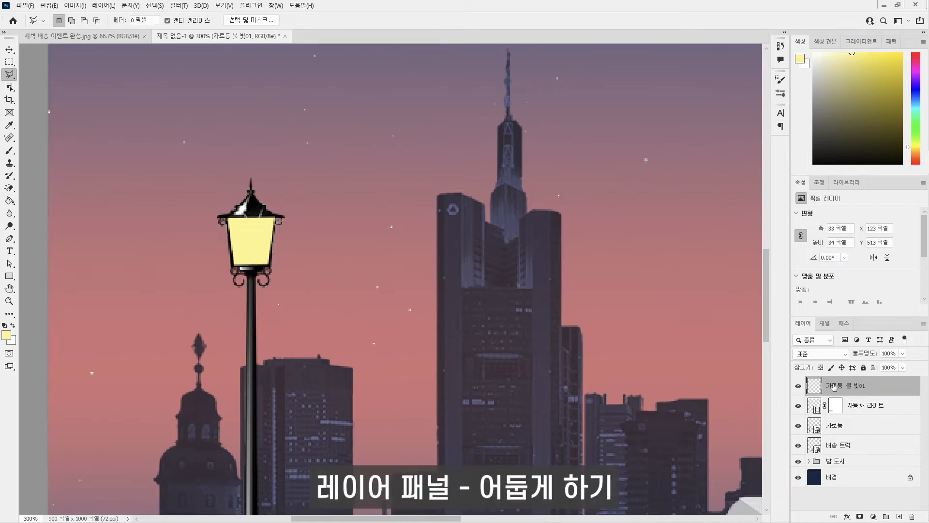
{"action": "left_click", "coordinate": [830, 353]}
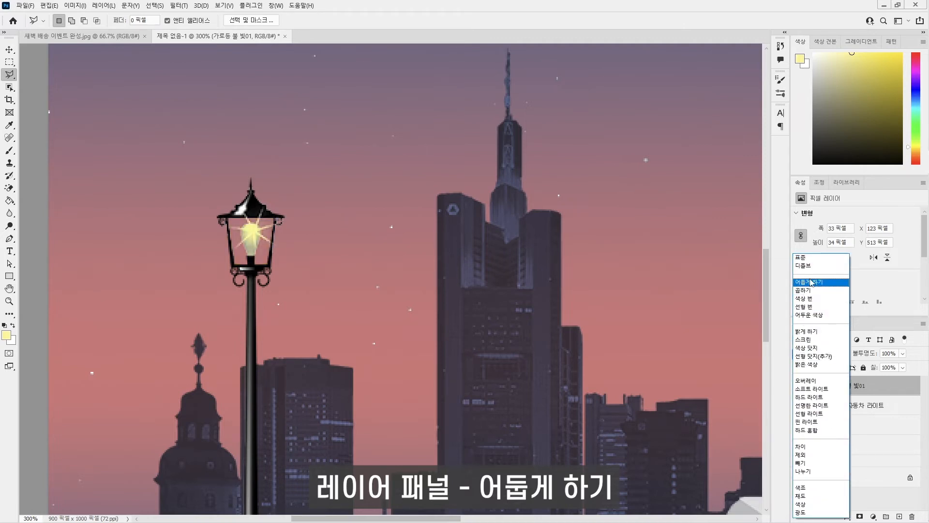
{"action": "left_click", "coordinate": [812, 283]}
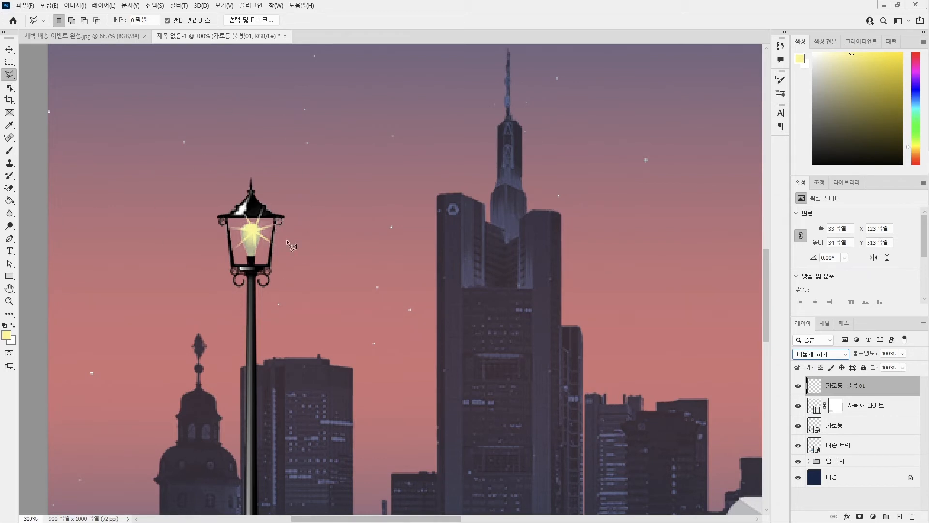
Create a new layer above the lamp's glass fill layer and name it 가로등 빛번짐01.
{"action": "left_click", "coordinate": [898, 517]}
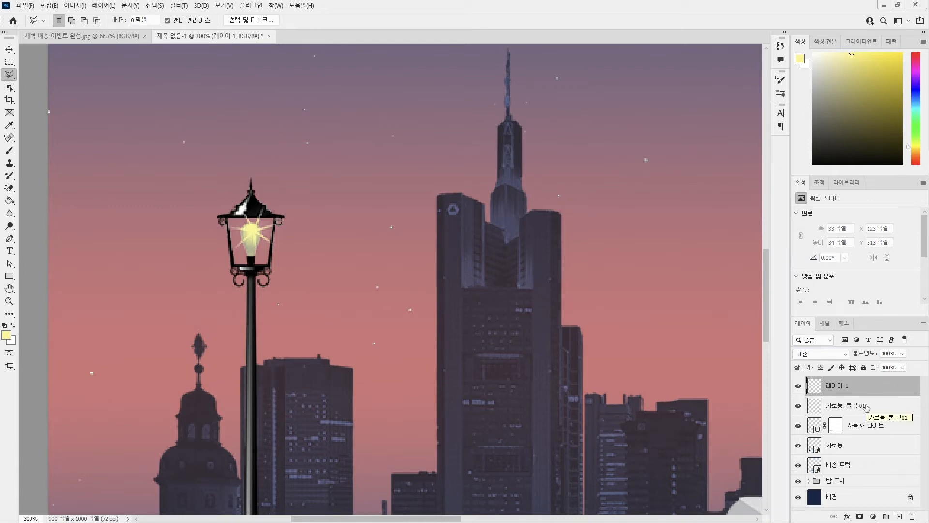
{"action": "double_click", "coordinate": [833, 385]}
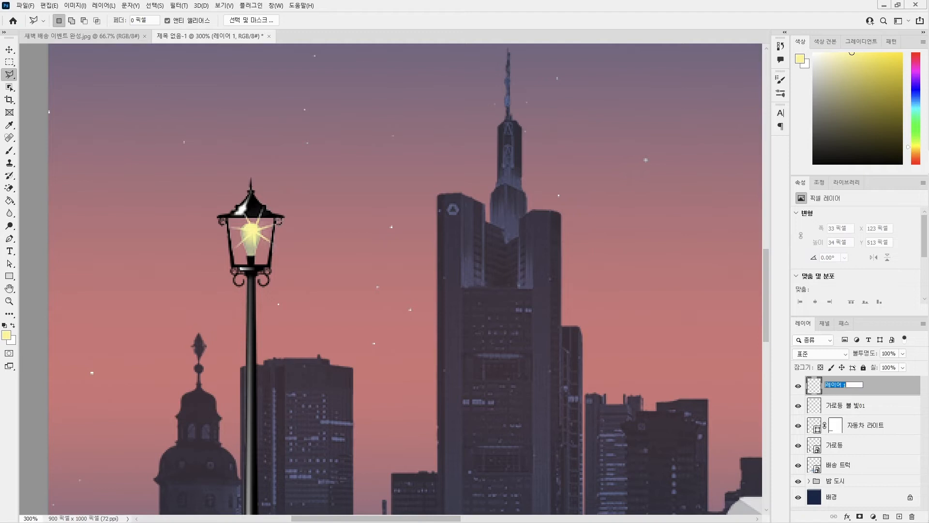
{"action": "type", "text": "rkfhemd"}
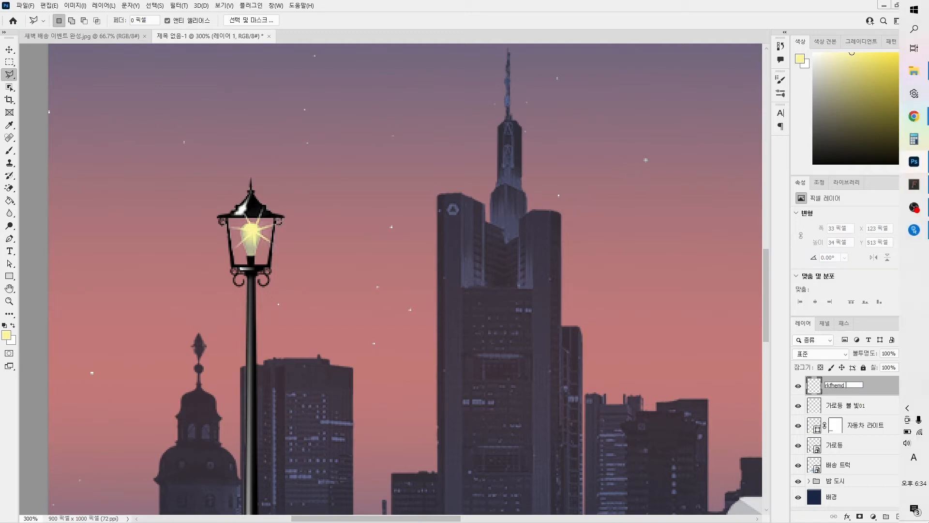
{"action": "key", "text": "BackSpace"}
{"action": "key", "text": "BackSpace"}
{"action": "key", "text": "BackSpace"}
{"action": "key", "text": "BackSpace"}
{"action": "key", "text": "BackSpace"}
{"action": "key", "text": "Hangul"}
{"action": "type", "text": "가로등 빛ㅈ"}
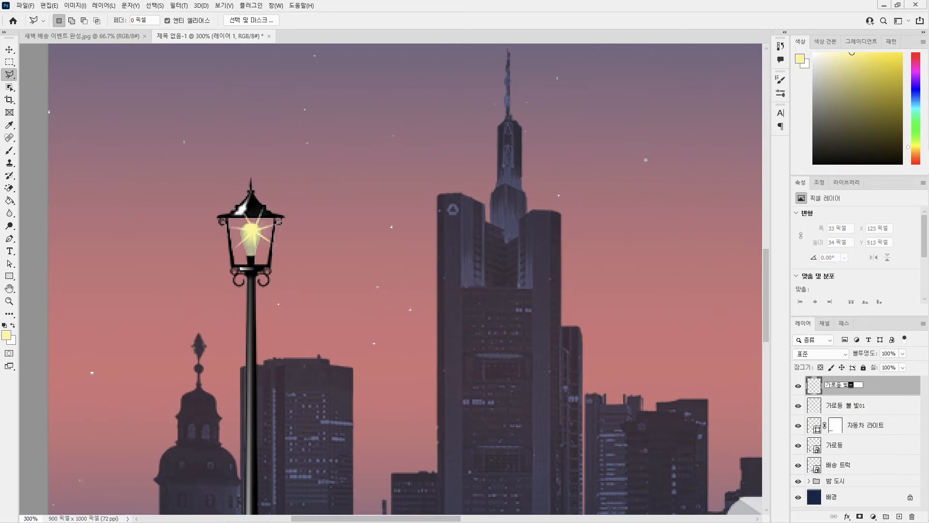
{"action": "type", "text": "번짐01"}
{"action": "key", "text": "Return"}
Rename the glass fill layer to 가로등 불빛01 by removing the space between 불 and 빛.
{"action": "double_click", "coordinate": [842, 405]}
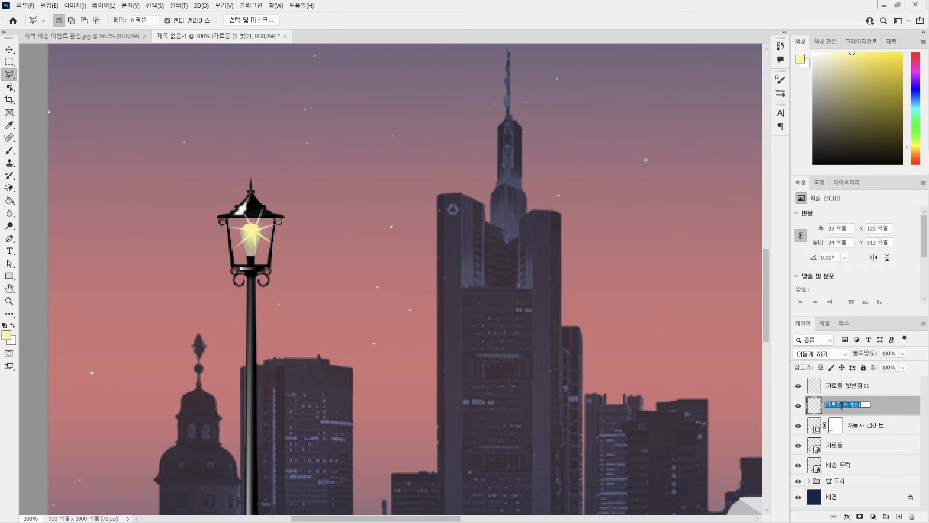
{"action": "left_click", "coordinate": [853, 406]}
{"action": "key", "text": "BackSpace"}
{"action": "key", "text": "Return"}
With the 가로등 빛번짐01 layer active, set the soft round brush to 125 px size and 50% hardness.
{"action": "left_click", "coordinate": [859, 386]}
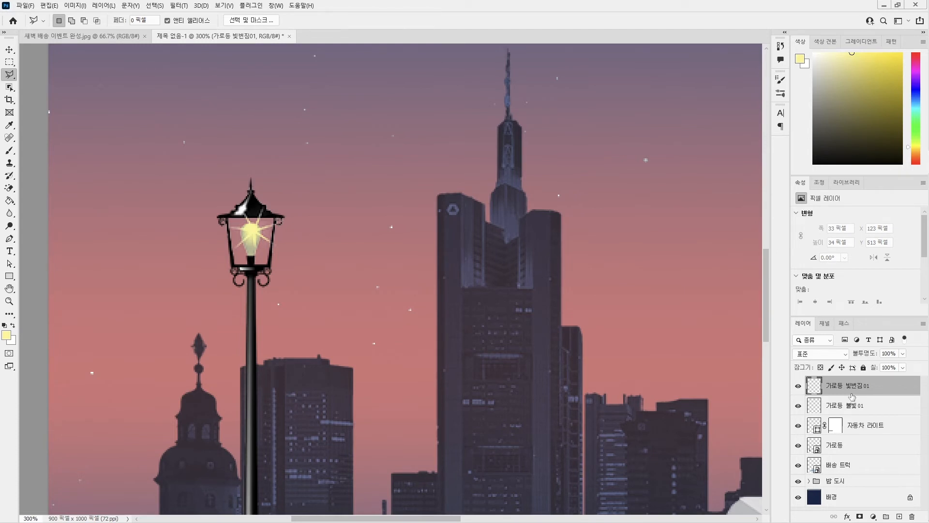
{"action": "left_click", "coordinate": [13, 152]}
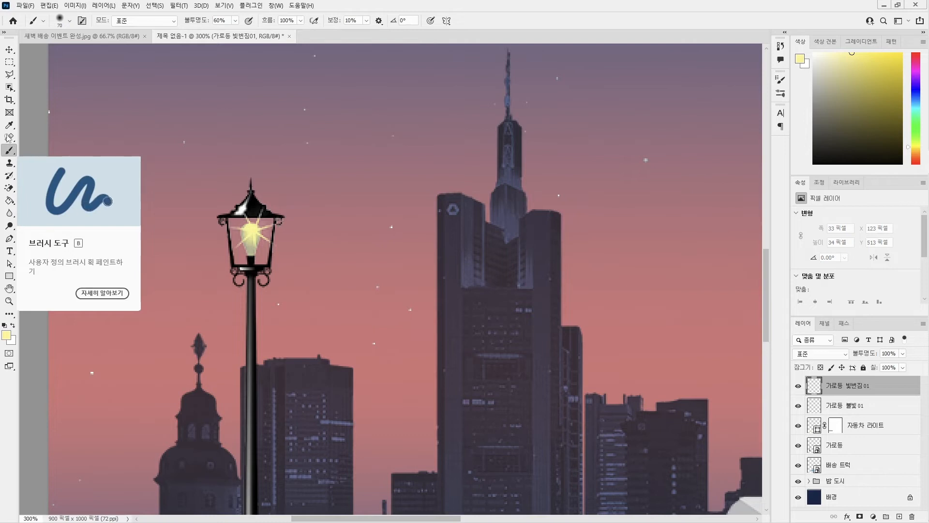
{"action": "left_click", "coordinate": [70, 21]}
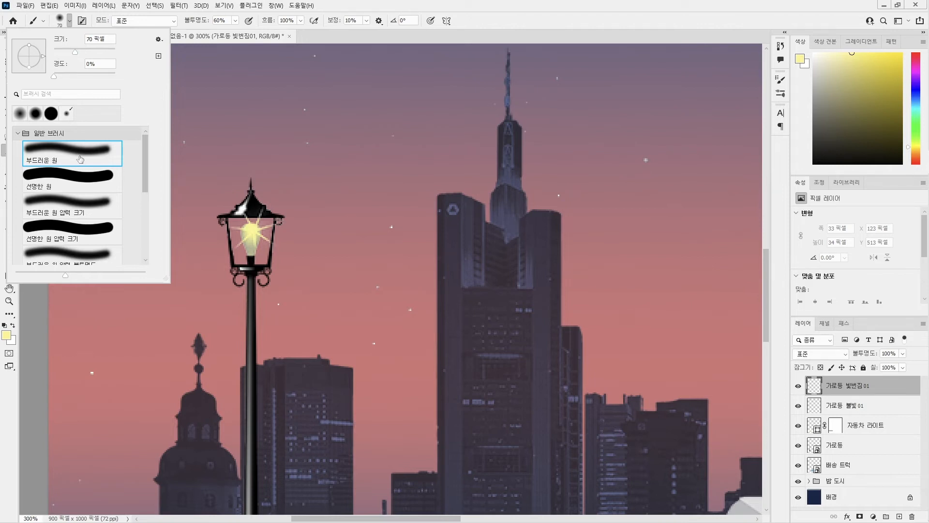
{"action": "left_click", "coordinate": [106, 39]}
{"action": "type", "text": "125"}
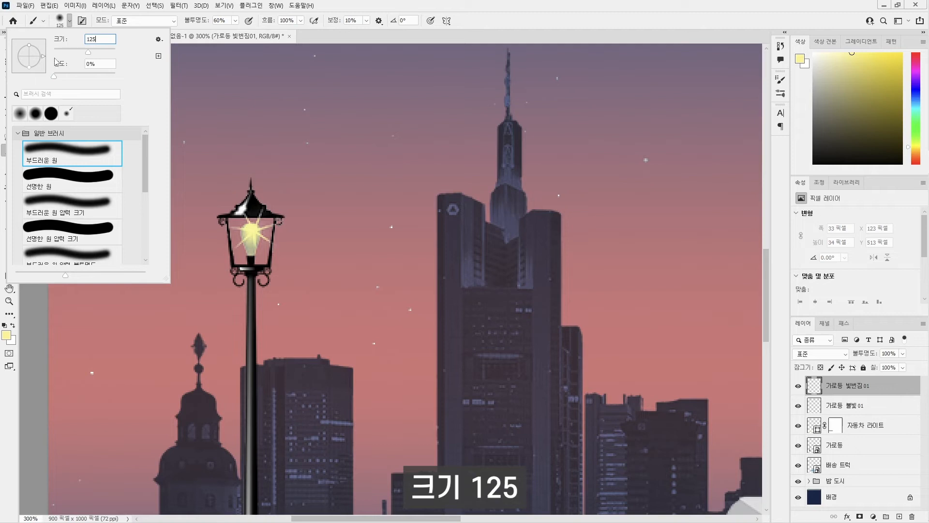
{"action": "key", "text": "Tab"}
{"action": "type", "text": "50"}
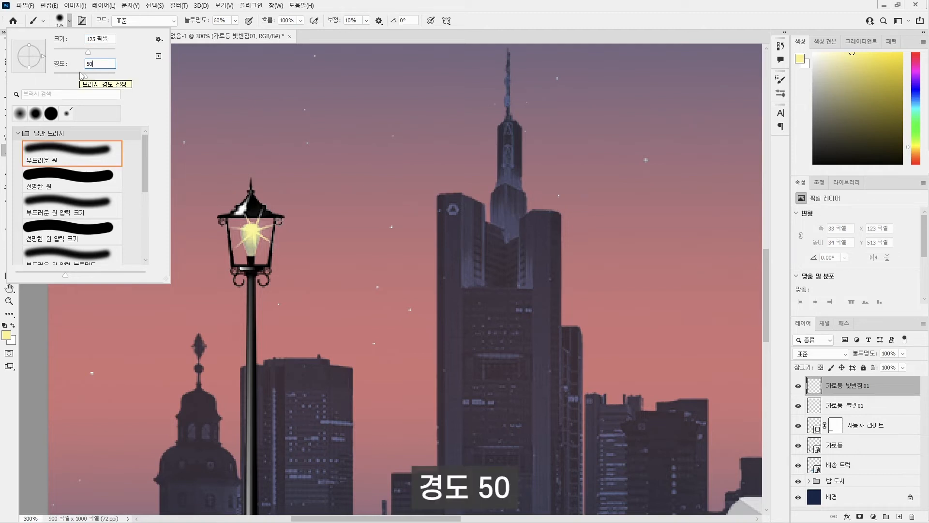
Try the brush hardness at 0% and at 100%.
{"action": "left_click_drag", "start_coordinate": [83, 74], "coordinate": [52, 74]}
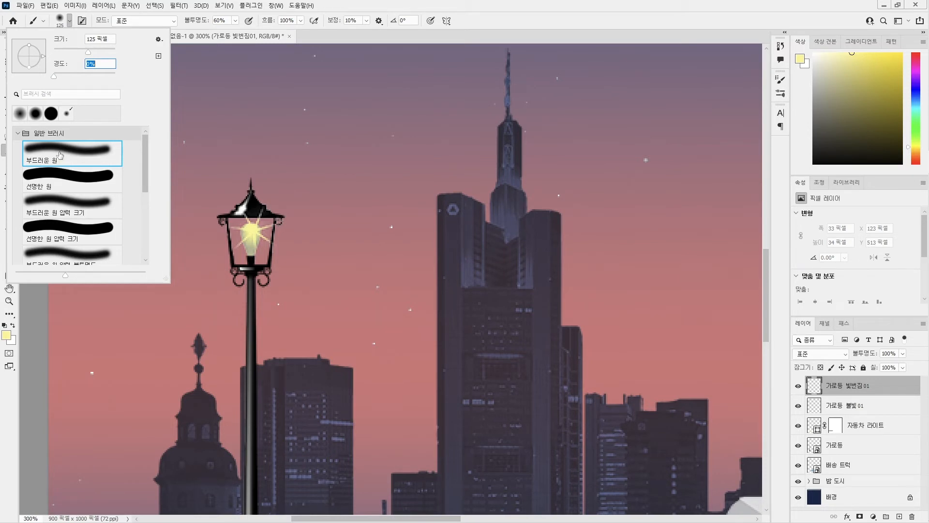
{"action": "type", "text": "100"}
Set the brush hardness to 50% and stamp a single pale yellow glow centred on the street lamp's lantern.
{"action": "double_click", "coordinate": [93, 64]}
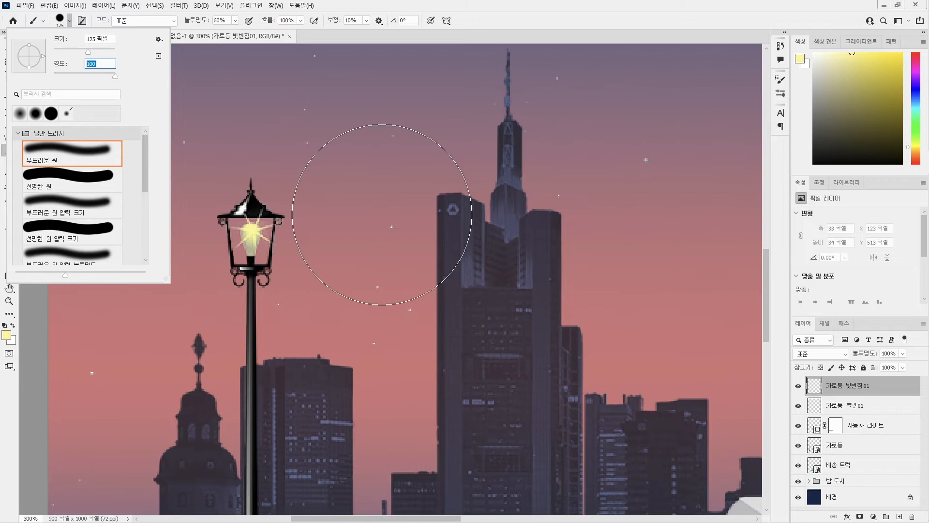
{"action": "type", "text": "50"}
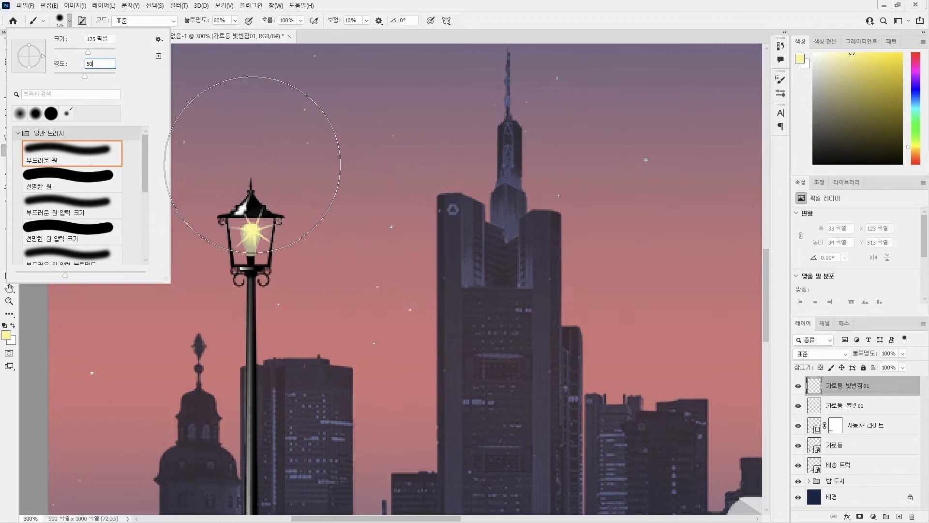
{"action": "key", "text": "Return"}
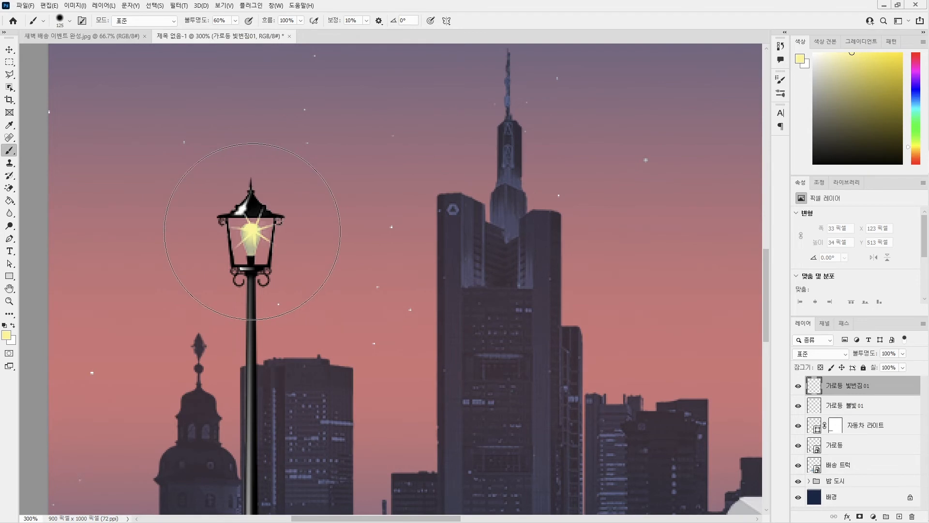
{"action": "left_click", "coordinate": [252, 231]}
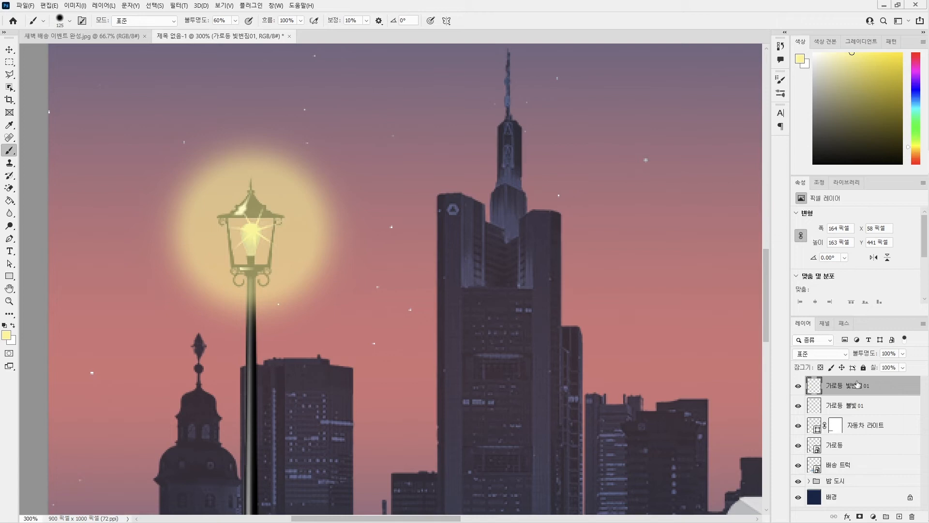
Reorder the lamp layers so 가로등 불빛01 sits above 가로등 and 가로등 빛번짐01 sits directly below it.
{"action": "left_click_drag", "start_coordinate": [856, 388], "coordinate": [834, 412]}
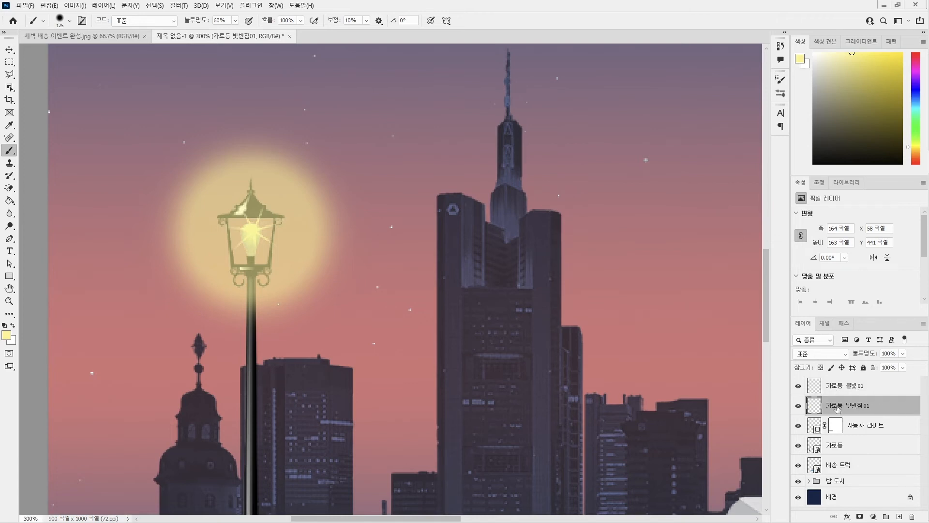
{"action": "left_click", "coordinate": [842, 447]}
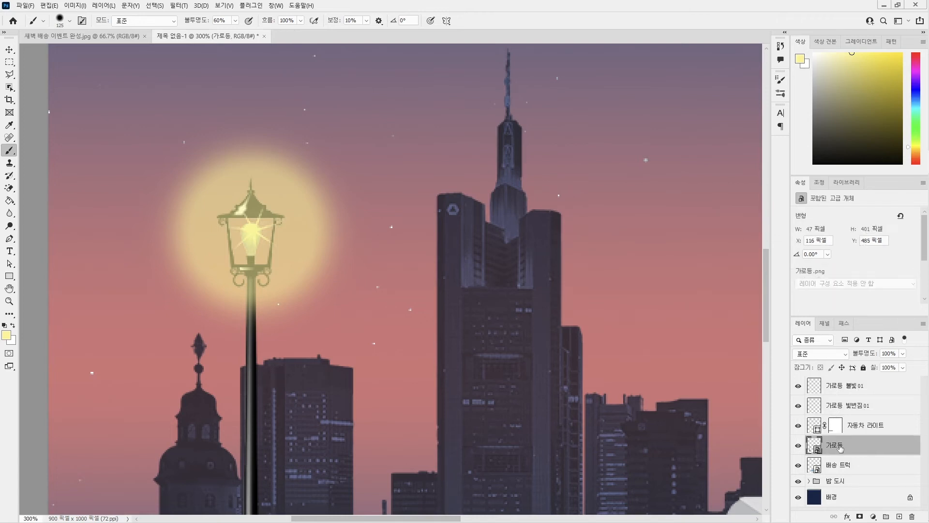
{"action": "left_click_drag", "start_coordinate": [841, 448], "coordinate": [846, 395]}
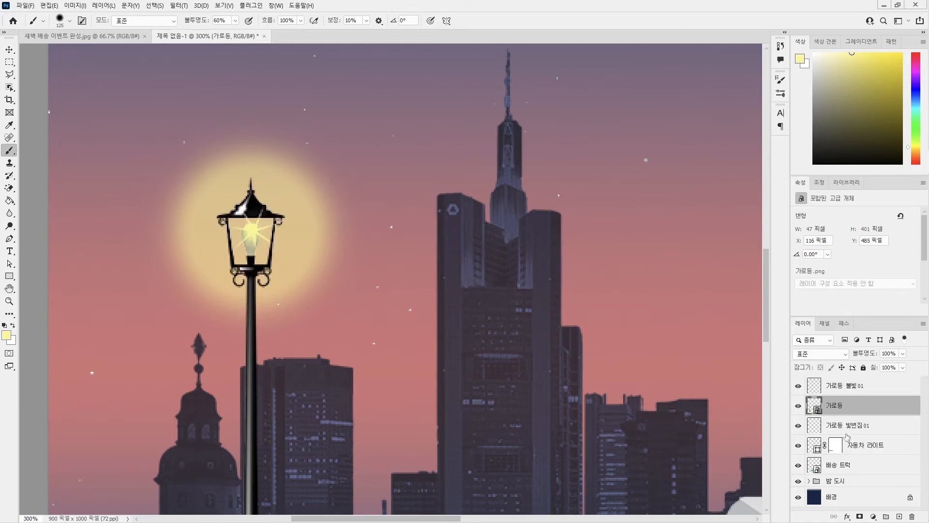
{"action": "left_click", "coordinate": [844, 388]}
{"action": "left_click", "coordinate": [844, 409]}
{"action": "left_click", "coordinate": [845, 426]}
{"action": "left_click", "coordinate": [839, 390]}
{"action": "left_click", "coordinate": [840, 407]}
Duplicate the three street lamp layers together and move the copy horizontally to the canvas's right side, at X 801 px behind the truck.
{"action": "left_click", "coordinate": [845, 426]}
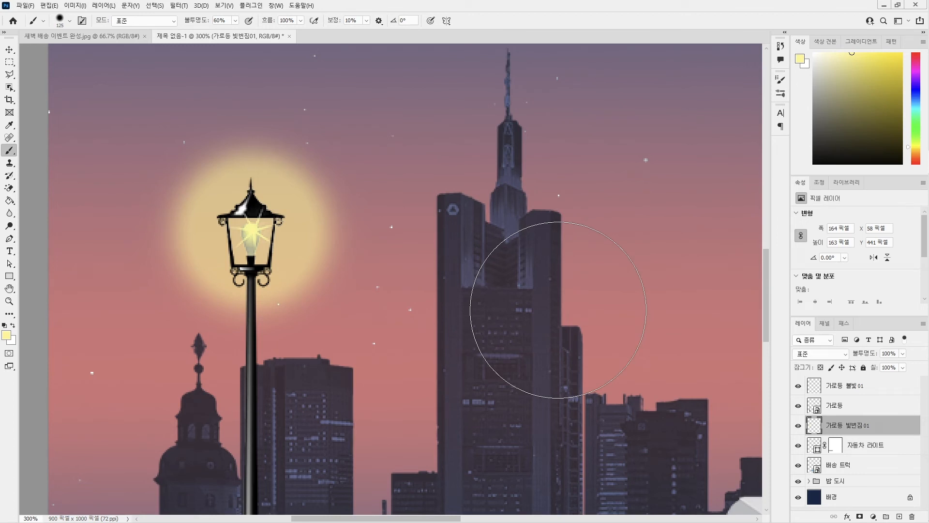
{"action": "key", "text": "ctrl+minus"}
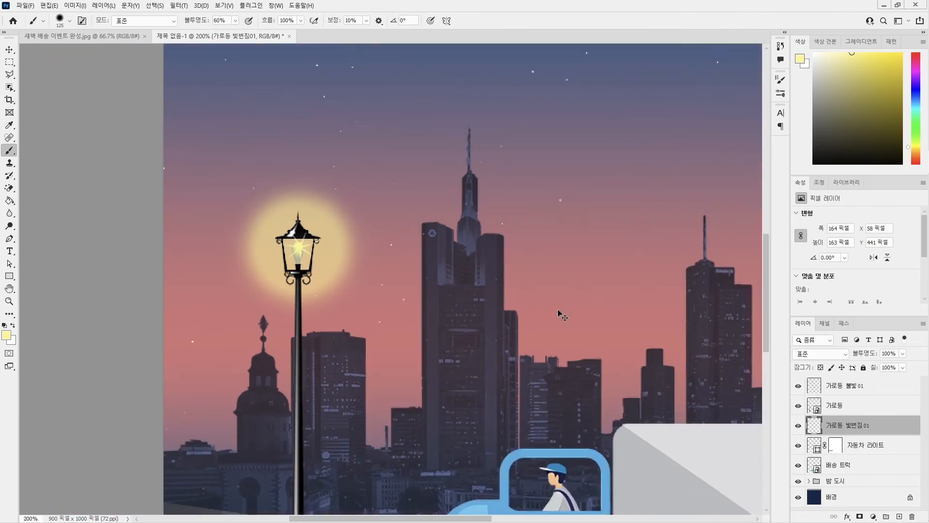
{"action": "key", "text": "ctrl+minus"}
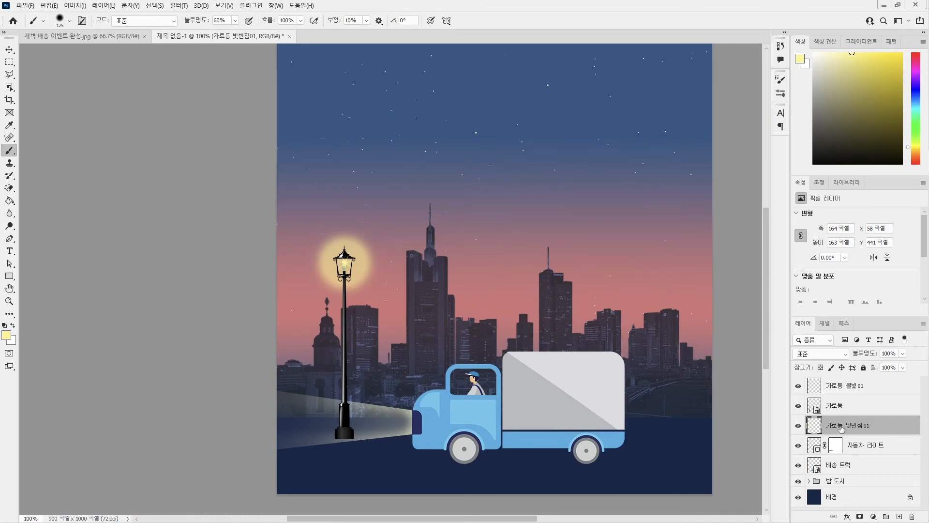
{"action": "left_click", "coordinate": [850, 385], "text": "shift"}
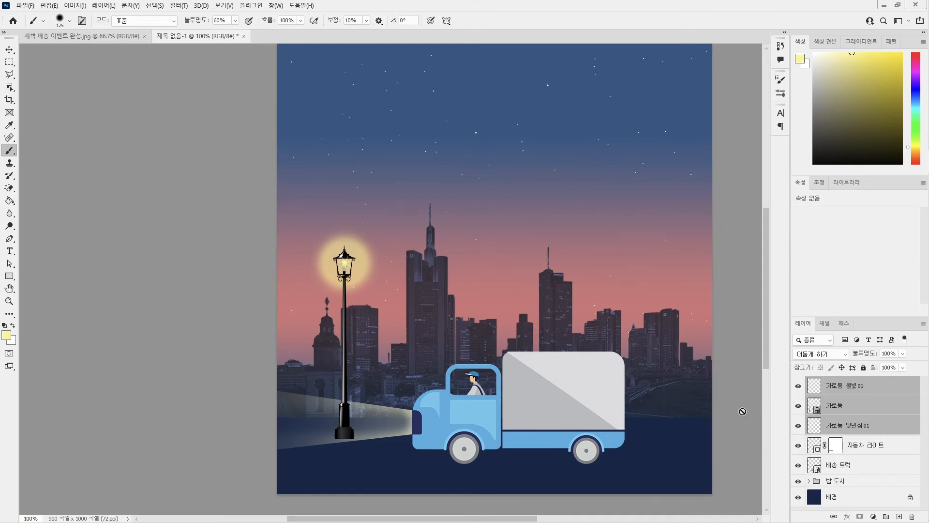
{"action": "key", "text": "ctrl+j"}
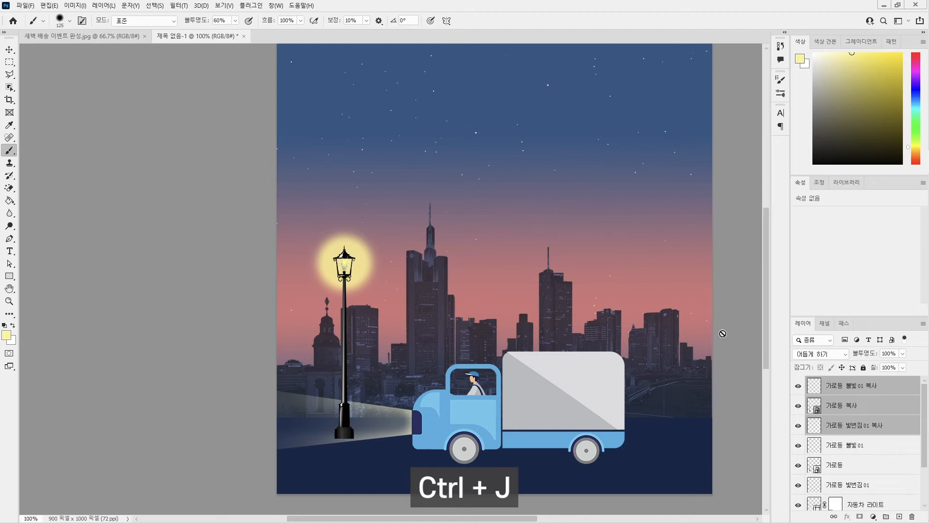
{"action": "key", "text": "ctrl+t"}
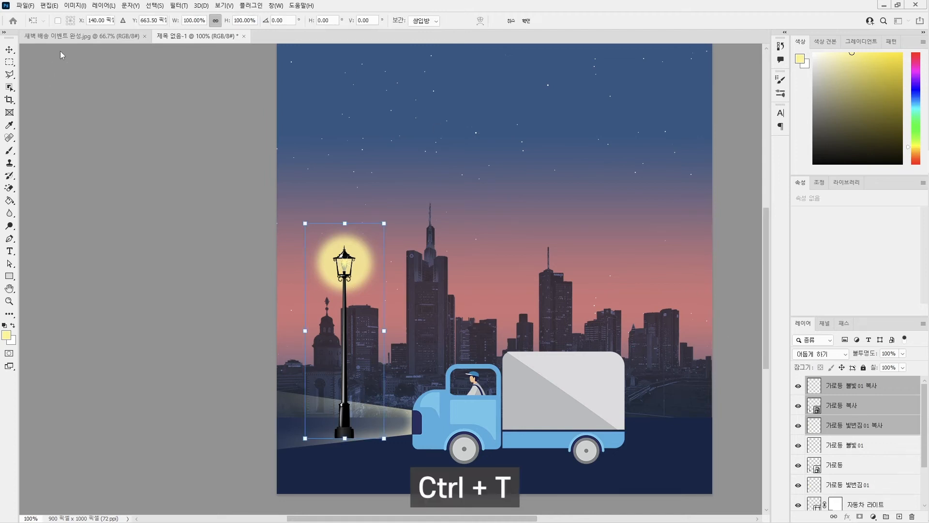
{"action": "left_click_drag", "start_coordinate": [350, 280], "coordinate": [662, 299]}
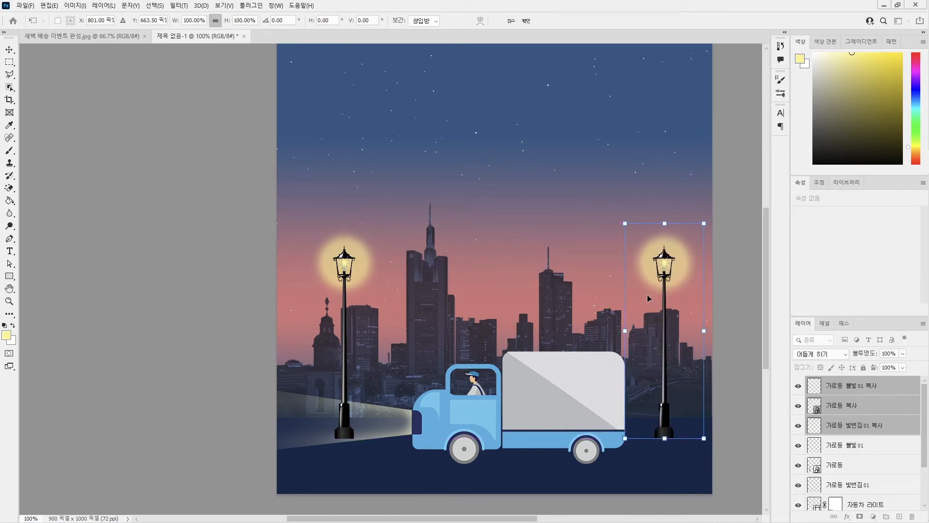
{"action": "key", "text": "Return"}
{"action": "key", "text": "b"}
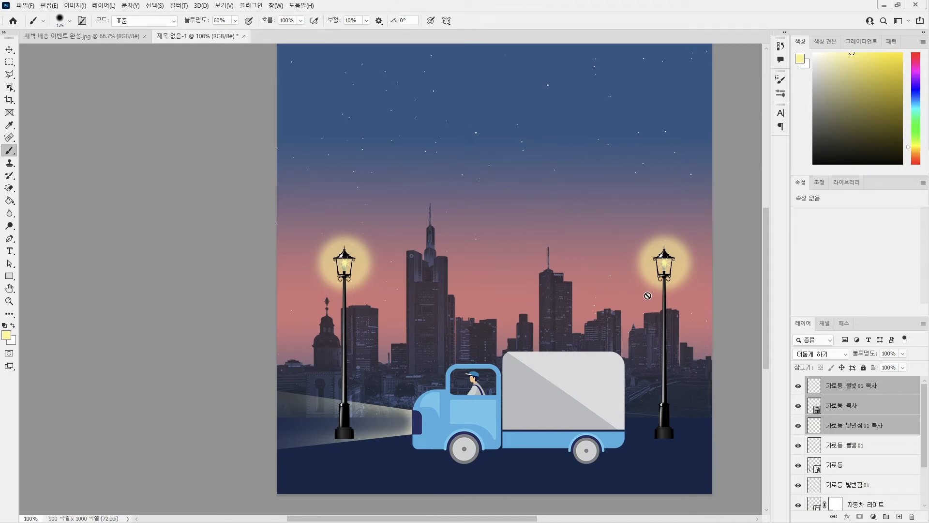
Group the three duplicated lamp layers and name the group 가로등 복사.
{"action": "key", "text": "ctrl+g"}
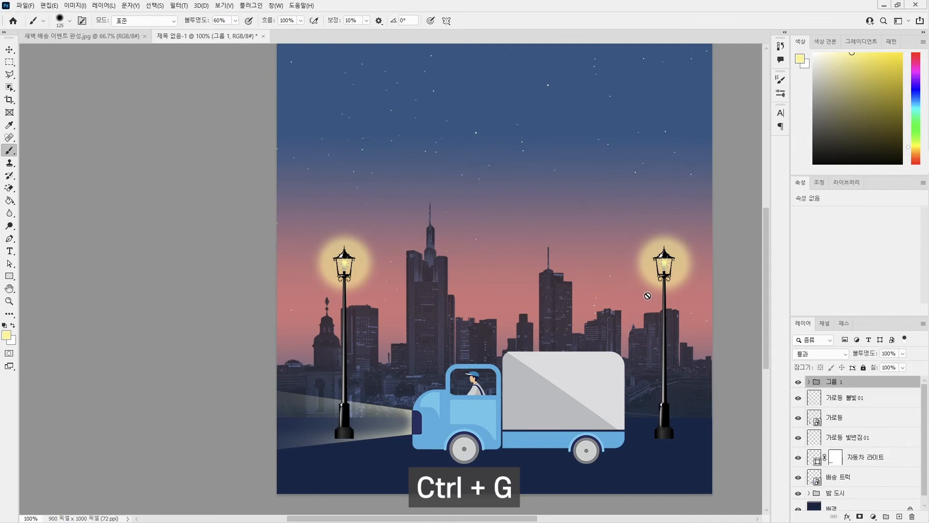
{"action": "double_click", "coordinate": [831, 382]}
{"action": "type", "text": "가로등"}
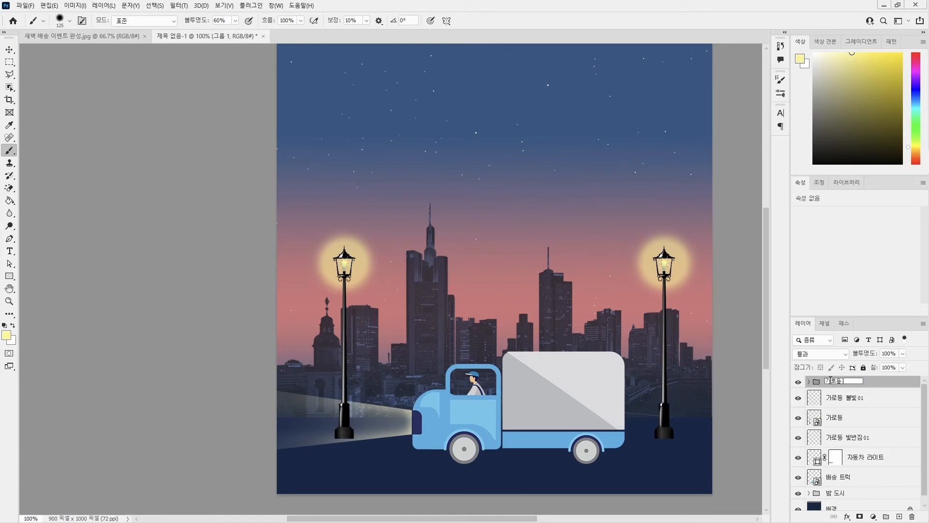
{"action": "type", "text": " 복사"}
{"action": "key", "text": "Return"}
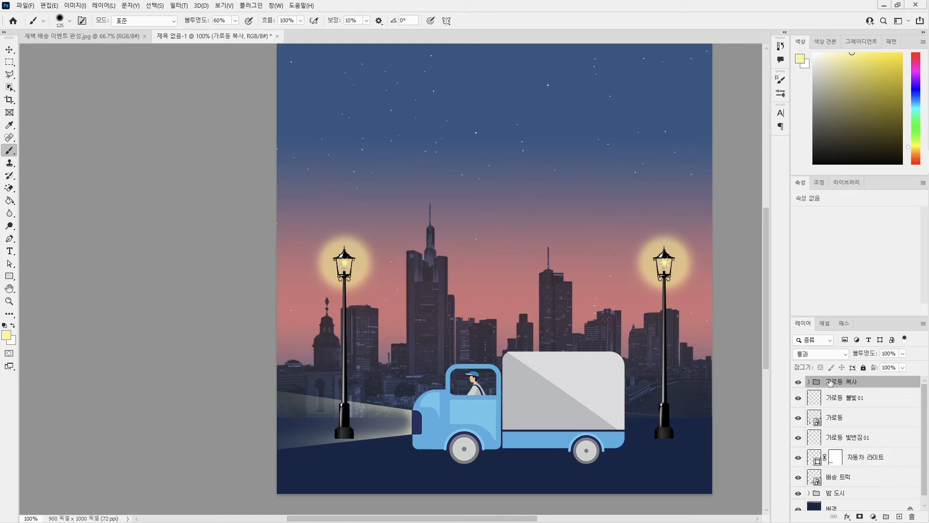
Group the original layers 가로등 불빛01, 가로등 and 가로등 빛번짐01, and name the group 가로등.
{"action": "left_click", "coordinate": [846, 404]}
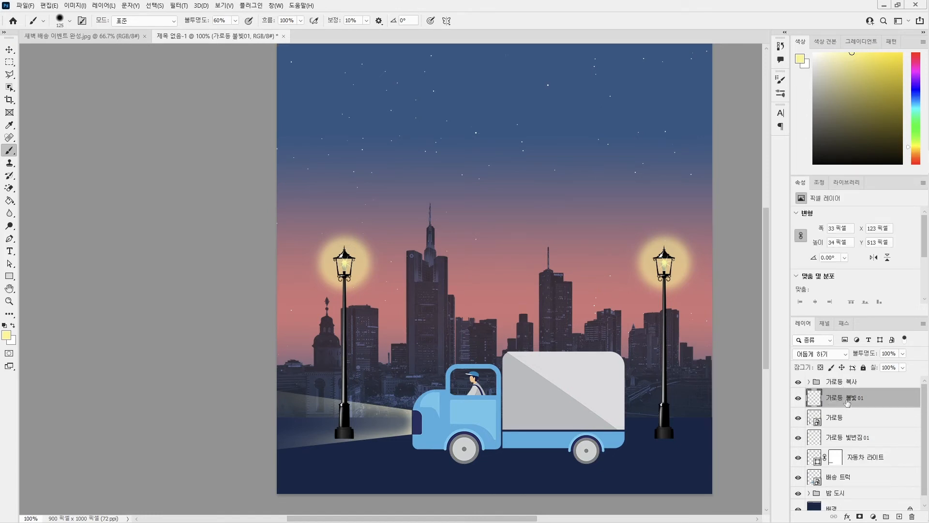
{"action": "left_click", "coordinate": [846, 438]}
{"action": "left_click", "coordinate": [847, 401], "text": "shift"}
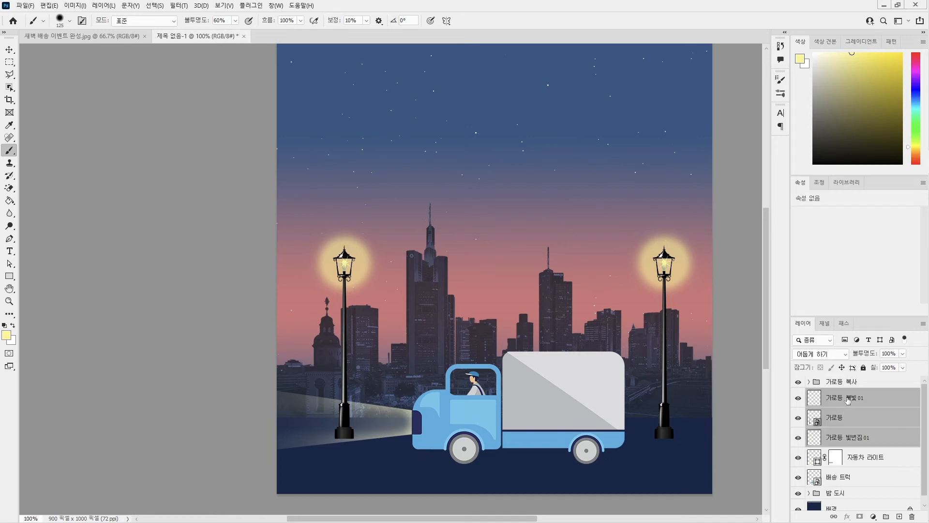
{"action": "key", "text": "ctrl+g"}
{"action": "double_click", "coordinate": [838, 394]}
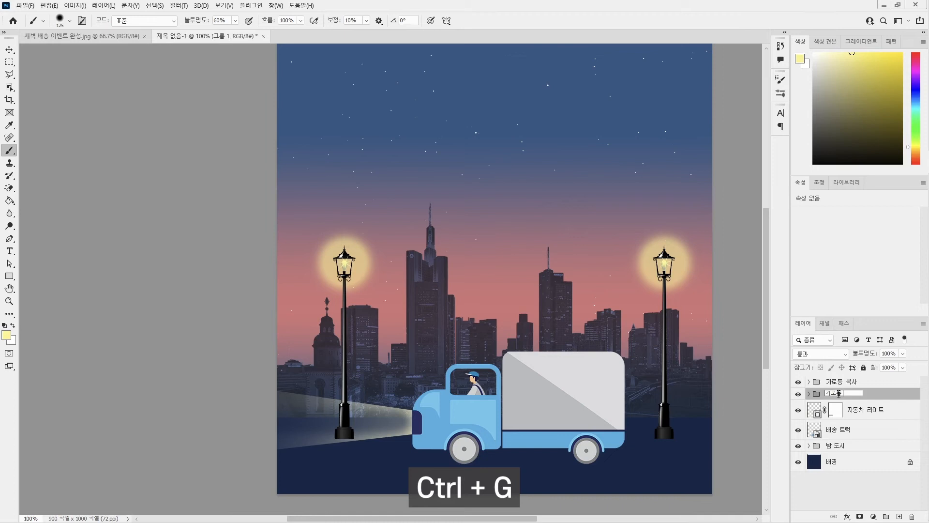
{"action": "type", "text": "가로등"}
{"action": "key", "text": "Return"}
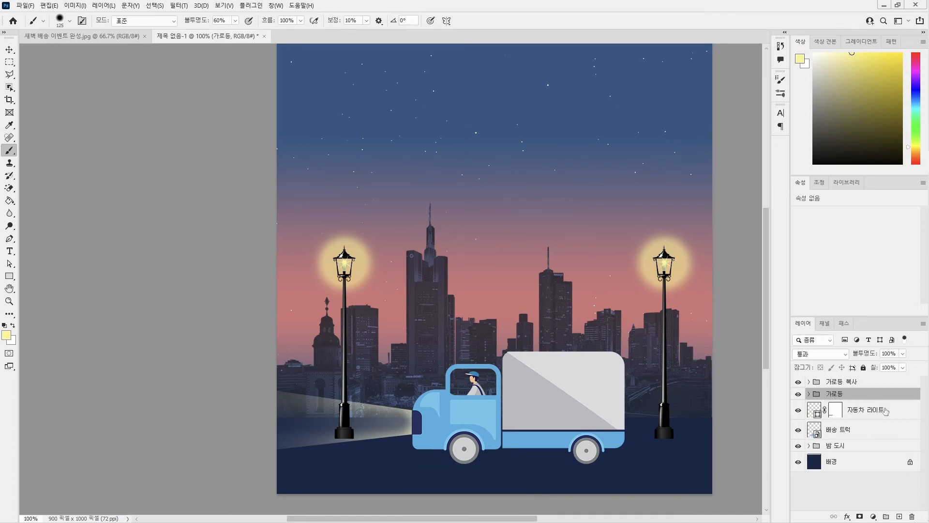
Select the 가로등 복사 group at the top of the layer stack.
{"action": "left_click", "coordinate": [857, 430]}
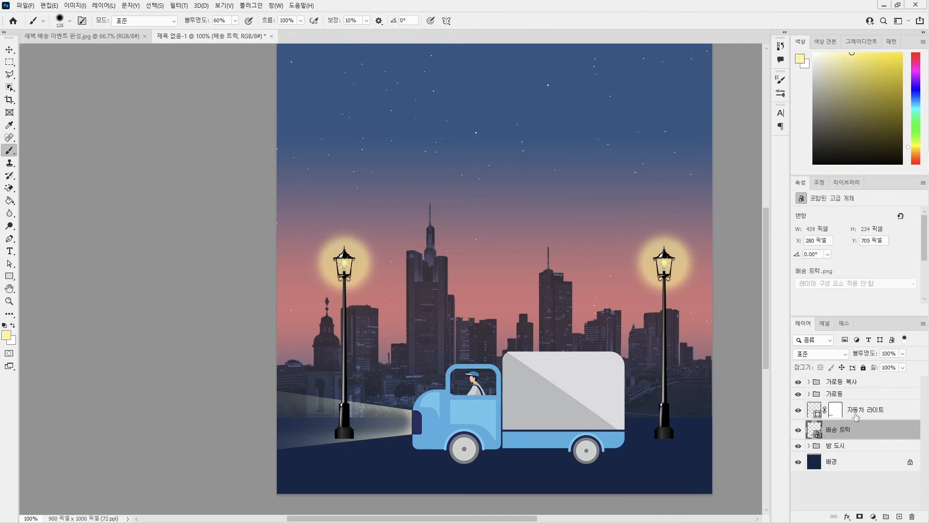
{"action": "left_click", "coordinate": [849, 394]}
{"action": "left_click", "coordinate": [852, 382]}
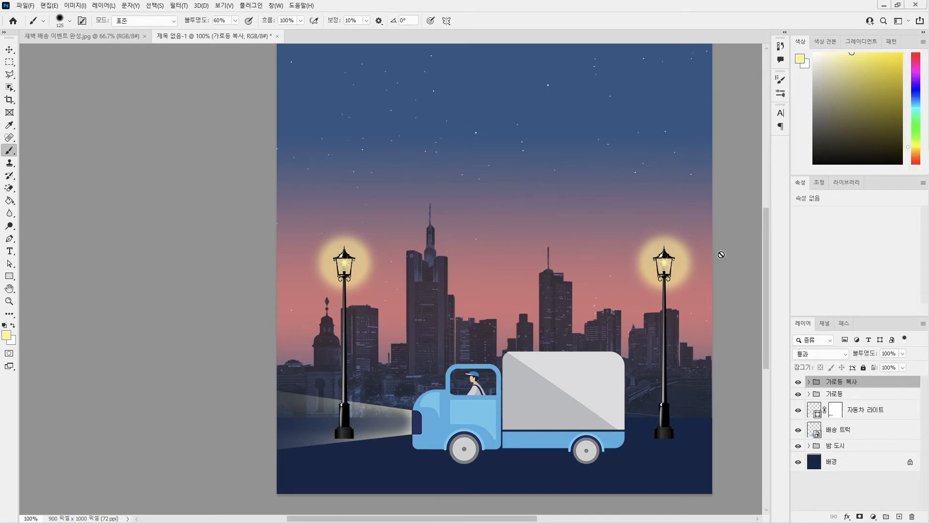
Place the 반짝 효과 image from the project folder, scale it to about 26%, and position it just above the truck's headlight.
{"action": "mouse_move", "coordinate": [925, 102]}
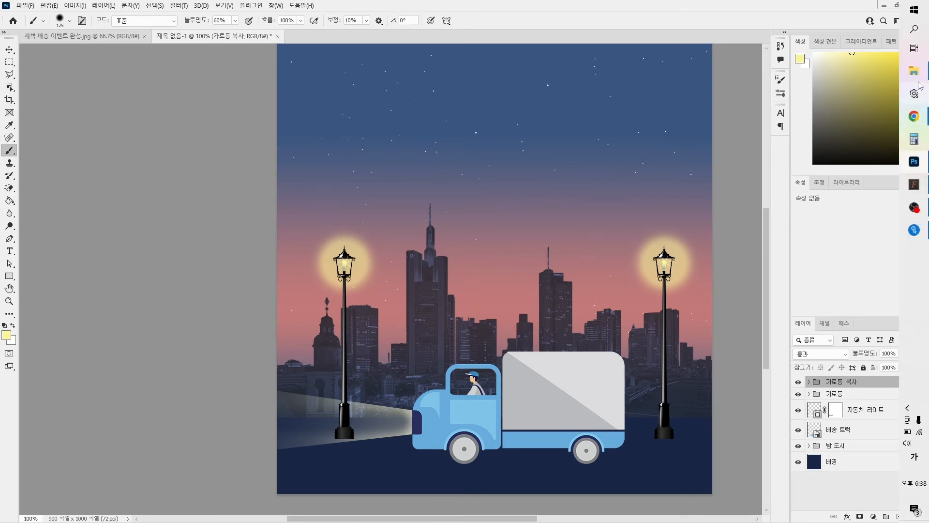
{"action": "left_click", "coordinate": [913, 71]}
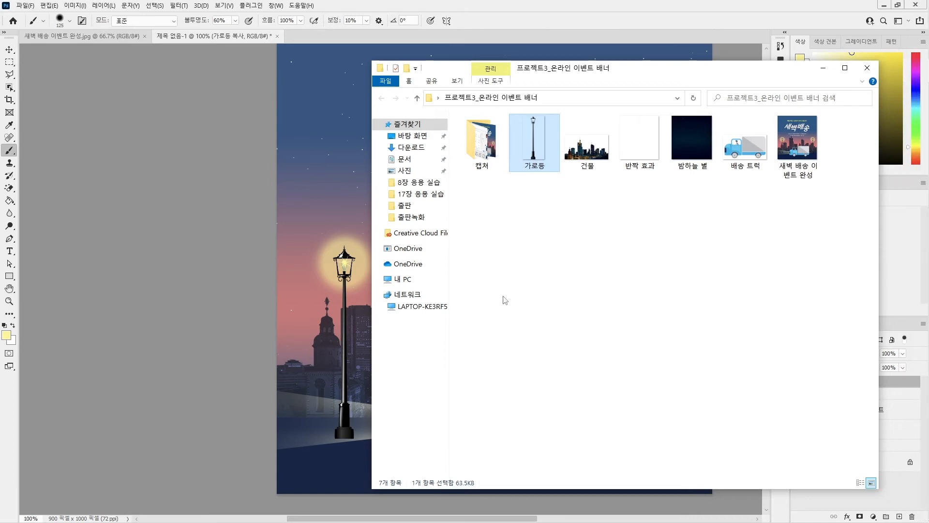
{"action": "left_click", "coordinate": [643, 162]}
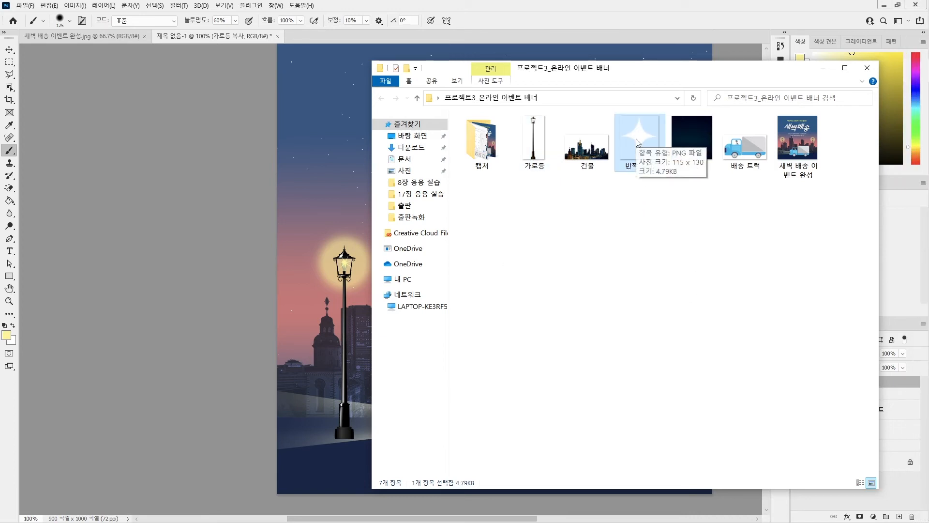
{"action": "left_click_drag", "start_coordinate": [637, 141], "coordinate": [305, 282]}
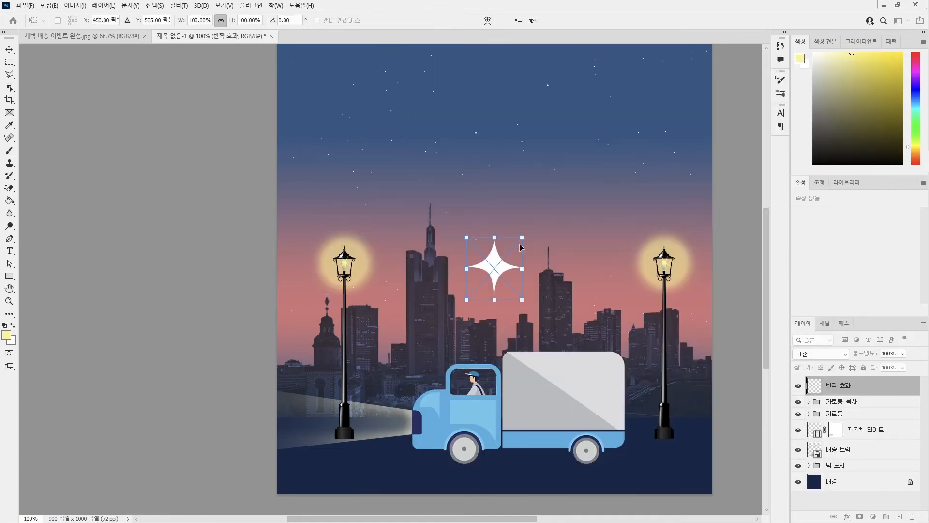
{"action": "left_click_drag", "start_coordinate": [519, 239], "coordinate": [400, 407]}
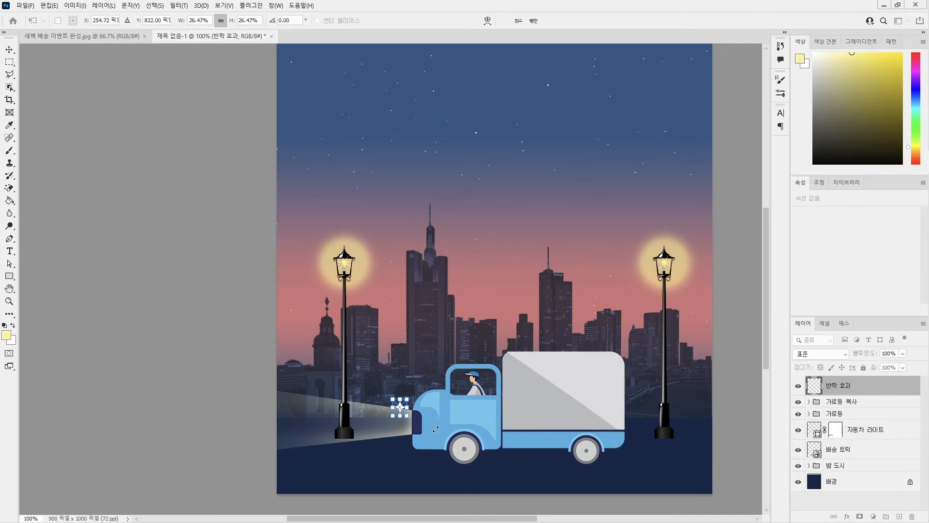
{"action": "key", "text": "Return"}
{"action": "key", "text": "b"}
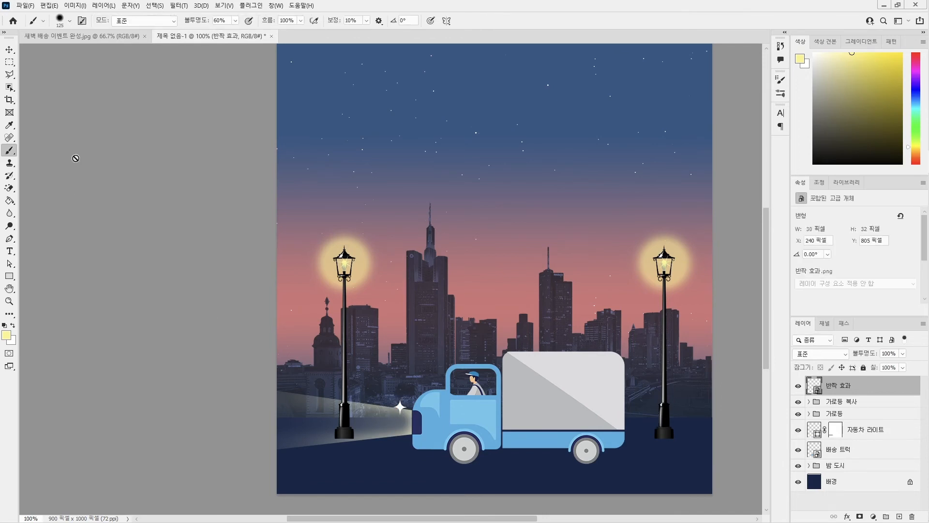
Duplicate the sparkle onto the truck's headlight and shrink the copy to about 23 × 24 px.
{"action": "left_click", "coordinate": [9, 49]}
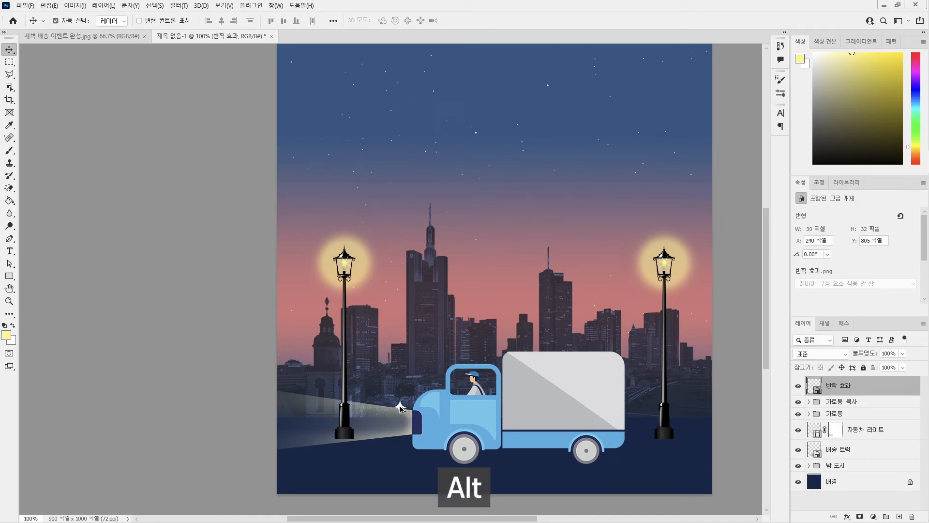
{"action": "left_click_drag", "start_coordinate": [401, 408], "coordinate": [413, 425]}
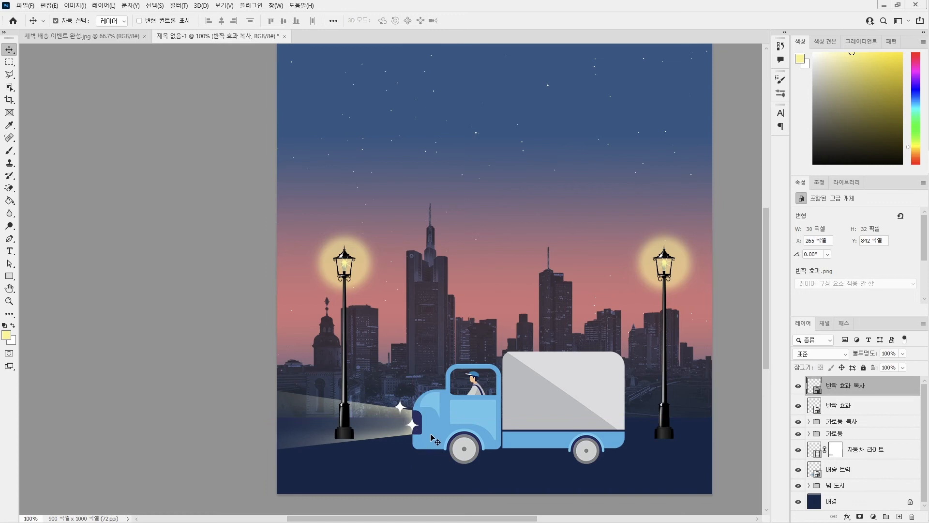
{"action": "key", "text": "ctrl+t"}
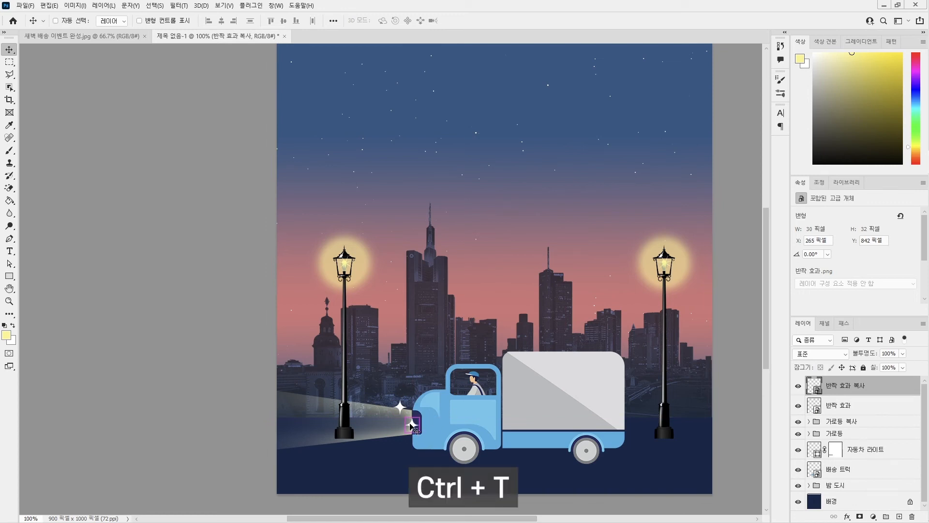
{"action": "left_click_drag", "start_coordinate": [420, 415], "coordinate": [416, 421]}
{"action": "key", "text": "Return"}
{"action": "left_click_drag", "start_coordinate": [410, 425], "coordinate": [415, 426]}
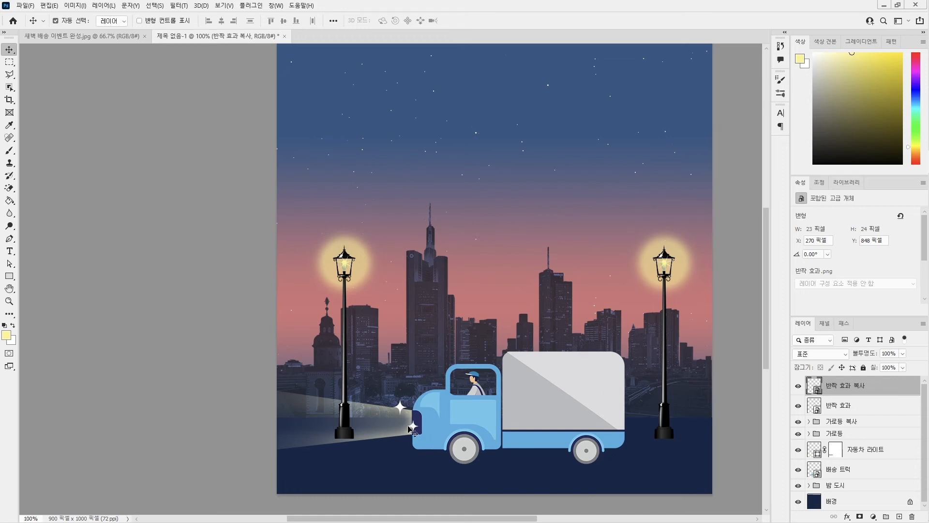
Add three more sparkle copies around the truck's cargo box and rear end, sizing the rearmost one to about 26 × 28 px.
{"action": "left_click_drag", "start_coordinate": [415, 426], "coordinate": [621, 441]}
{"action": "key", "text": "ctrl+z"}
{"action": "key", "text": "ctrl+t"}
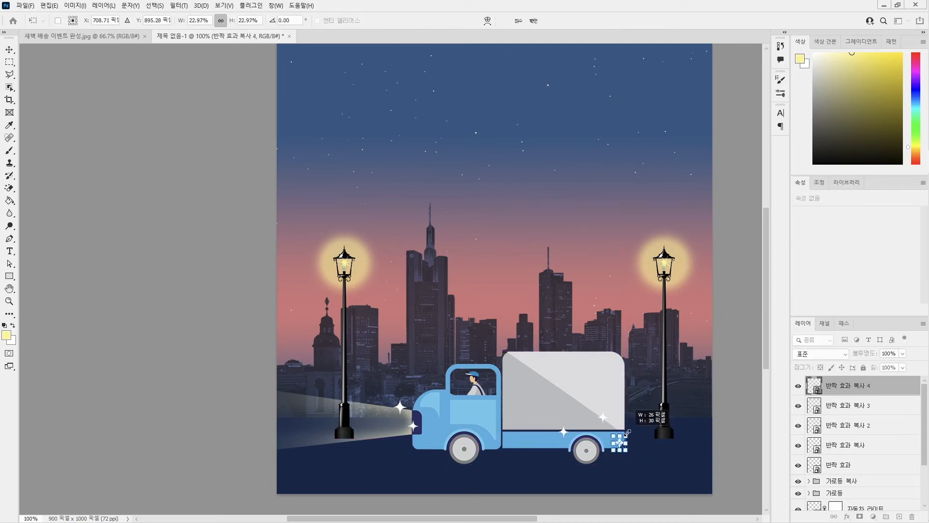
{"action": "key", "text": "Return"}
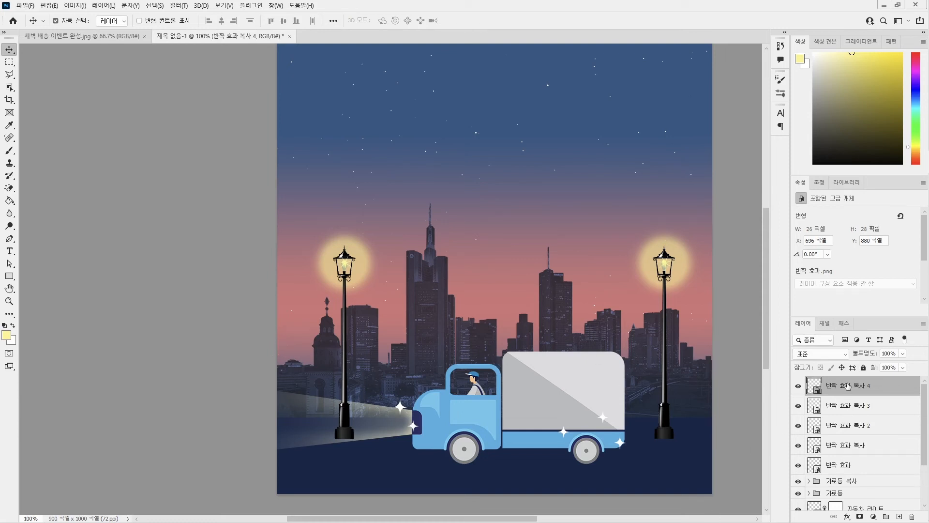
Group the five sparkle layers and name the group 반짝 효과.
{"action": "left_click", "coordinate": [844, 466], "text": "shift"}
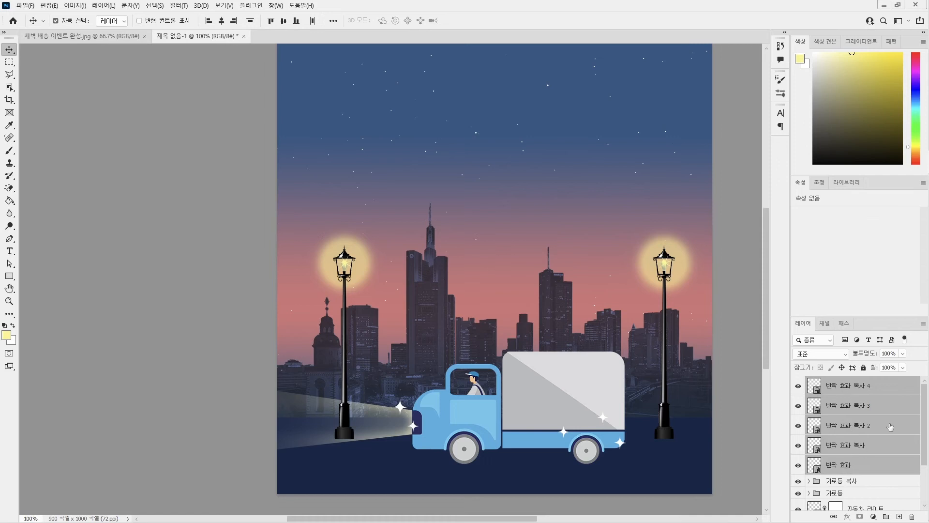
{"action": "key", "text": "ctrl+g"}
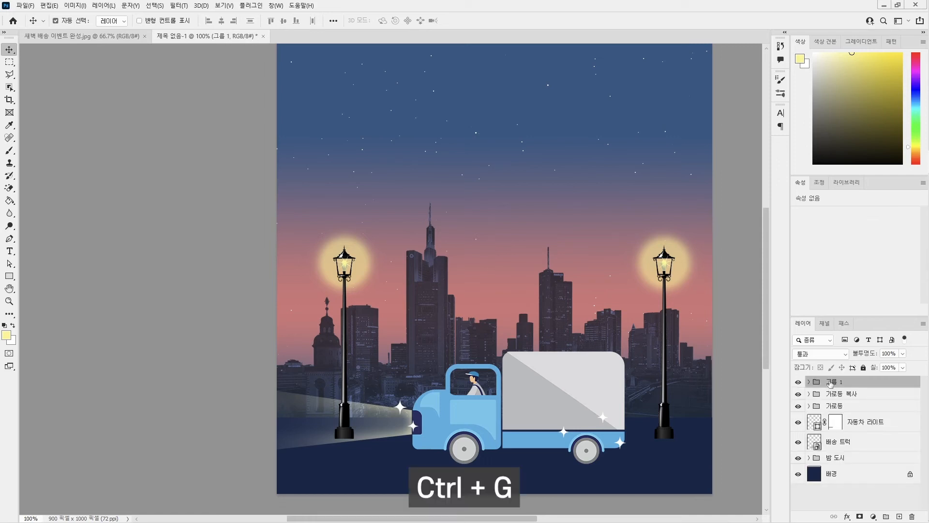
{"action": "double_click", "coordinate": [831, 381]}
{"action": "type", "text": "바"}
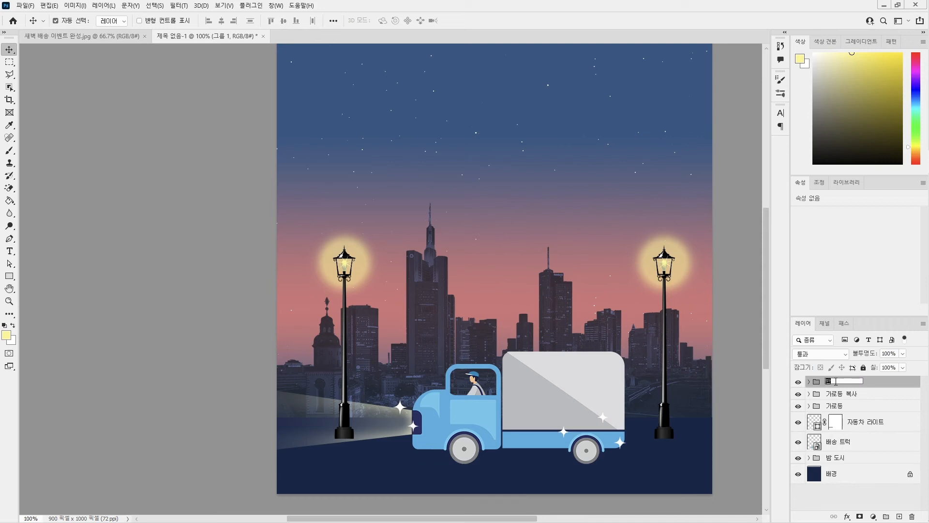
{"action": "type", "text": "짝 효과"}
{"action": "key", "text": "Return"}
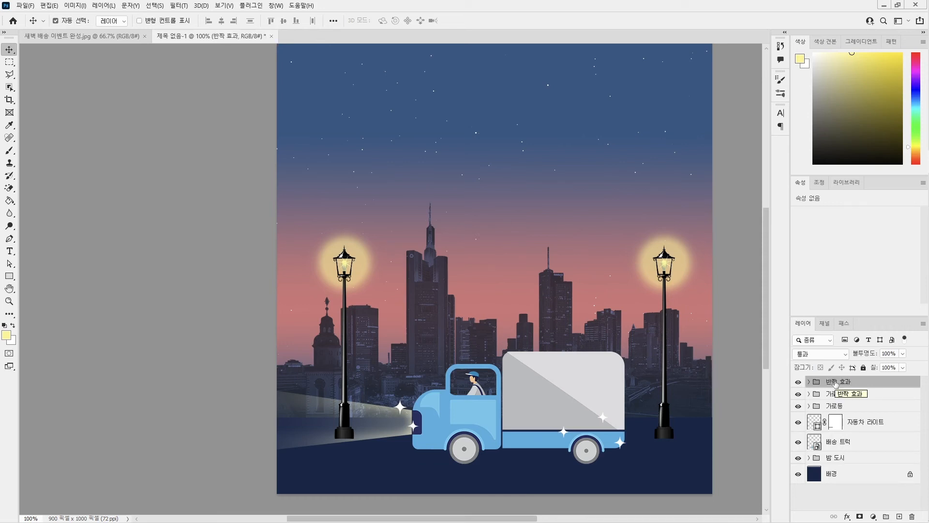
Set the Type tool's font to 빙그레 메로나체 Bold at 170 pt.
{"action": "key", "text": "ctrl+minus"}
{"action": "left_click_drag", "start_coordinate": [533, 180], "coordinate": [463, 193]}
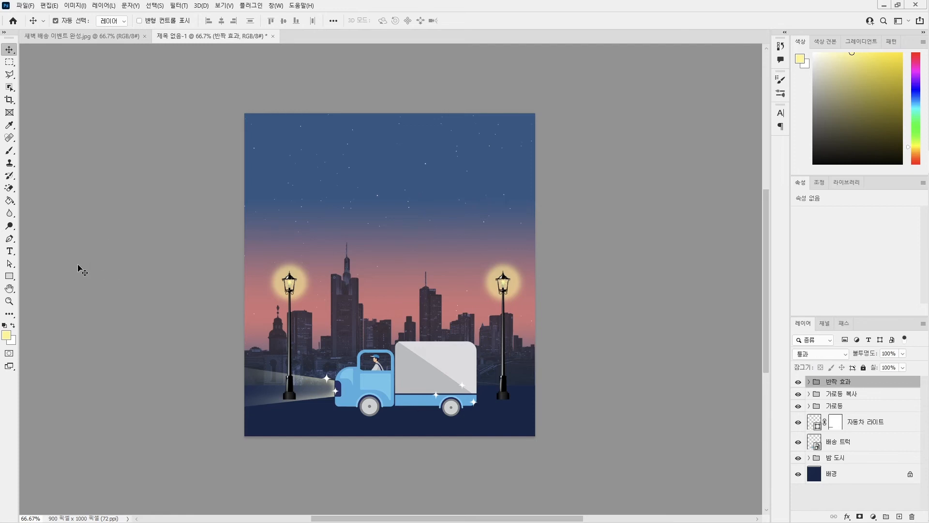
{"action": "left_click", "coordinate": [10, 255]}
{"action": "left_click", "coordinate": [8, 254]}
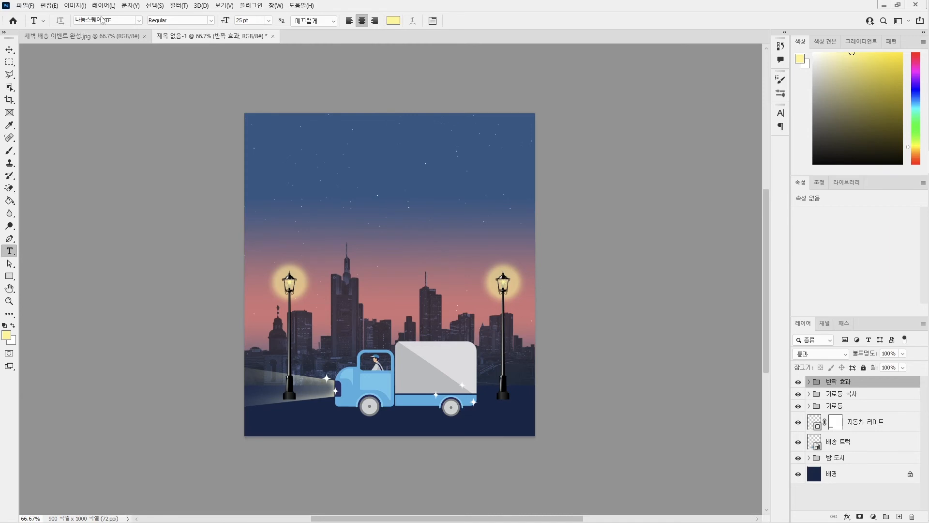
{"action": "left_click", "coordinate": [139, 21]}
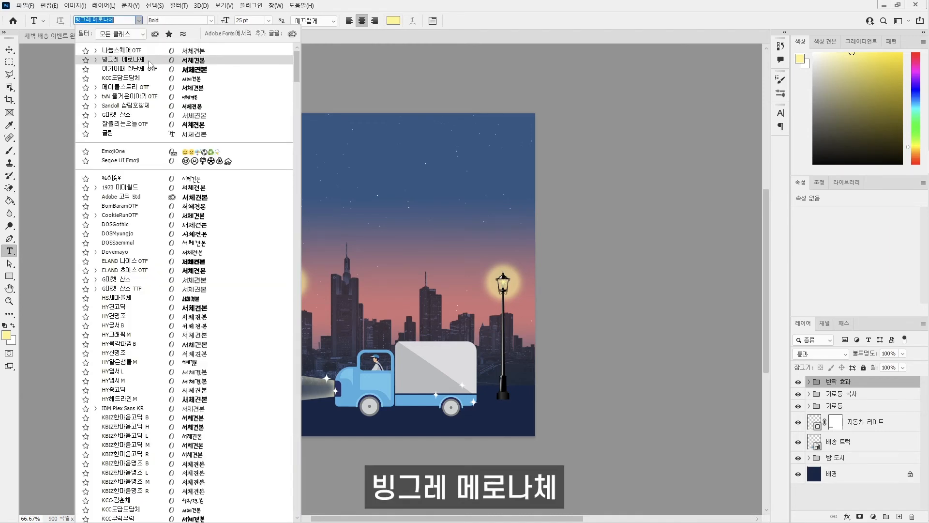
{"action": "left_click", "coordinate": [149, 60]}
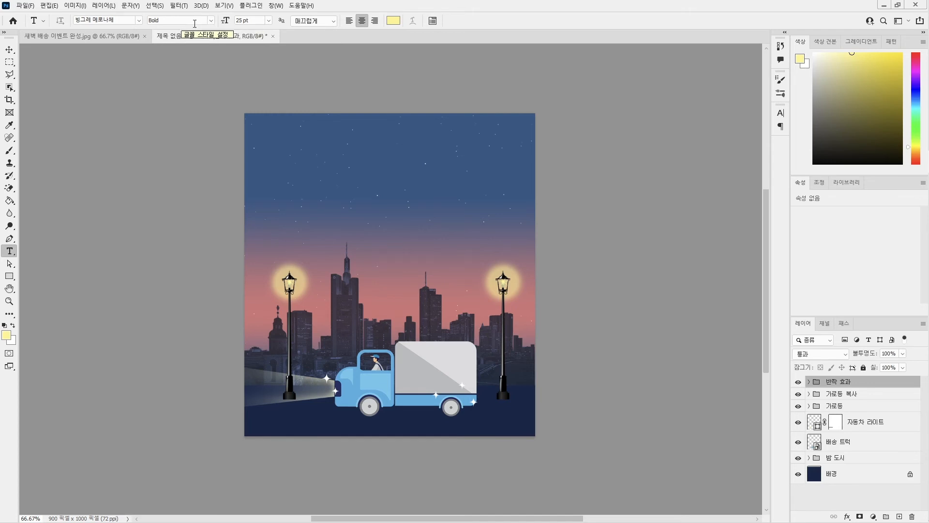
{"action": "left_click", "coordinate": [250, 21]}
{"action": "type", "text": "170"}
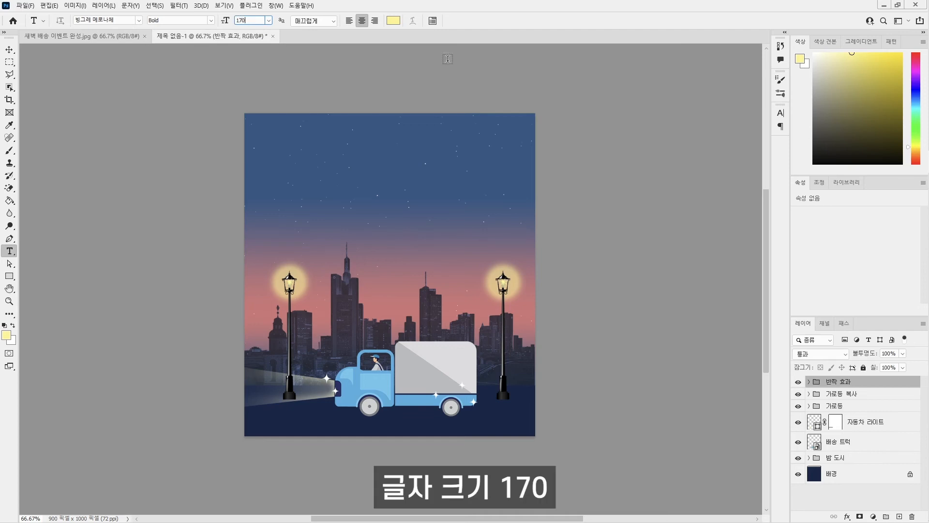
{"action": "key", "text": "Return"}
Set the text alignment to left and the text color to white, #ffffff.
{"action": "left_click", "coordinate": [349, 21]}
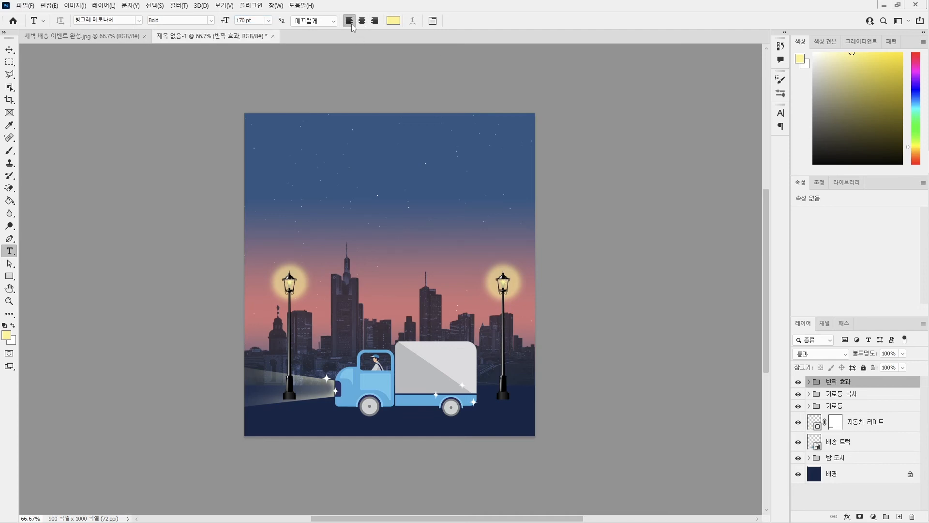
{"action": "left_click", "coordinate": [394, 21]}
{"action": "type", "text": "ffffff"}
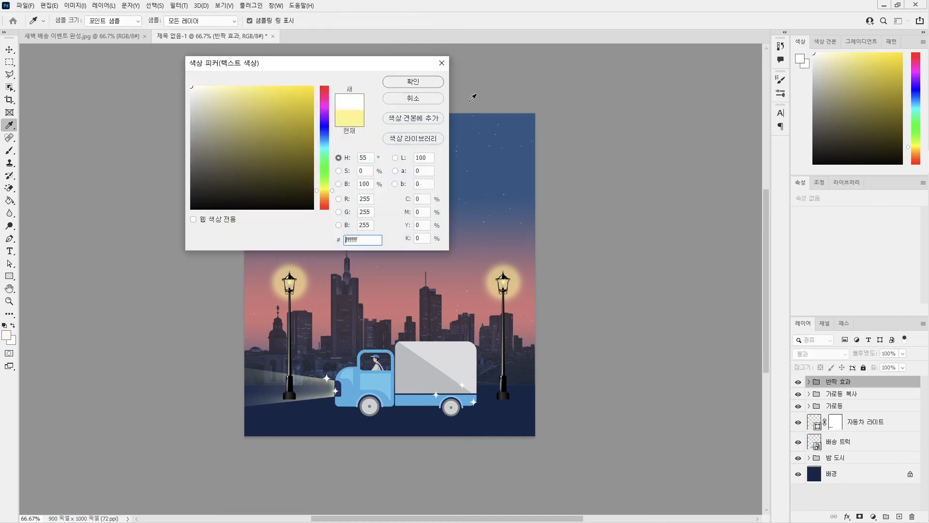
{"action": "left_click", "coordinate": [432, 82]}
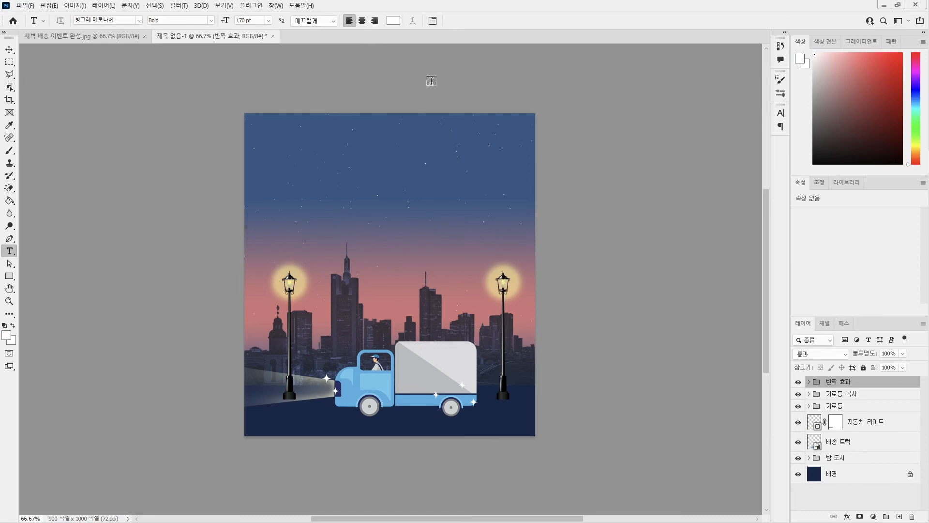
Add the title 새벽배송 in the sky above the city and move it slightly down.
{"action": "left_click", "coordinate": [300, 196]}
{"action": "type", "text": "새벽"}
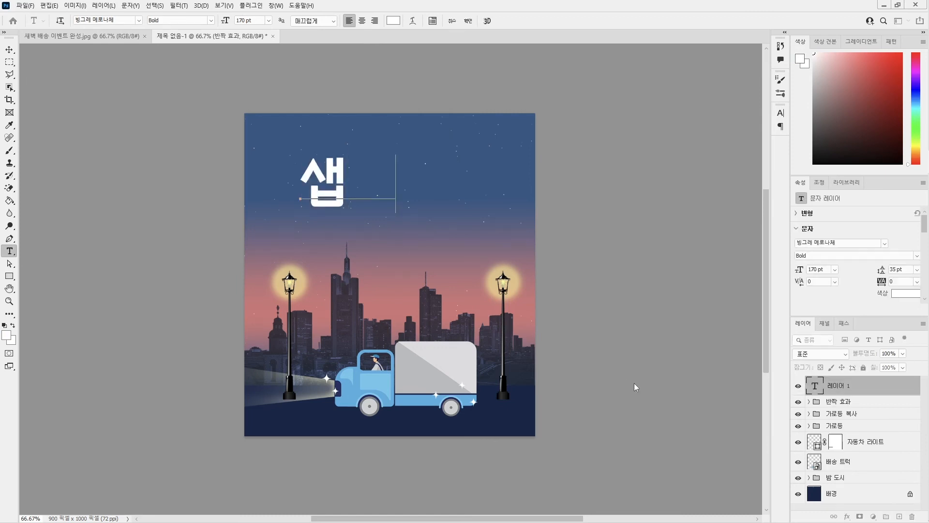
{"action": "type", "text": "배송"}
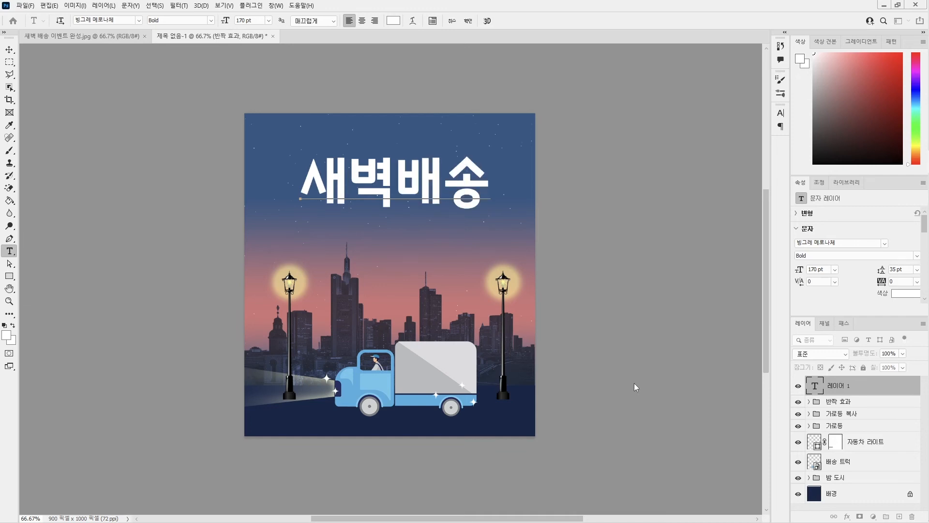
{"action": "key", "text": "ctrl+Return"}
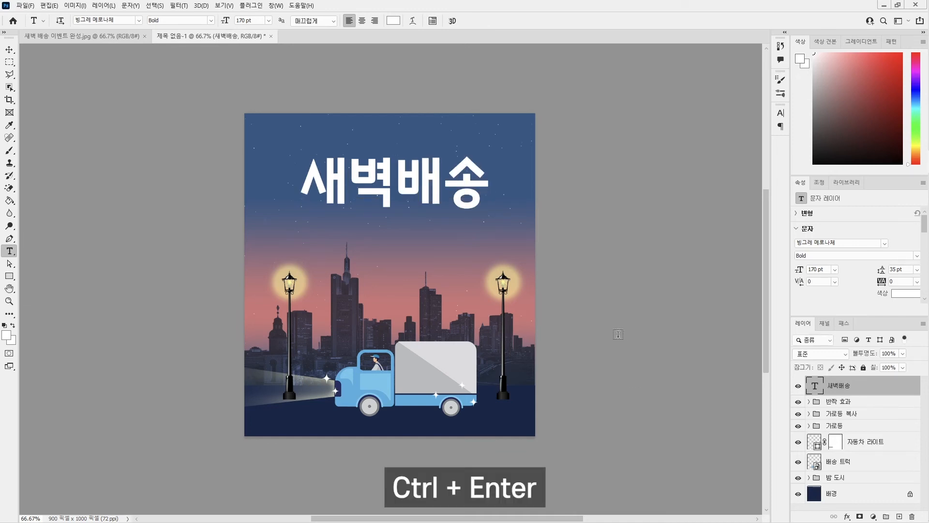
{"action": "left_click", "coordinate": [9, 50]}
{"action": "left_click_drag", "start_coordinate": [386, 184], "coordinate": [387, 197]}
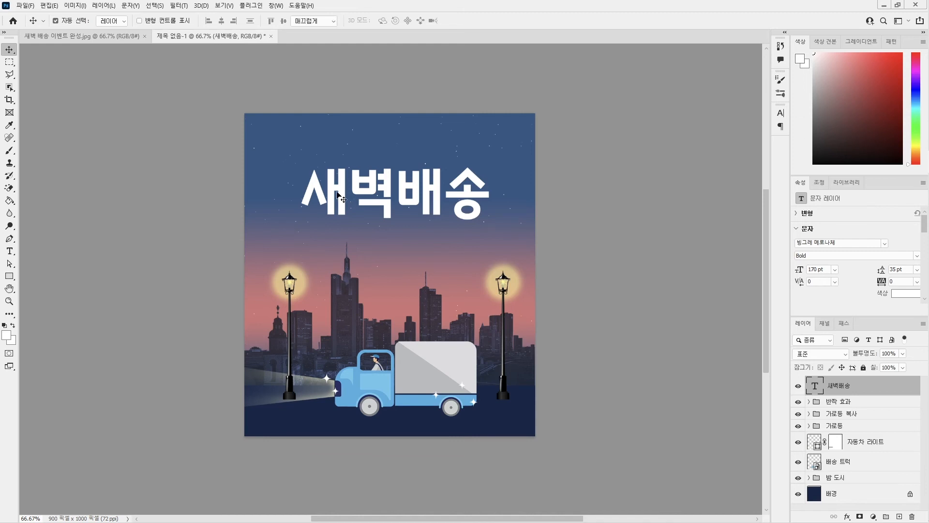
Set the baseline shift of the title's first character, 새, to 38 pt.
{"action": "double_click", "coordinate": [345, 195]}
{"action": "left_click_drag", "start_coordinate": [351, 185], "coordinate": [286, 182]}
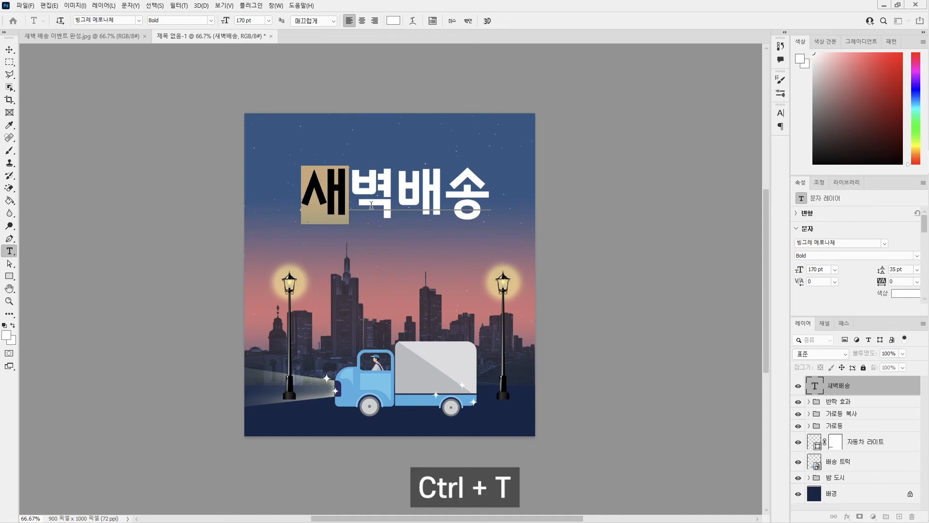
{"action": "key", "text": "ctrl+t"}
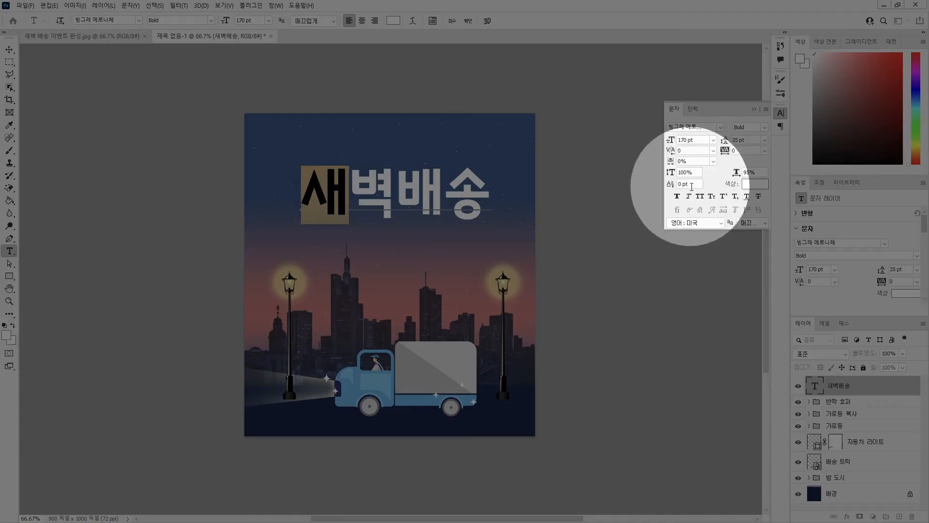
{"action": "left_click", "coordinate": [681, 183]}
{"action": "type", "text": "38"}
{"action": "key", "text": "Return"}
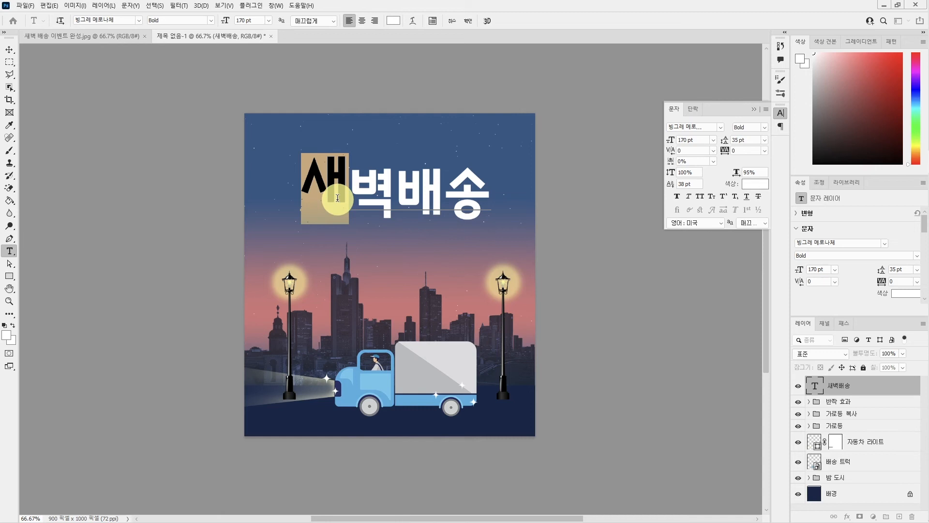
Set the baseline shift of the title's third character, 배, to 38 pt and commit the text.
{"action": "left_click_drag", "start_coordinate": [395, 191], "coordinate": [443, 192]}
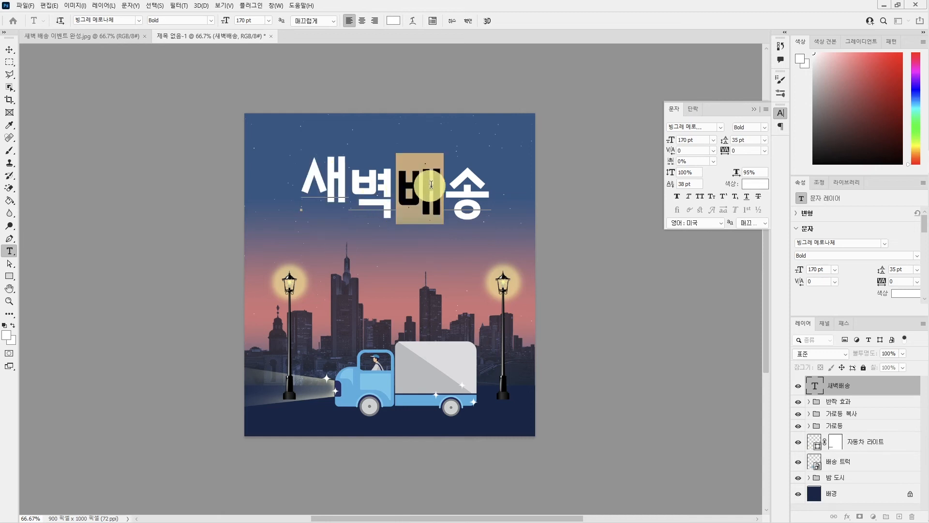
{"action": "left_click", "coordinate": [691, 184]}
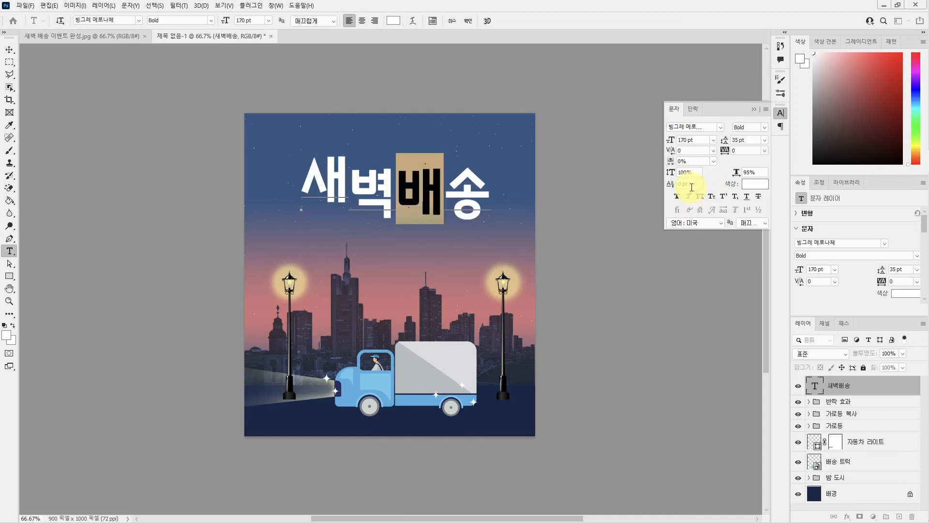
{"action": "type", "text": "38"}
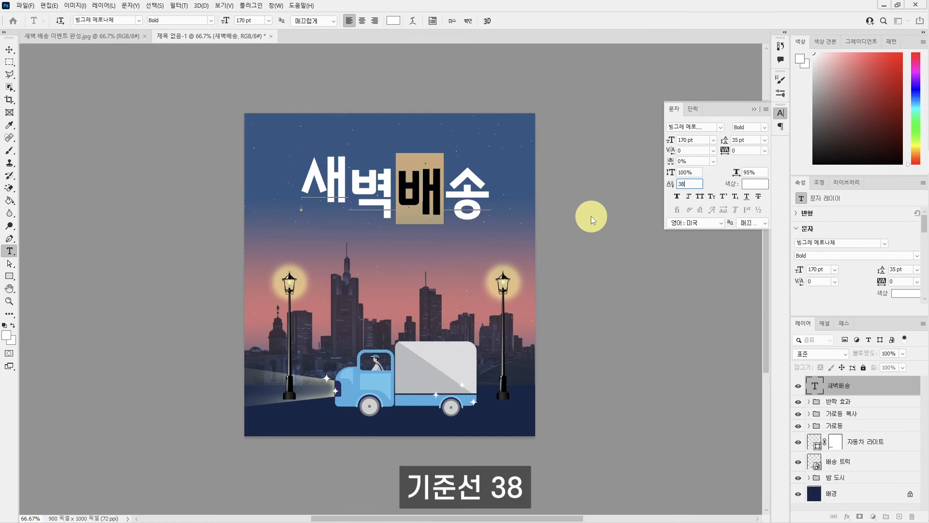
{"action": "key", "text": "Return"}
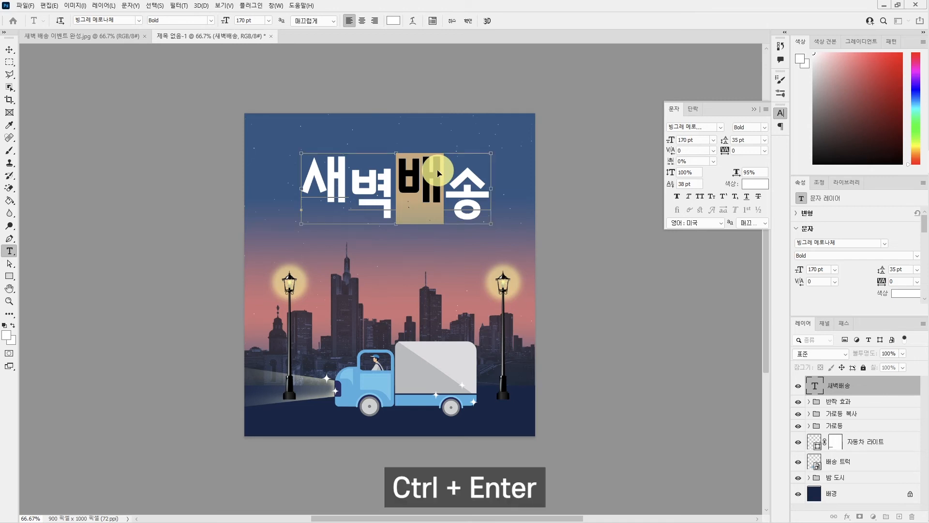
{"action": "key", "text": "ctrl+Return"}
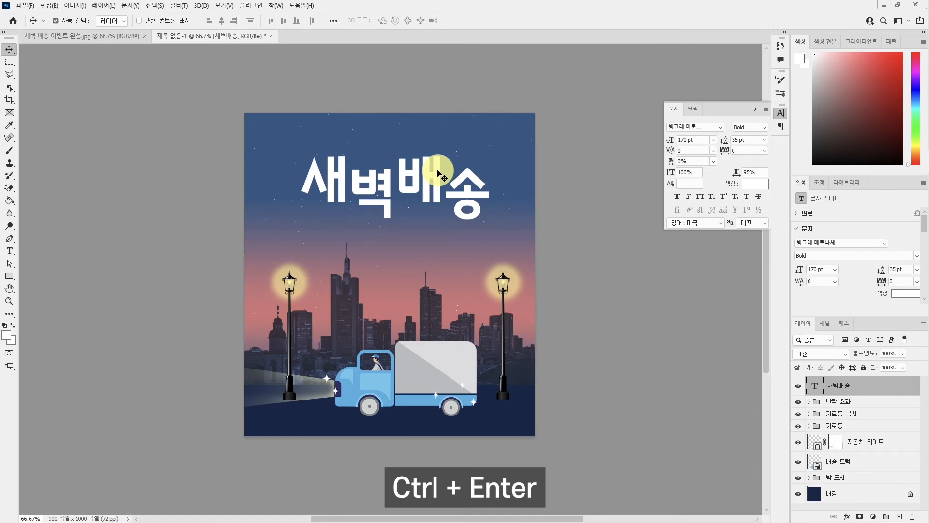
Skew the 새벽배송 title horizontally by about -18.6° so it slants to the right.
{"action": "key", "text": "ctrl+t"}
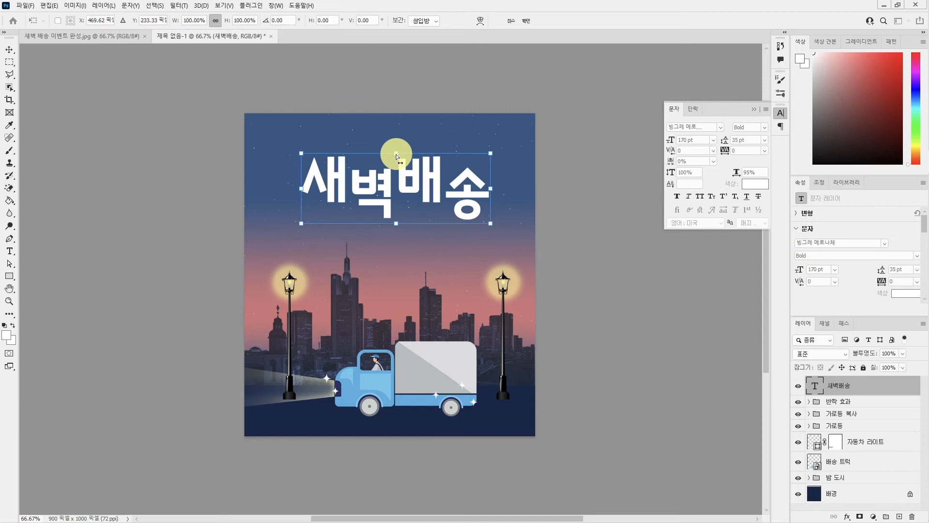
{"action": "left_click_drag", "start_coordinate": [396, 154], "coordinate": [419, 154]}
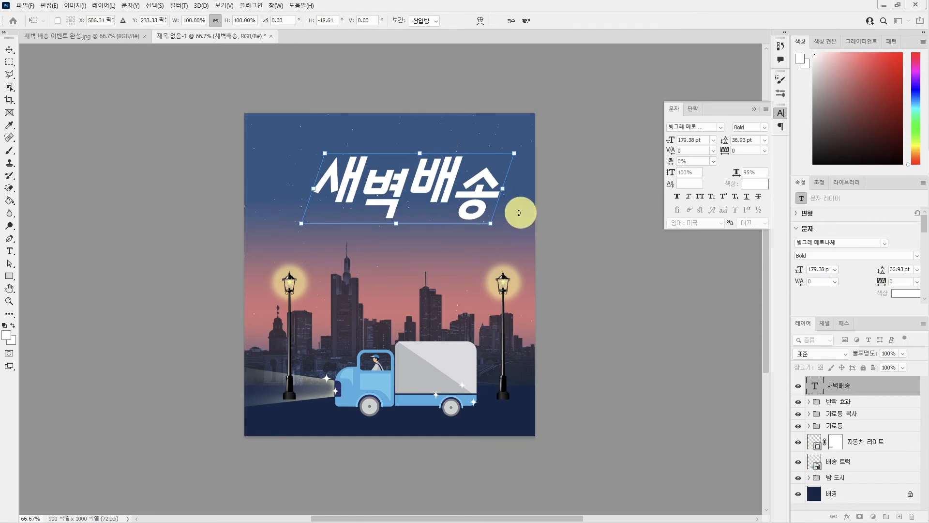
{"action": "key", "text": "Return"}
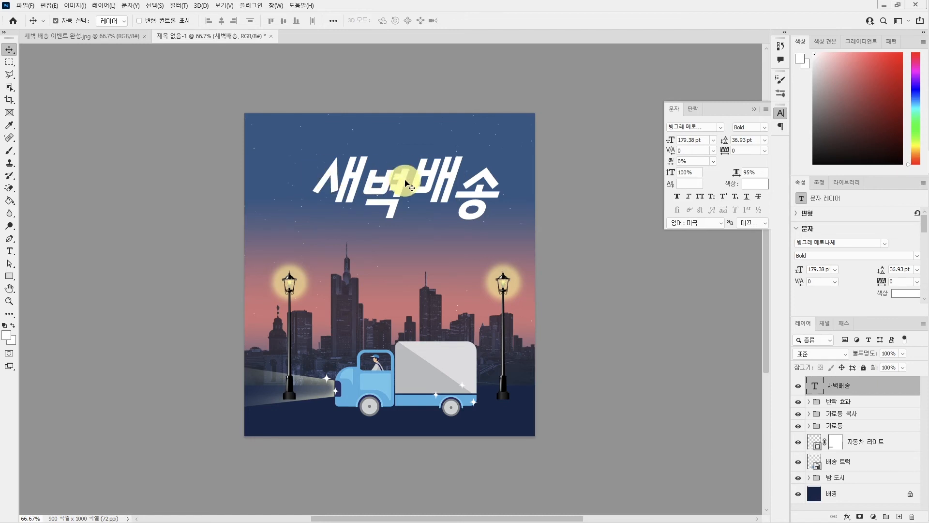
Center the title horizontally relative to the canvas and move it slightly down.
{"action": "left_click", "coordinate": [334, 21]}
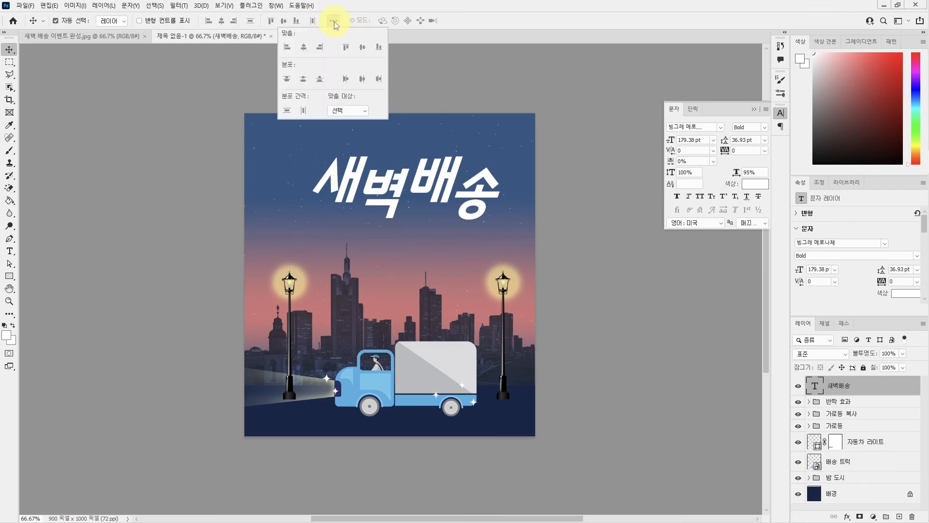
{"action": "left_click", "coordinate": [347, 111]}
{"action": "left_click", "coordinate": [345, 125]}
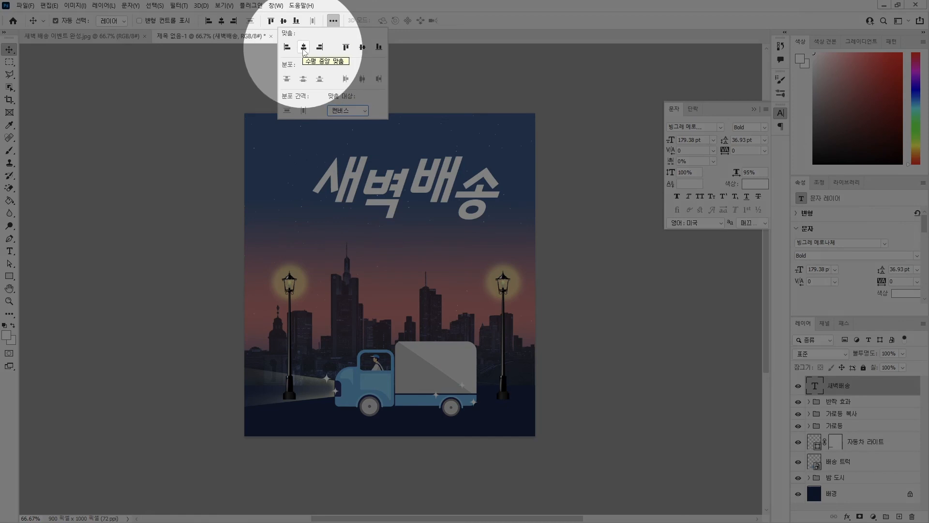
{"action": "left_click", "coordinate": [303, 48]}
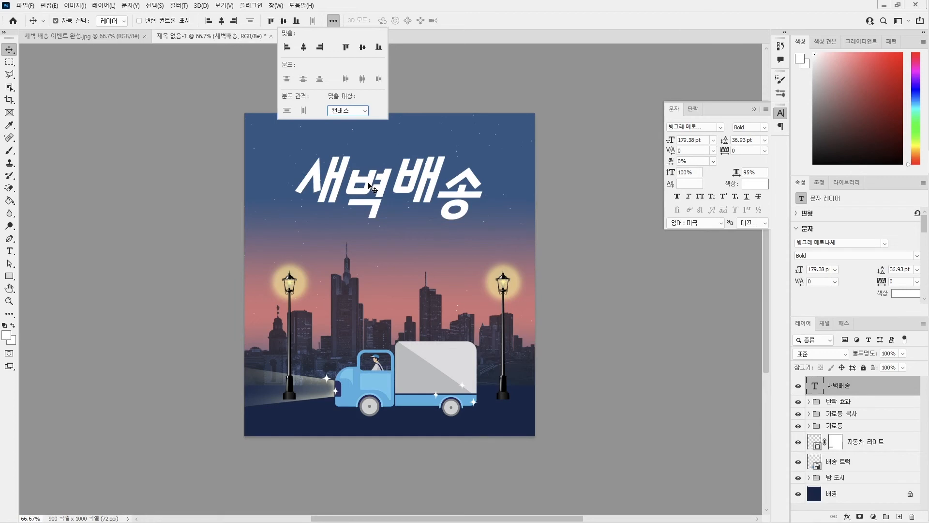
{"action": "left_click", "coordinate": [333, 85]}
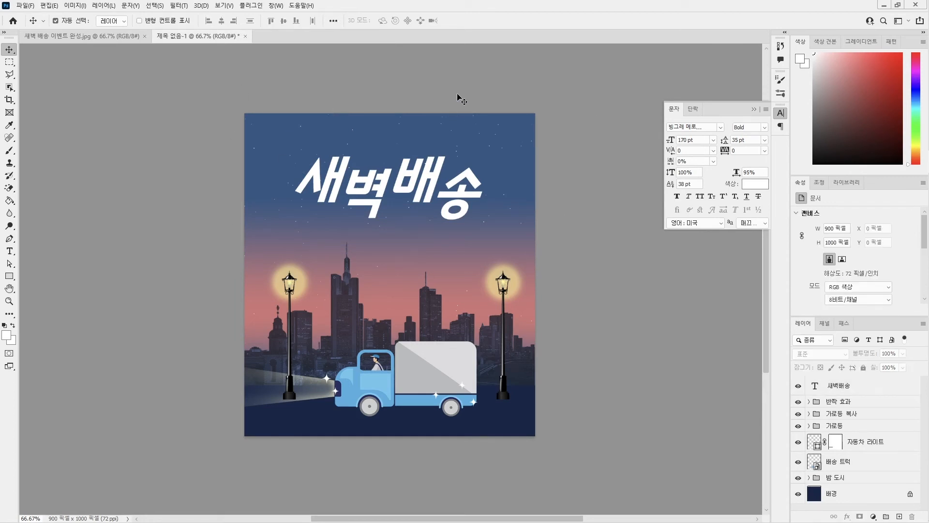
{"action": "left_click_drag", "start_coordinate": [421, 186], "coordinate": [421, 196]}
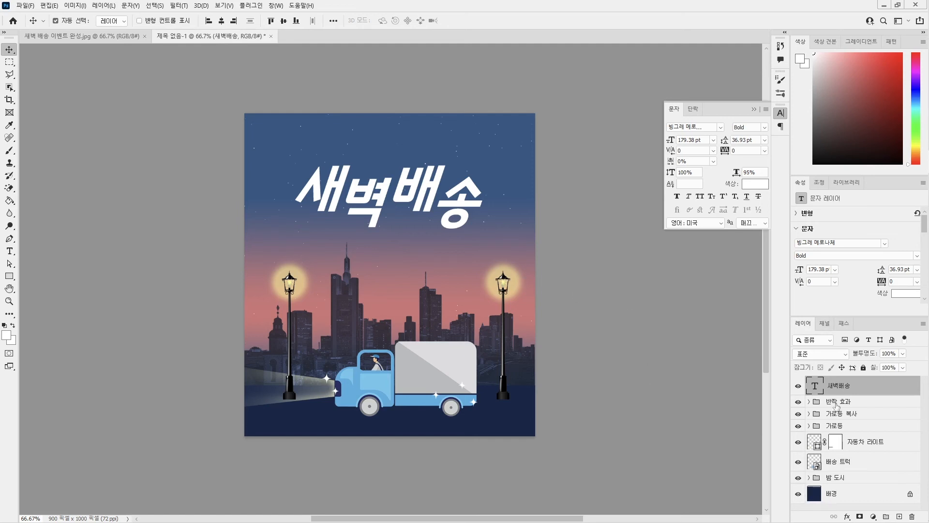
Apply a black Outer Glow to the title in Normal mode with 20% opacity and 10 px size, and deselect the layer.
{"action": "left_click", "coordinate": [848, 517]}
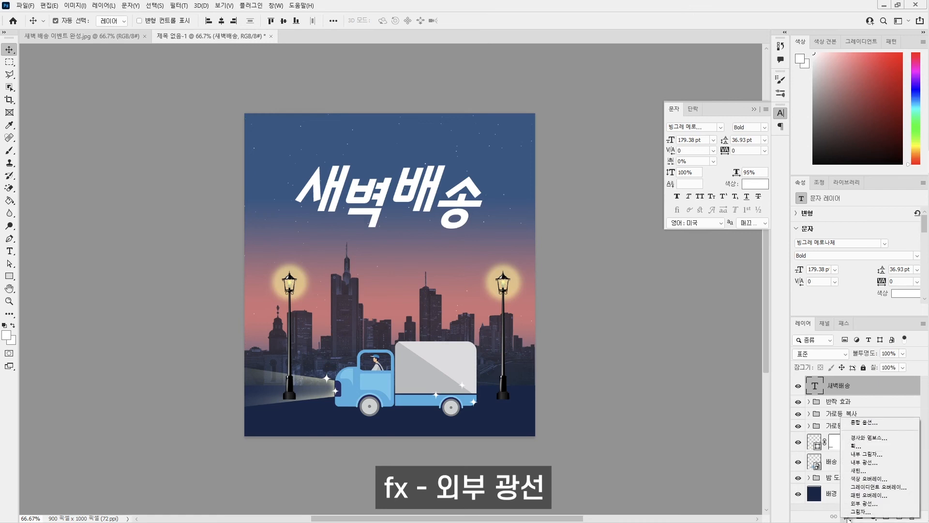
{"action": "left_click", "coordinate": [857, 503]}
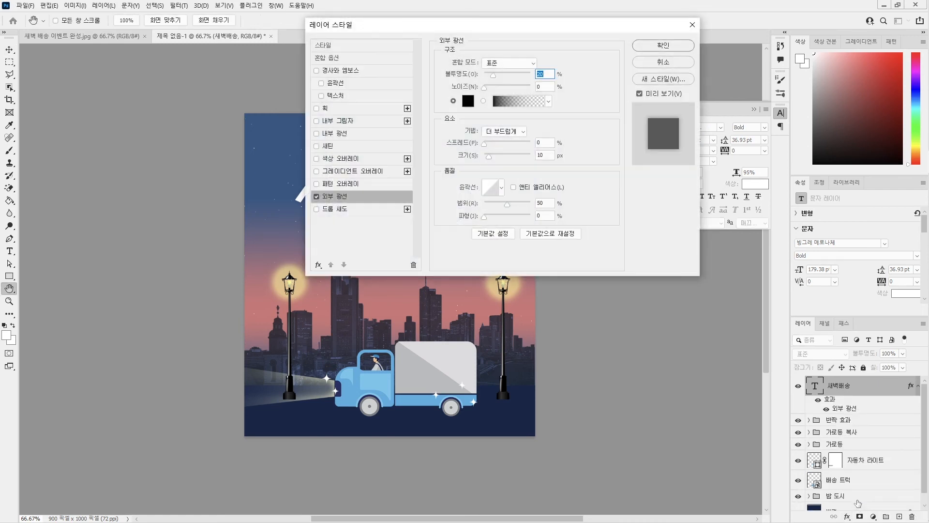
{"action": "left_click_drag", "start_coordinate": [540, 28], "coordinate": [500, 98]}
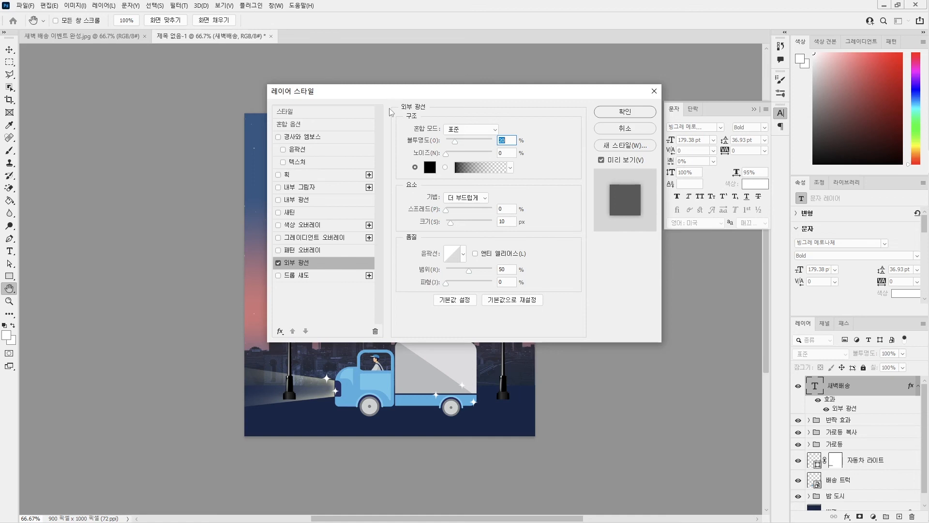
{"action": "left_click_drag", "start_coordinate": [382, 94], "coordinate": [512, 102]}
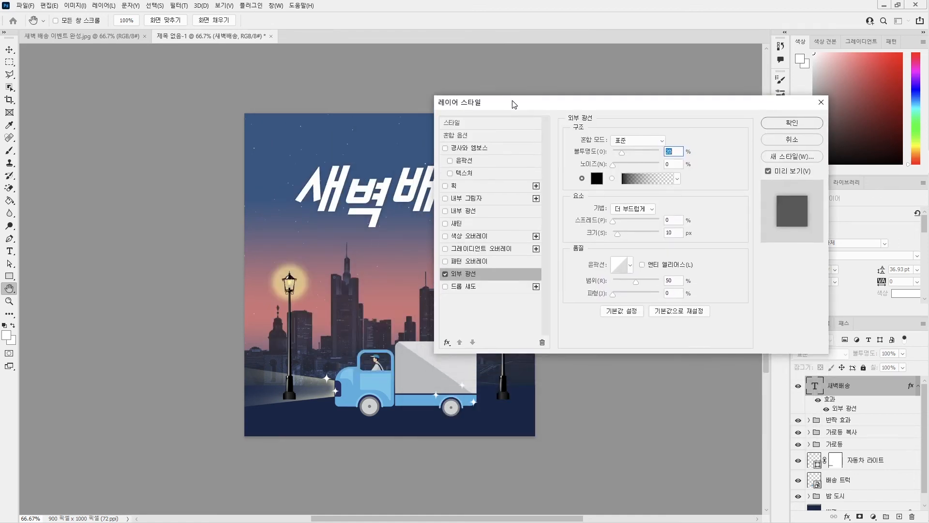
{"action": "left_click", "coordinate": [445, 274]}
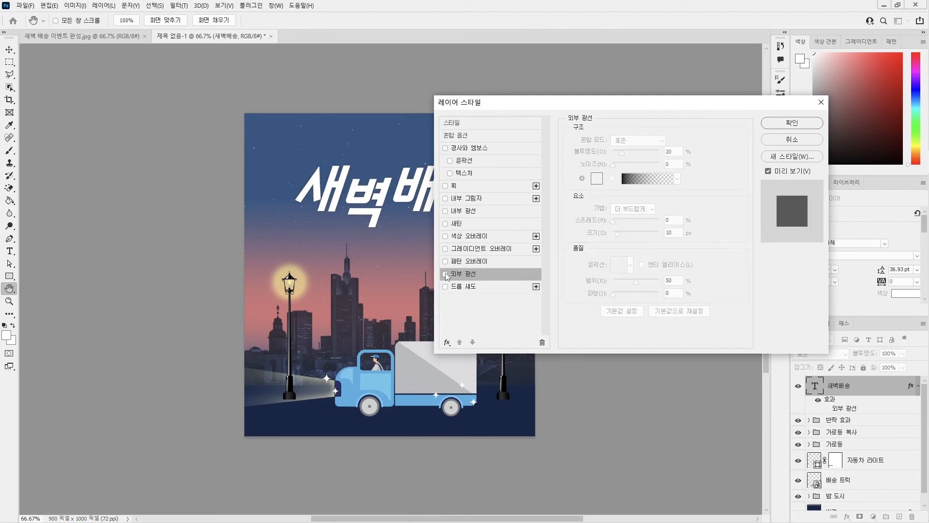
{"action": "left_click", "coordinate": [445, 273]}
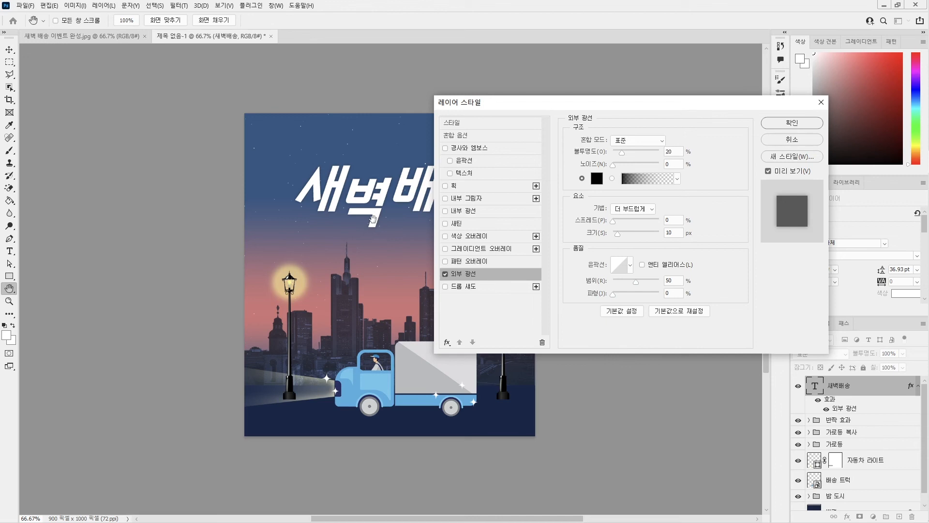
{"action": "left_click", "coordinate": [774, 122]}
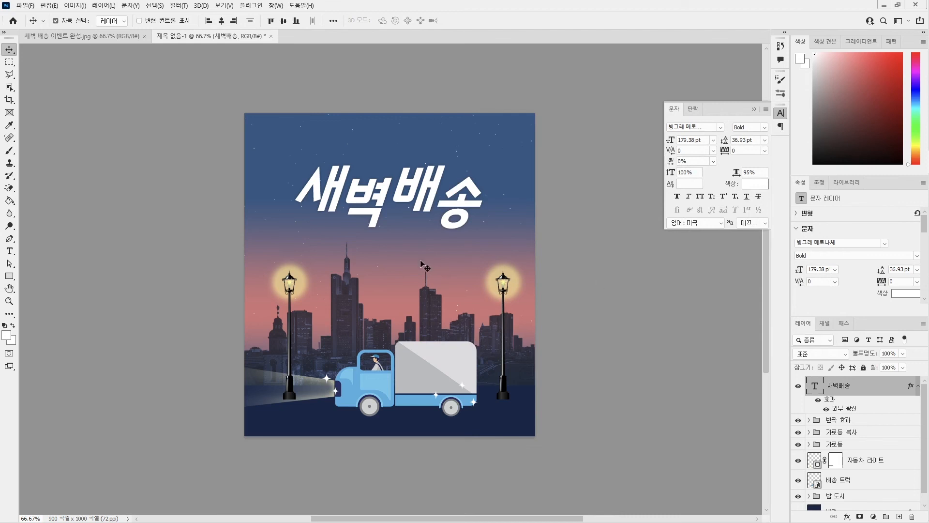
{"action": "left_click", "coordinate": [837, 390], "text": "ctrl"}
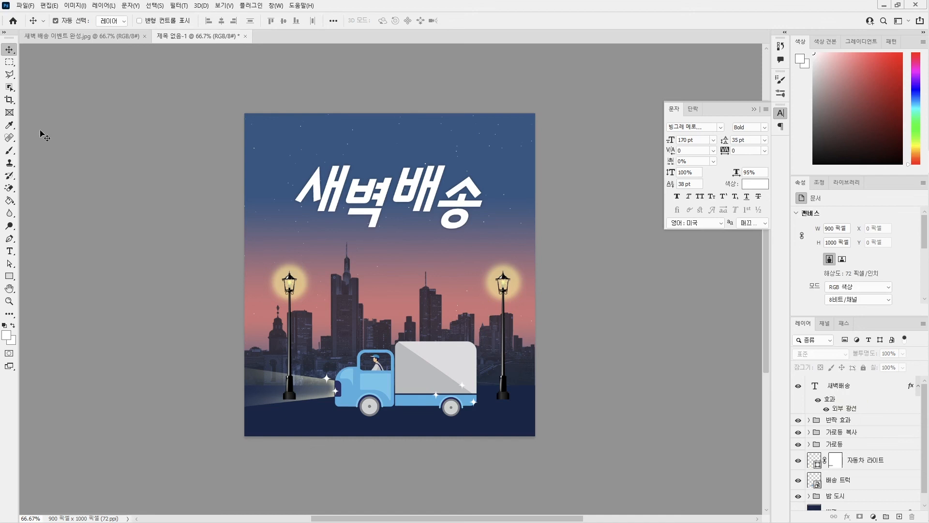
Set the Type tool's font size to 30 pt and the text color to yellow, #faff3a.
{"action": "left_click", "coordinate": [10, 251]}
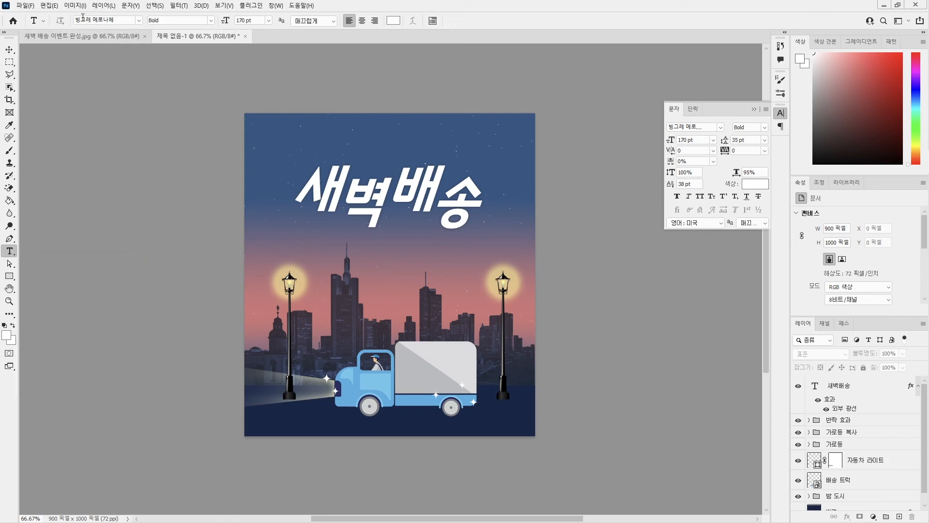
{"action": "left_click", "coordinate": [257, 20]}
{"action": "type", "text": "30"}
{"action": "key", "text": "Return"}
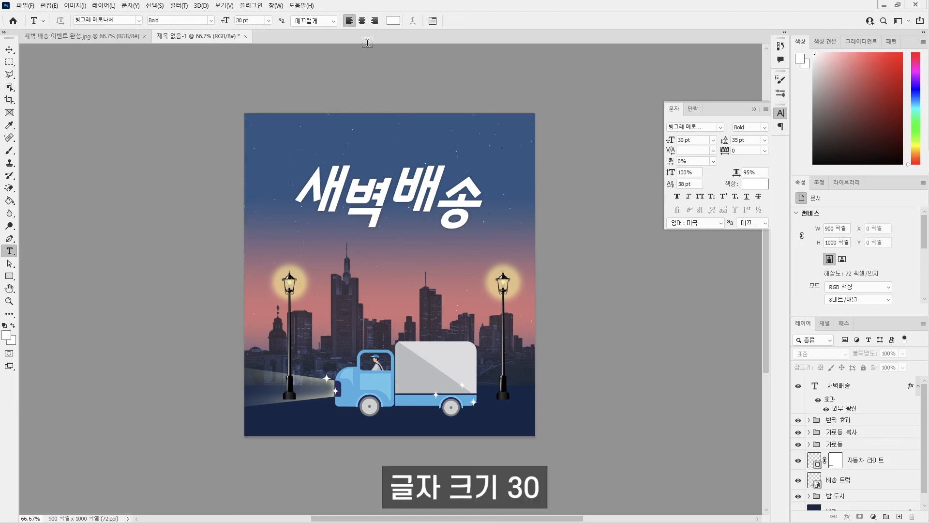
{"action": "left_click", "coordinate": [394, 20]}
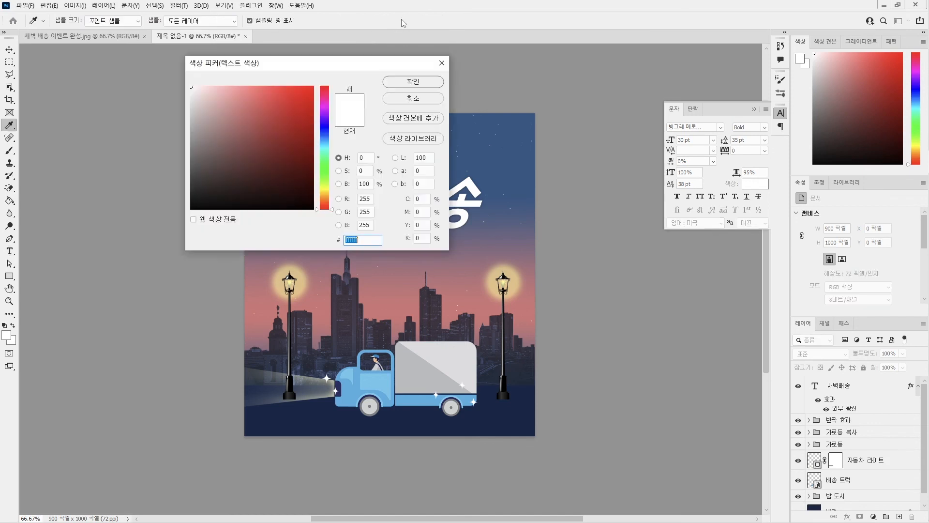
{"action": "type", "text": "f"}
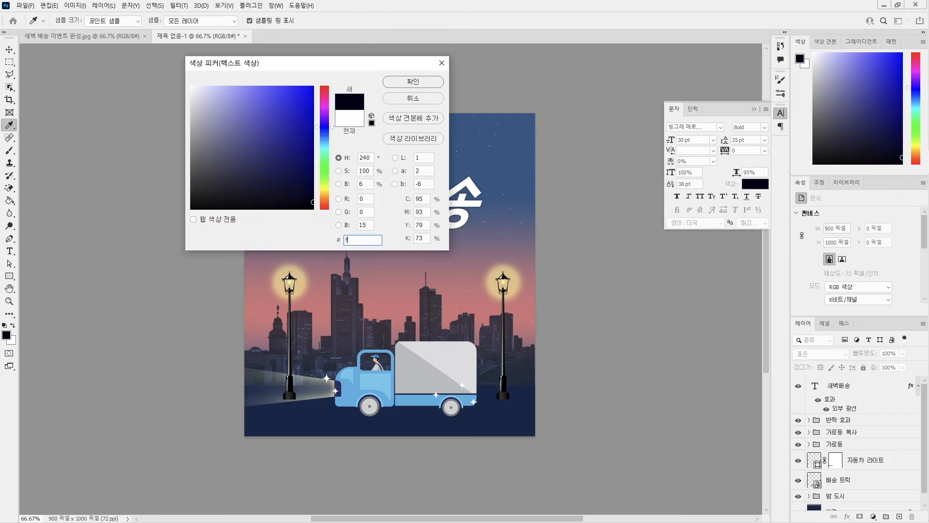
{"action": "type", "text": "a"}
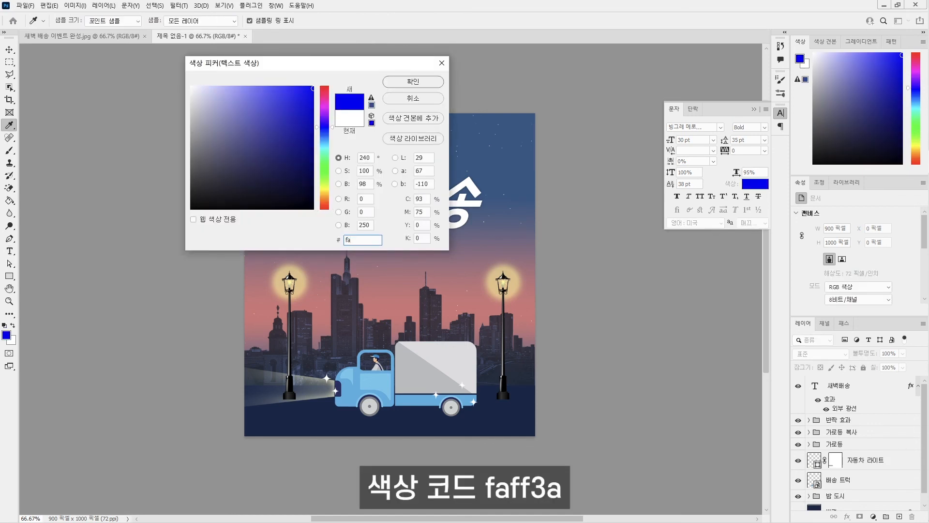
{"action": "type", "text": "ff3a"}
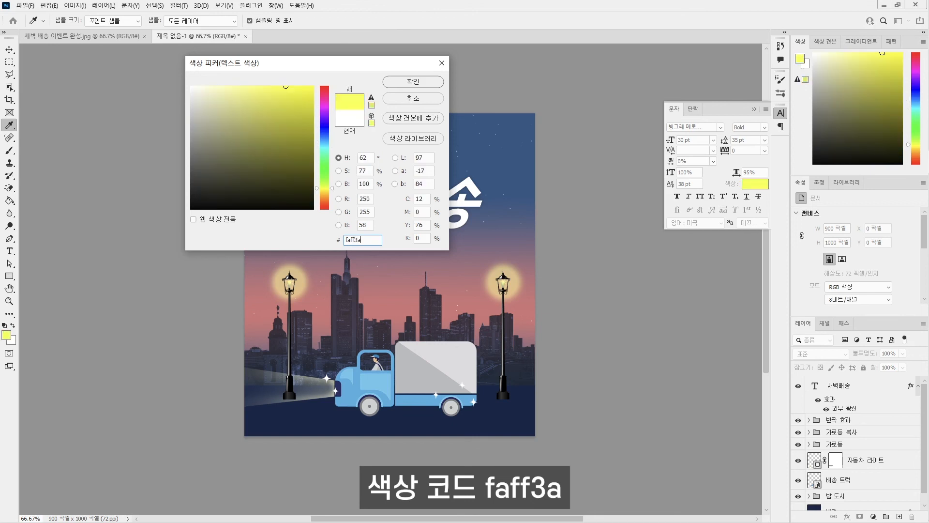
{"action": "left_click", "coordinate": [413, 81]}
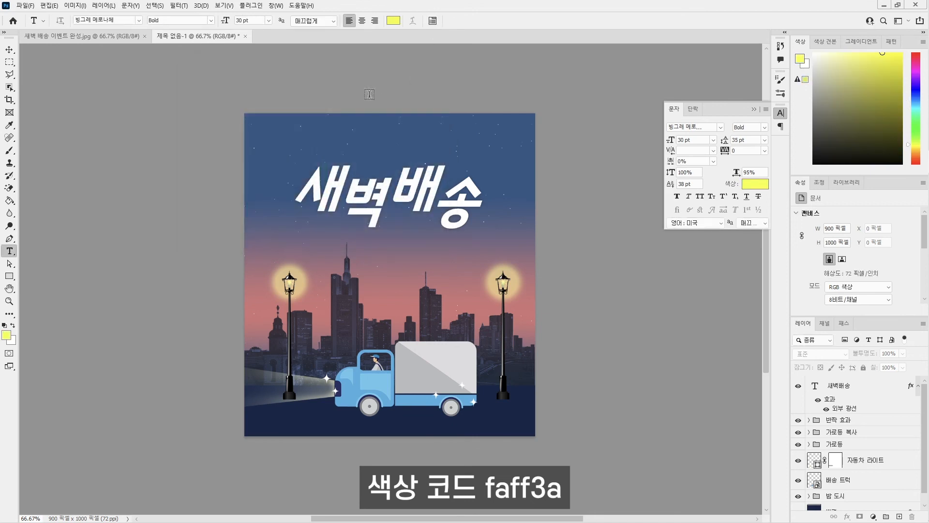
Start a new text line above the title and set its baseline shift to 0 pt.
{"action": "left_click", "coordinate": [314, 144]}
{"action": "type", "text": "aodl"}
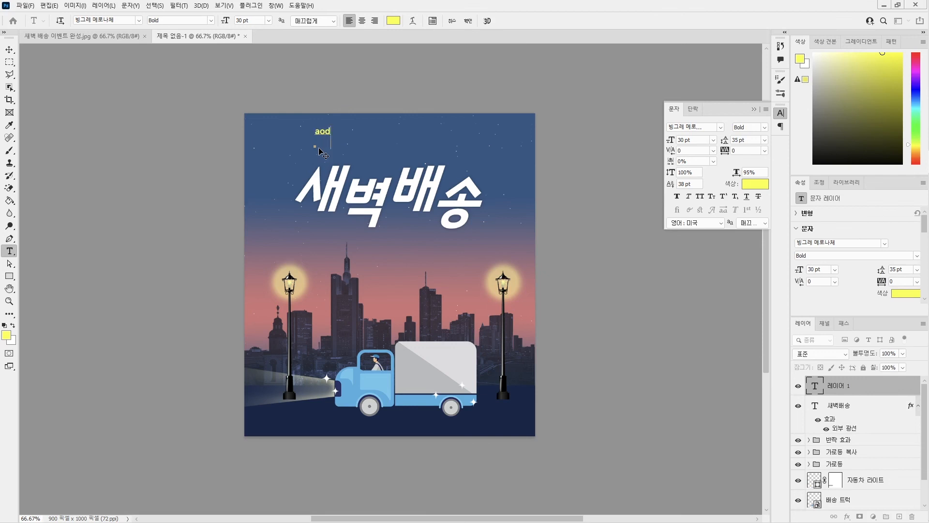
{"action": "key", "text": "BackSpace"}
{"action": "key", "text": "BackSpace"}
{"action": "key", "text": "BackSpace"}
{"action": "key", "text": "BackSpace"}
{"action": "left_click_drag", "start_coordinate": [338, 131], "coordinate": [307, 138]}
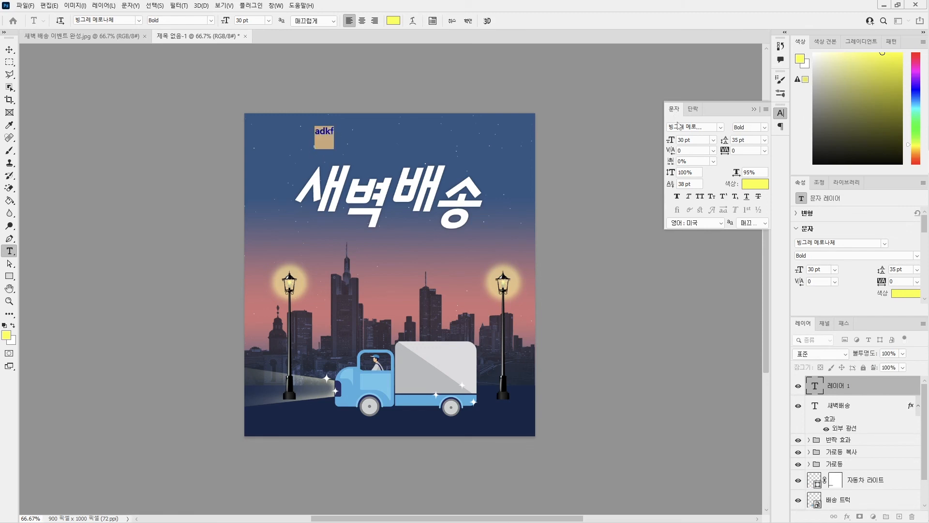
{"action": "left_click_drag", "start_coordinate": [694, 185], "coordinate": [658, 191]}
{"action": "type", "text": "0"}
{"action": "key", "text": "Return"}
Write the subtitle 매일 아침, 신선함이 우리 집 앞으로! with a comma after 아침 and commit the text.
{"action": "type", "text": "매일 아침"}
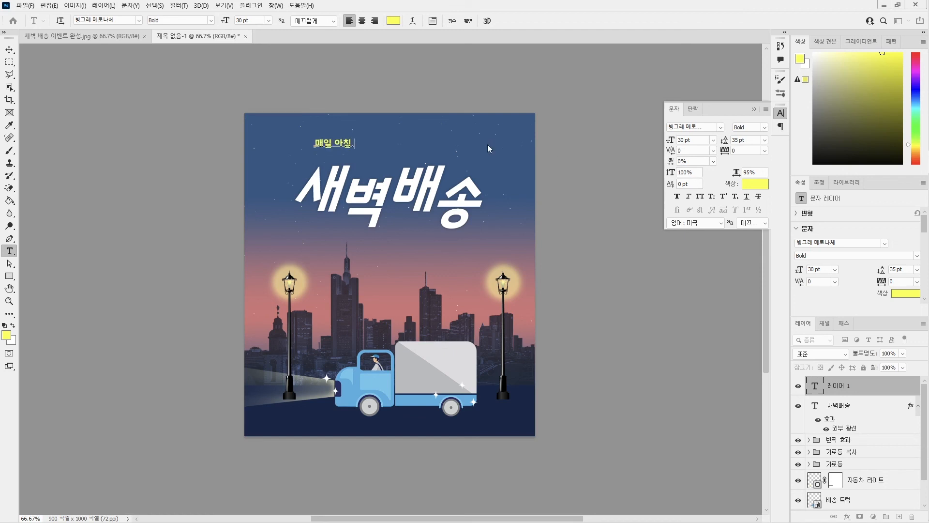
{"action": "type", "text": ", 신선함이 우리집ㅇ"}
{"action": "key", "text": "BackSpace"}
{"action": "key", "text": "BackSpace"}
{"action": "type", "text": "집 앞으로!"}
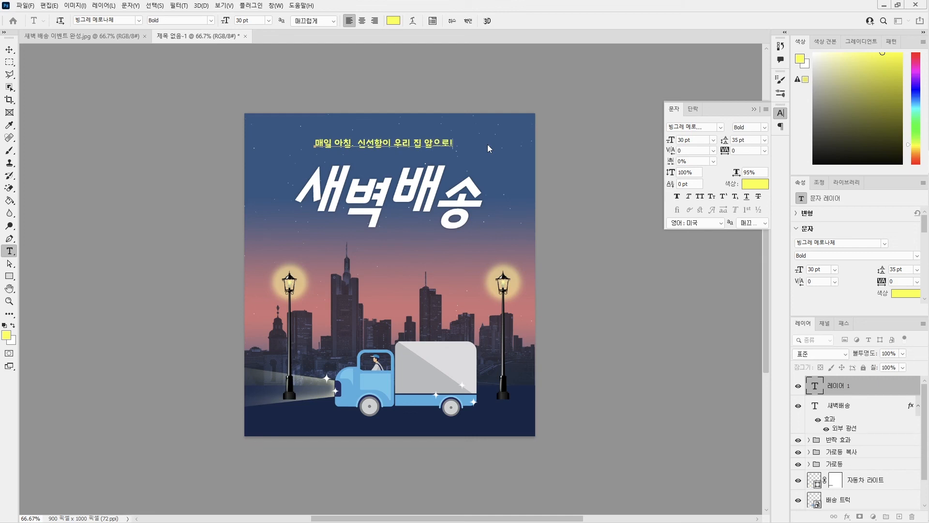
{"action": "key", "text": "ctrl+Return"}
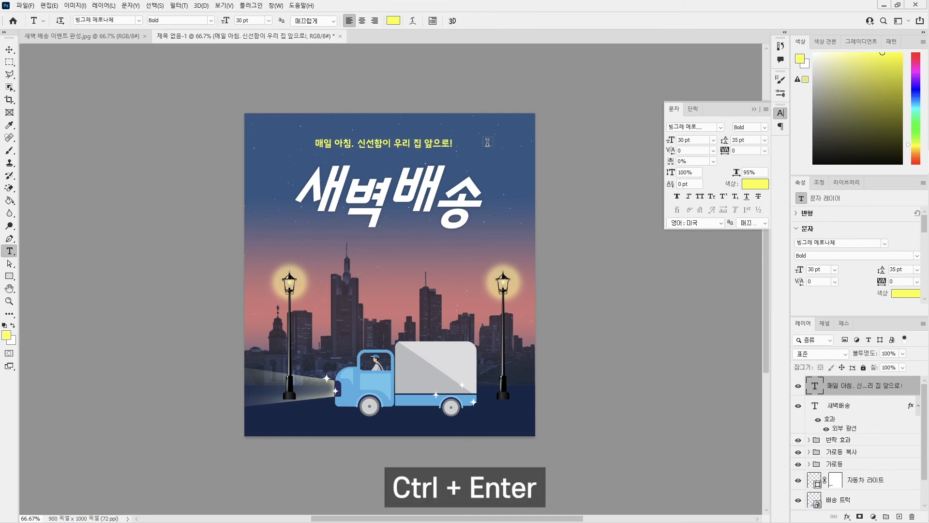
{"action": "left_click", "coordinate": [356, 143]}
{"action": "key", "text": "BackSpace"}
{"action": "type", "text": ","}
{"action": "key", "text": "ctrl+Return"}
Move the yellow subtitle slightly right and down, closer to the title, and deselect its layer.
{"action": "left_click", "coordinate": [9, 49]}
{"action": "left_click_drag", "start_coordinate": [384, 146], "coordinate": [397, 150]}
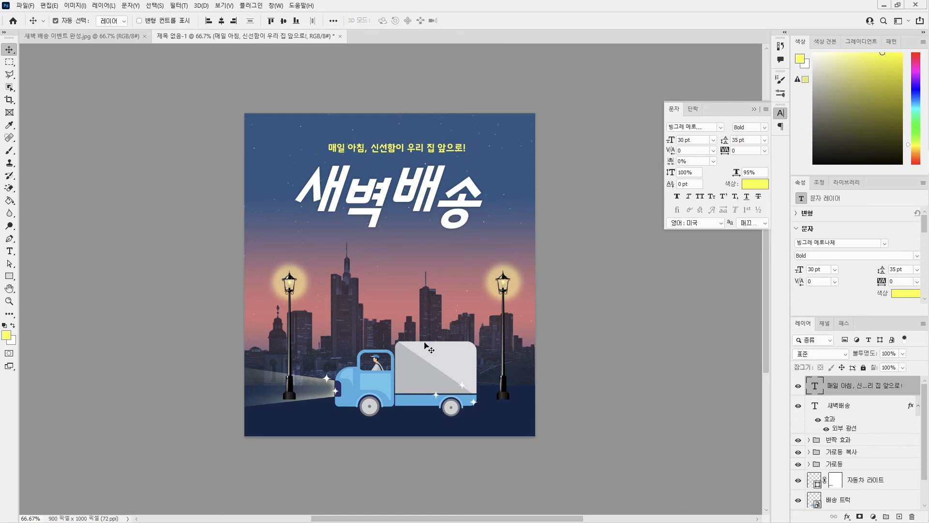
{"action": "left_click_drag", "start_coordinate": [382, 147], "coordinate": [383, 147]}
{"action": "key", "text": "ctrl"}
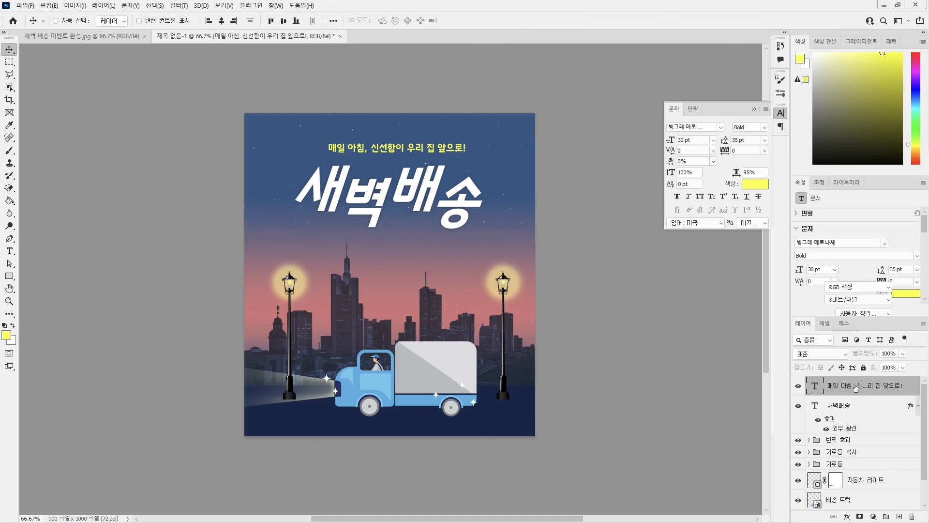
{"action": "left_click", "coordinate": [859, 387], "text": "ctrl"}
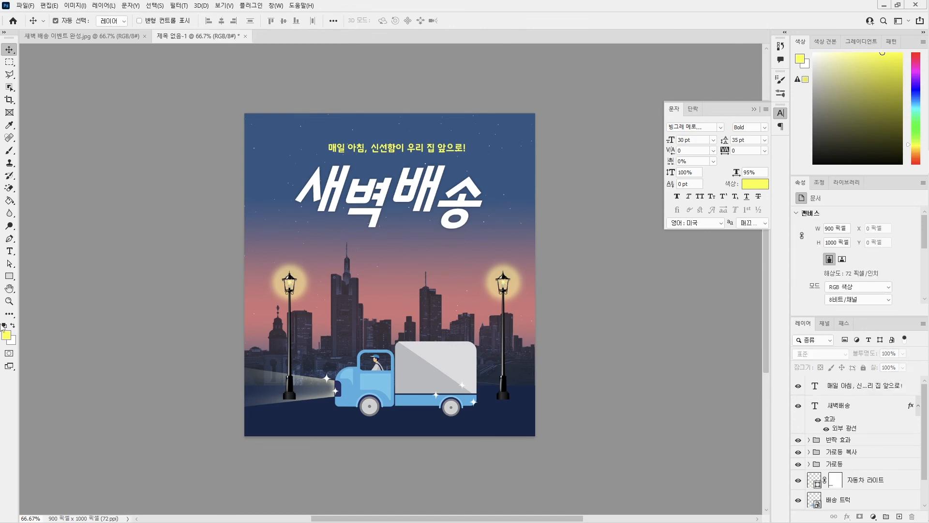
Set the Type tool's font to 나눔스퀘어OTF in the Regular style.
{"action": "left_click", "coordinate": [9, 251]}
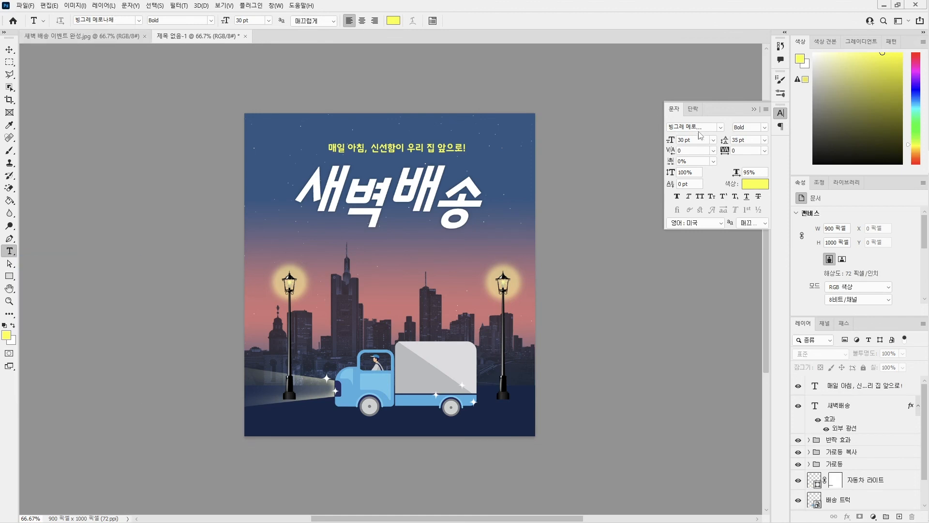
{"action": "left_click", "coordinate": [139, 20]}
{"action": "left_click", "coordinate": [124, 60]}
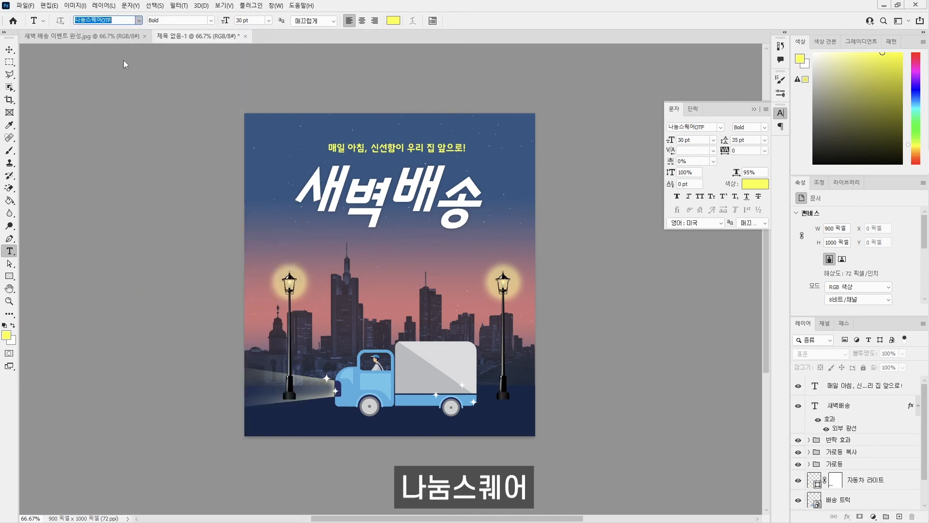
{"action": "left_click", "coordinate": [210, 22]}
{"action": "left_click", "coordinate": [178, 38]}
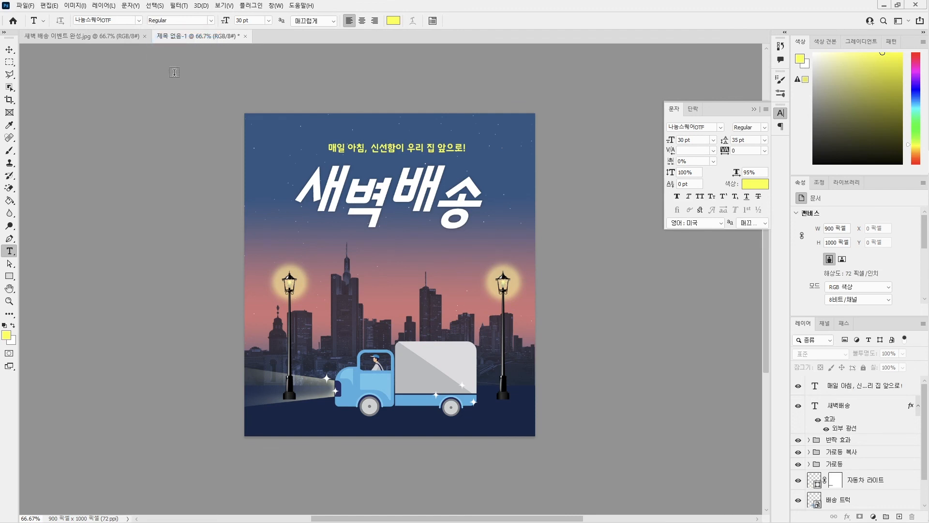
Set the Type tool's font size to 25 pt and its text color to white (ffffff).
{"action": "left_click", "coordinate": [255, 20]}
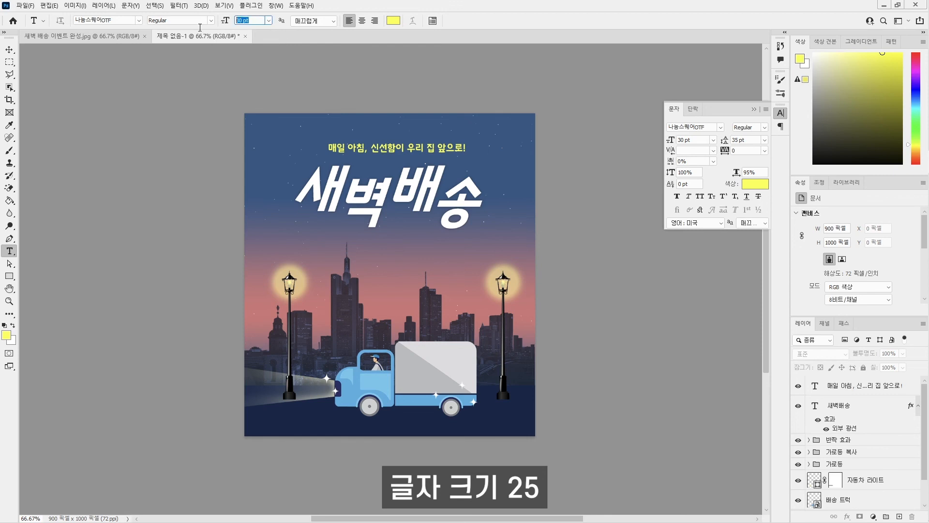
{"action": "type", "text": "254"}
{"action": "key", "text": "Return"}
{"action": "left_click", "coordinate": [254, 22]}
{"action": "type", "text": "25"}
{"action": "key", "text": "Return"}
{"action": "left_click", "coordinate": [393, 20]}
{"action": "left_click_drag", "start_coordinate": [268, 196], "coordinate": [189, 86]}
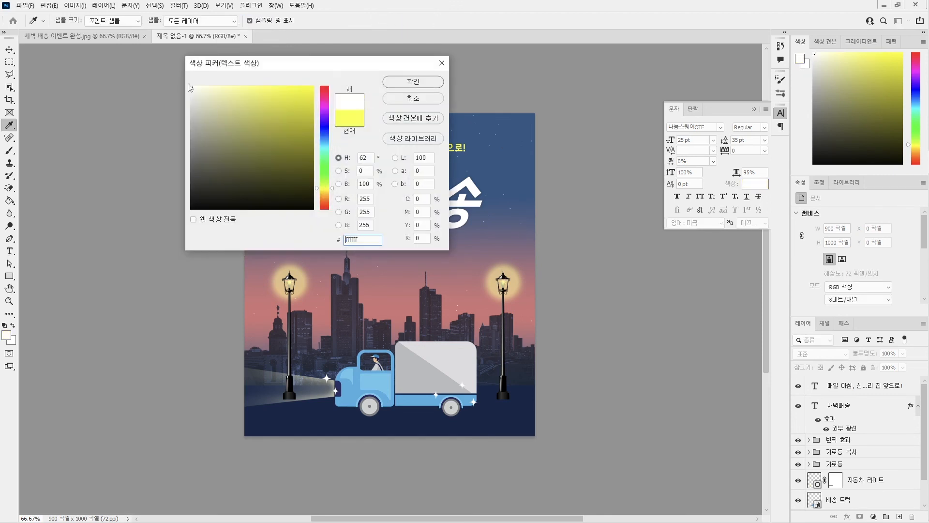
{"action": "left_click", "coordinate": [411, 81]}
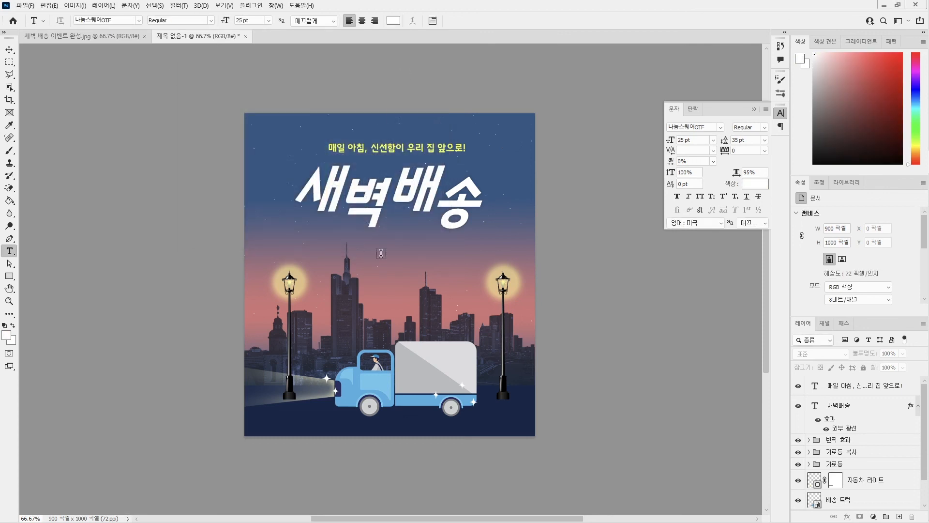
Write two text lines below the title: 저녁 5시 이전에 주문하면 신선함을 담아 / 다음 날 새벽에 배송해 드립니다.
{"action": "left_click", "coordinate": [314, 248]}
{"action": "type", "text": "저녁 5시 이전에 주문하면 신"}
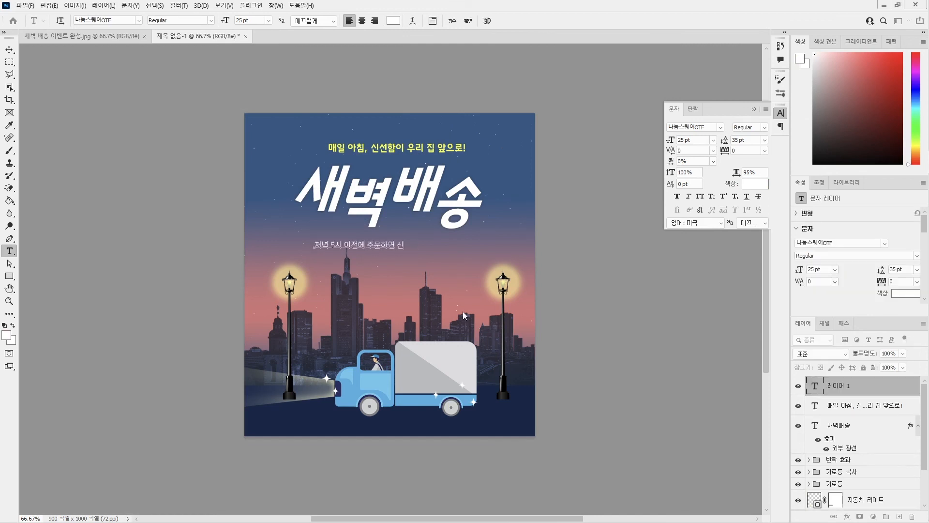
{"action": "type", "text": "선함을 담아"}
{"action": "key", "text": "Return"}
{"action": "type", "text": "다음 날 새벽에"}
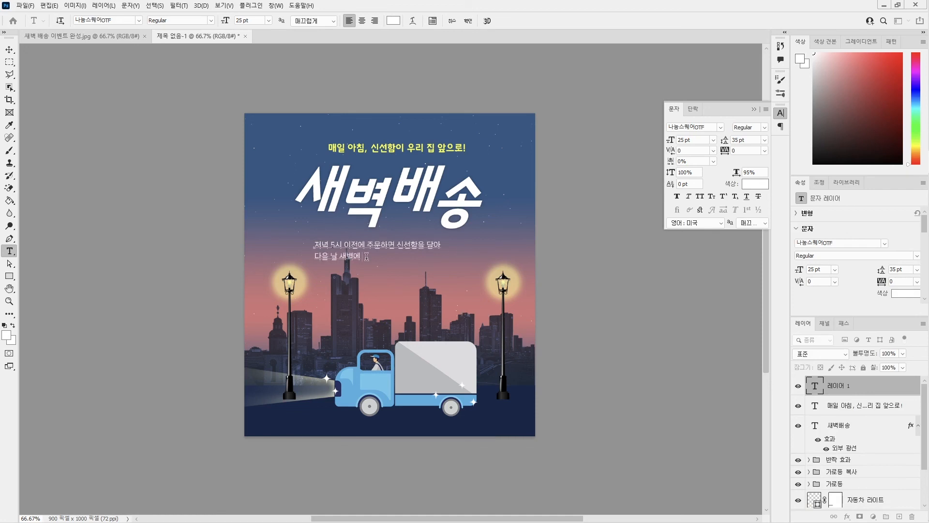
{"action": "type", "text": " 배송해 드립니다."}
Center-align both lines of the new description text and commit the text.
{"action": "key", "text": "ctrl+a"}
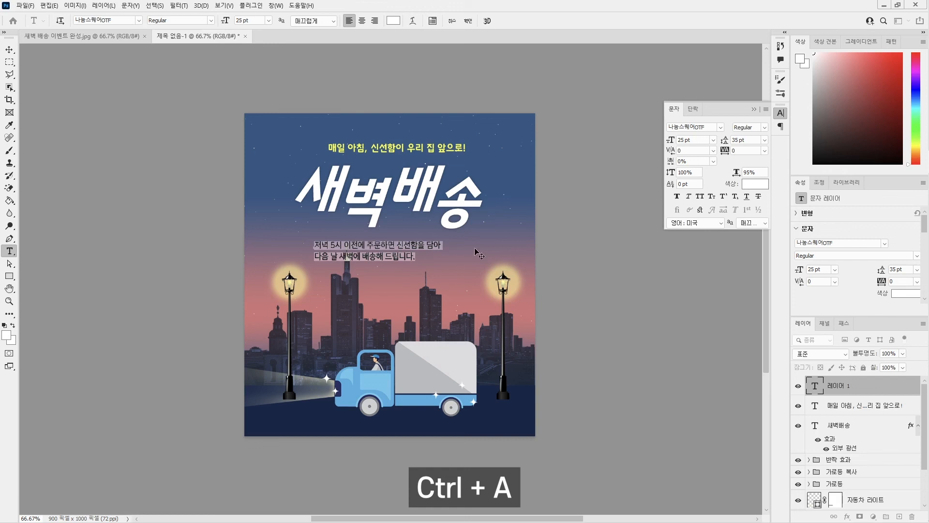
{"action": "left_click", "coordinate": [362, 21]}
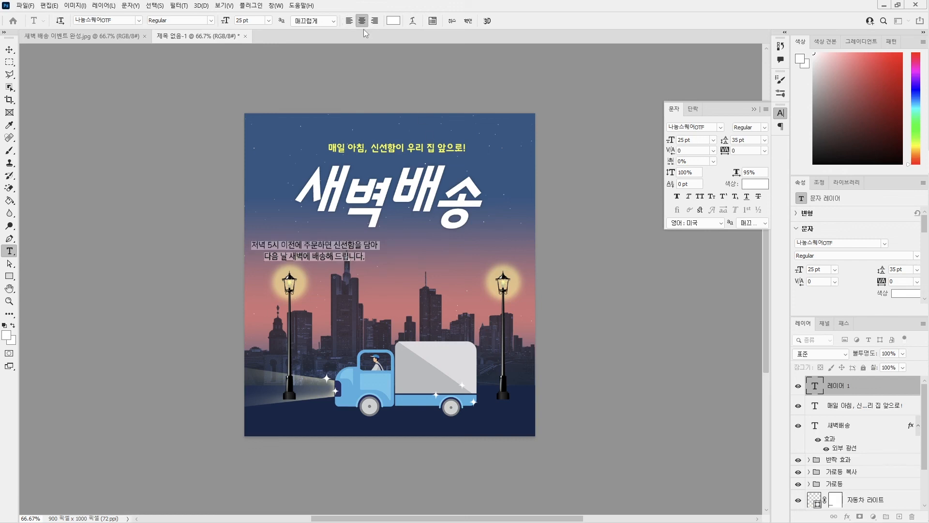
{"action": "key", "text": "ctrl+Return"}
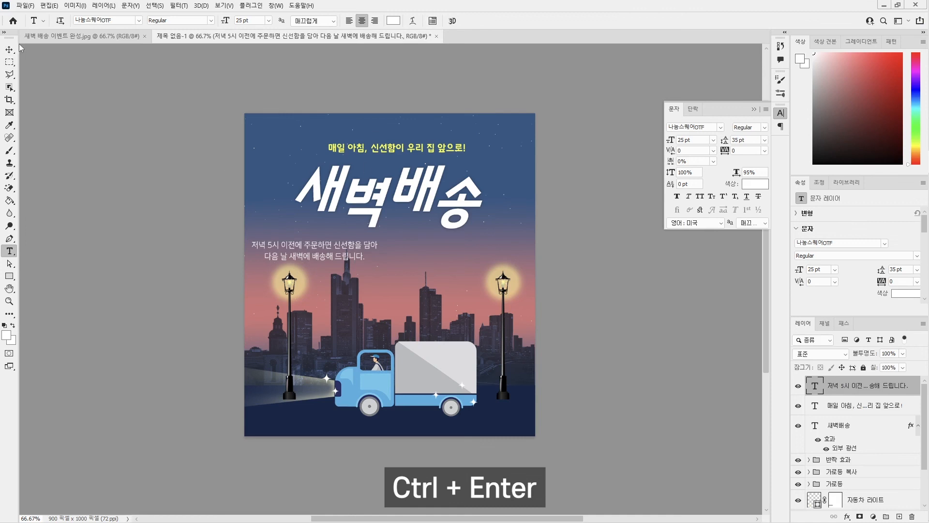
Move the description text under the title, center it horizontally on the canvas and deselect its layer.
{"action": "left_click", "coordinate": [9, 49]}
{"action": "left_click_drag", "start_coordinate": [310, 249], "coordinate": [408, 250]}
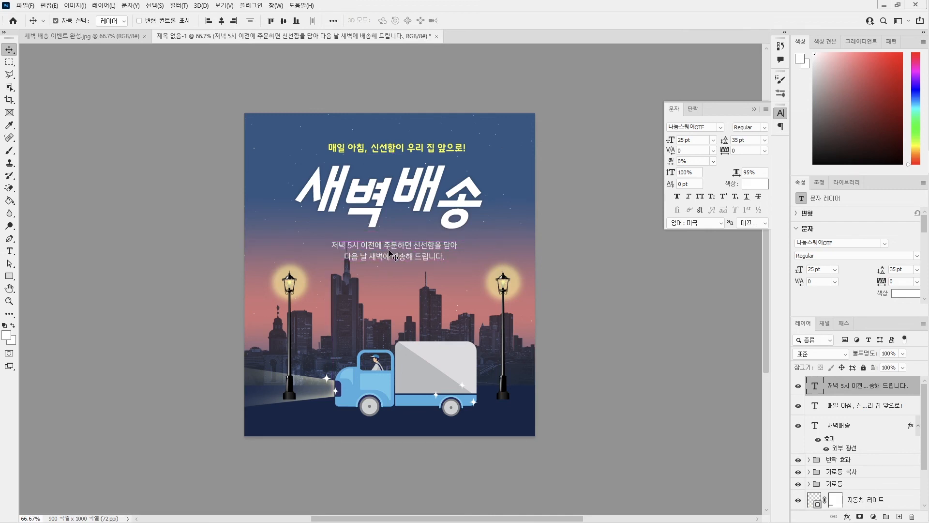
{"action": "left_click", "coordinate": [334, 21]}
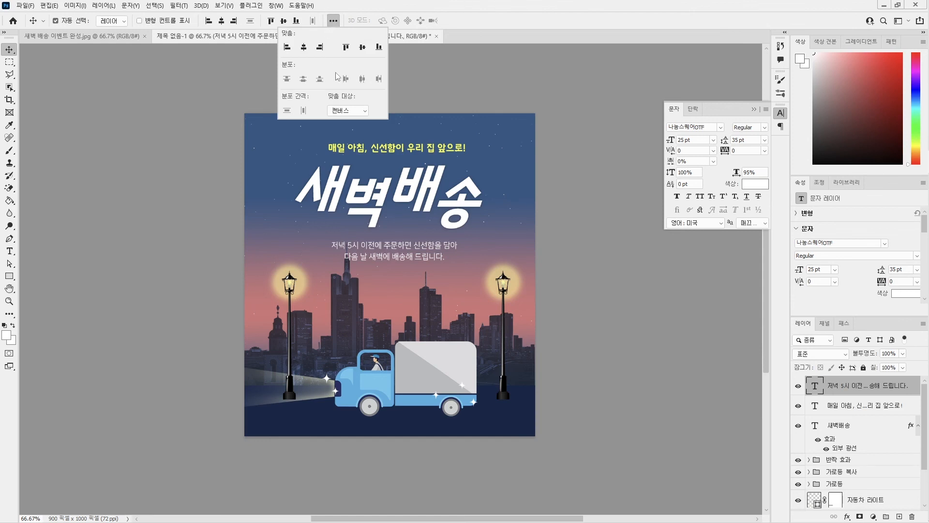
{"action": "left_click", "coordinate": [304, 47]}
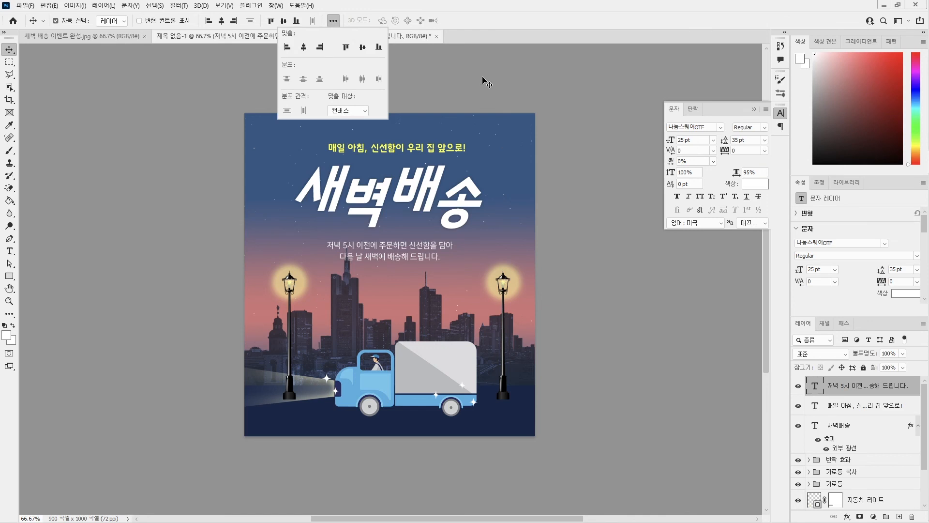
{"action": "left_click", "coordinate": [513, 121]}
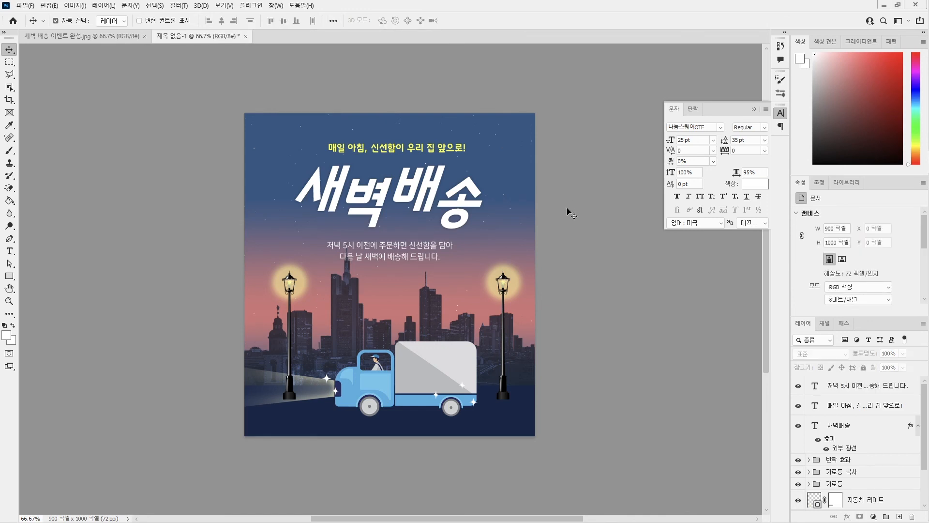